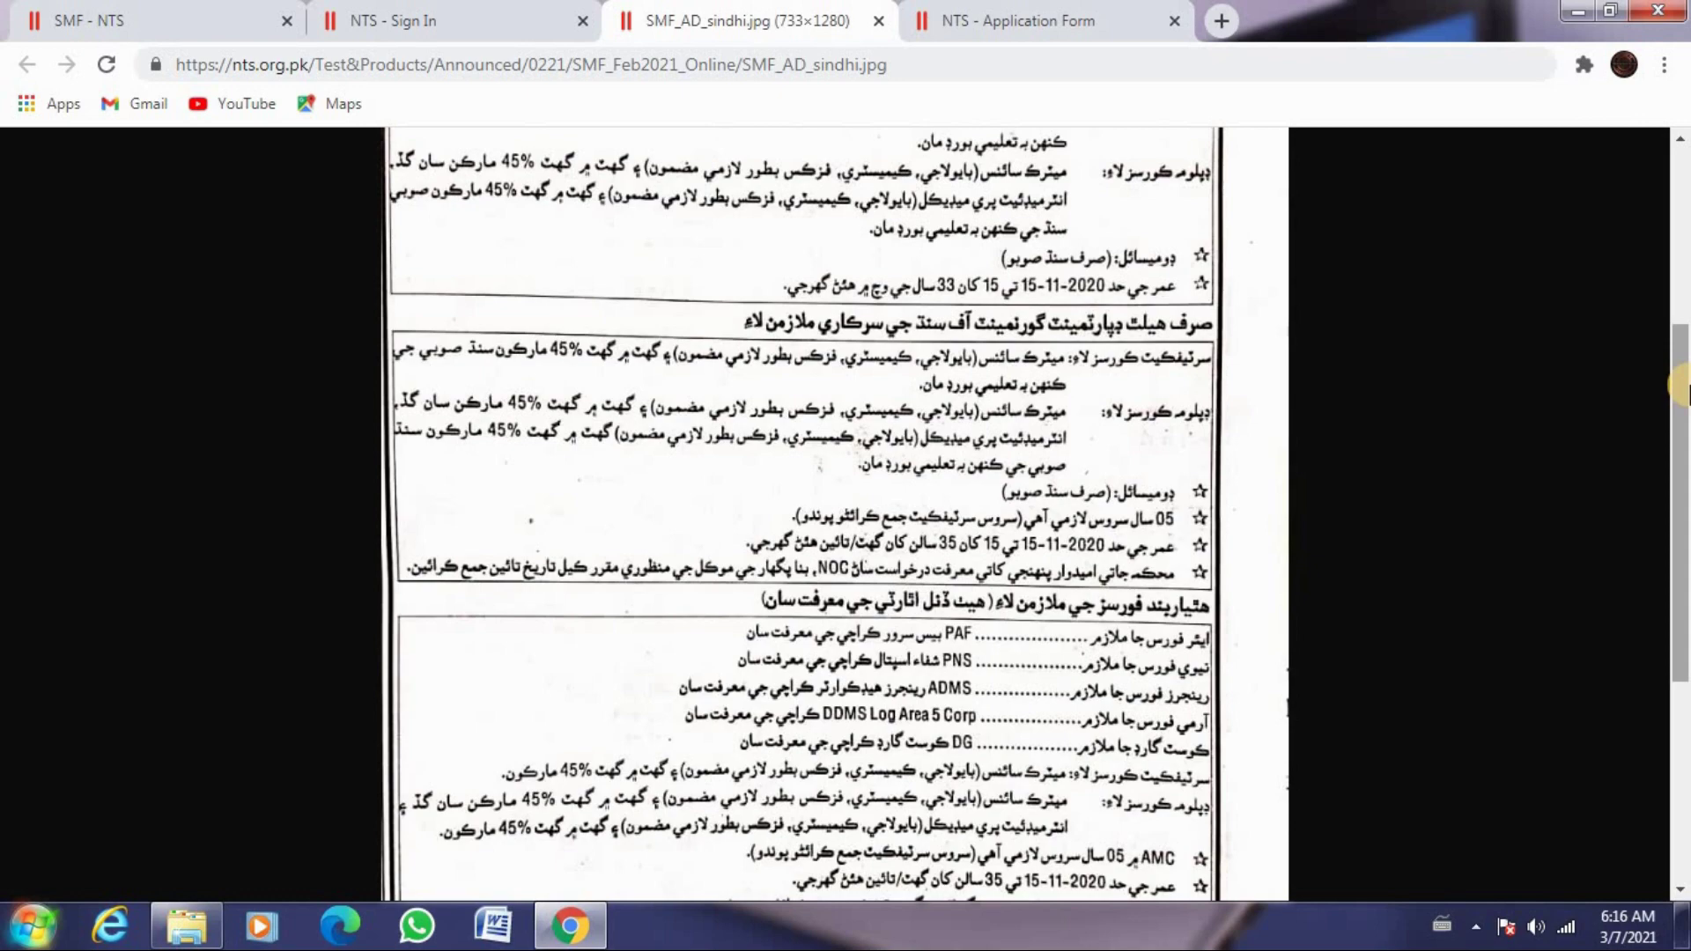
Read through the Sindhi advertisement's eligibility criteria, armed forces section and closing application notes
drag(1684, 384, 766, 727)
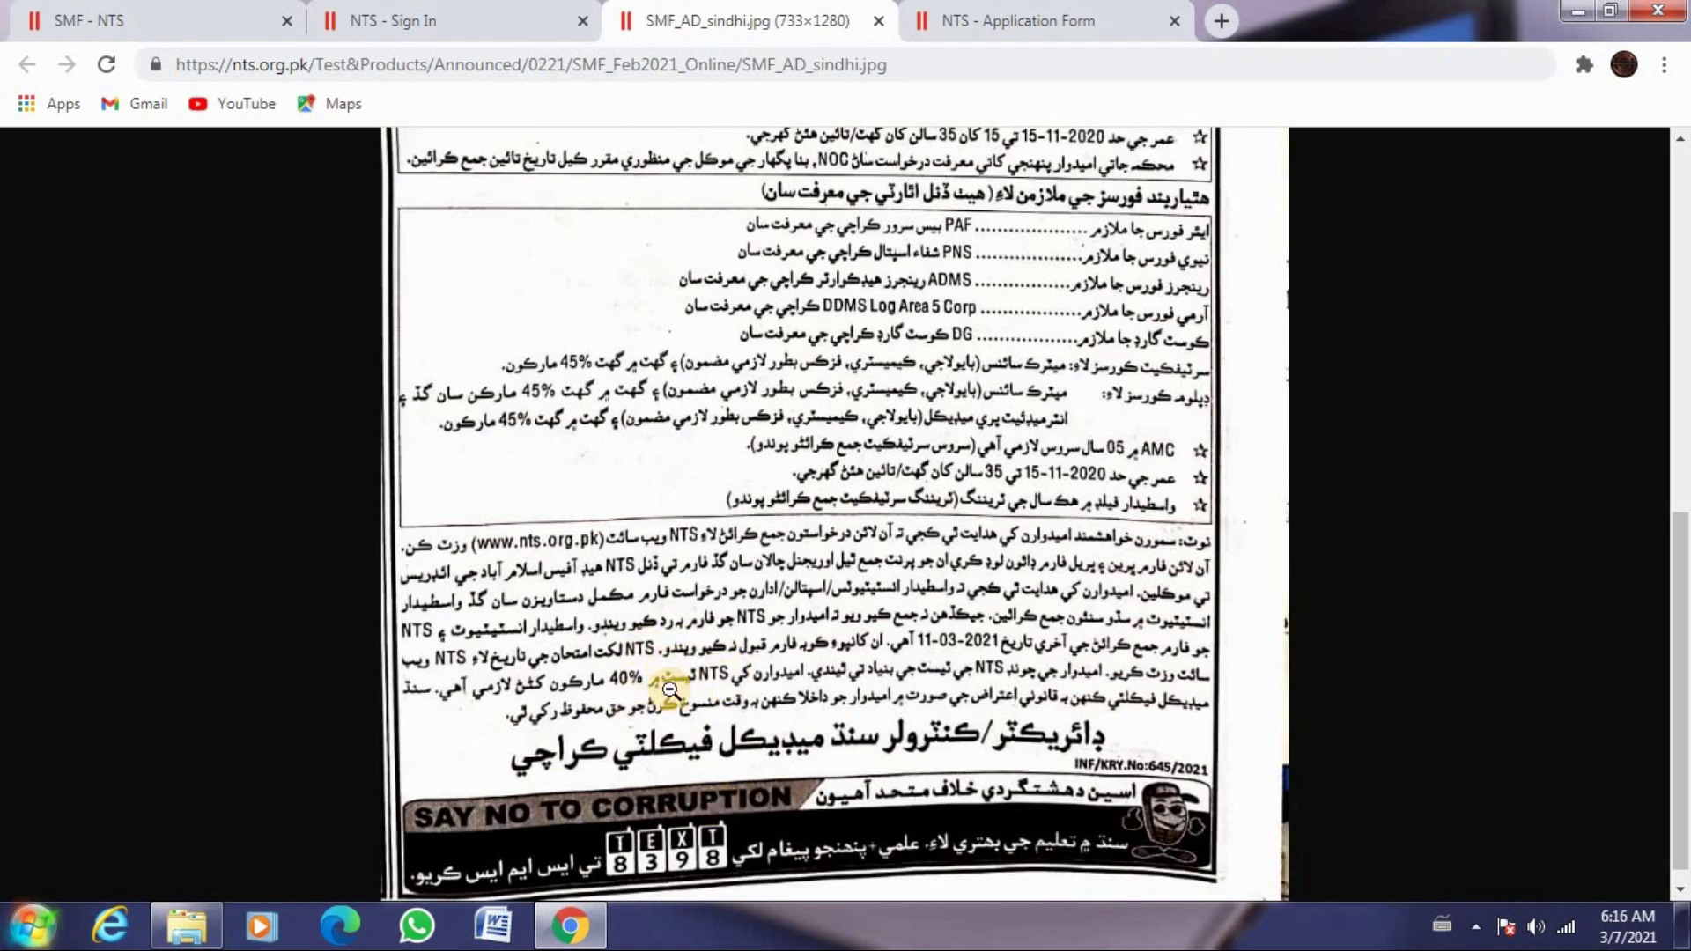
drag(1678, 630, 1668, 404)
drag(1665, 339, 1677, 273)
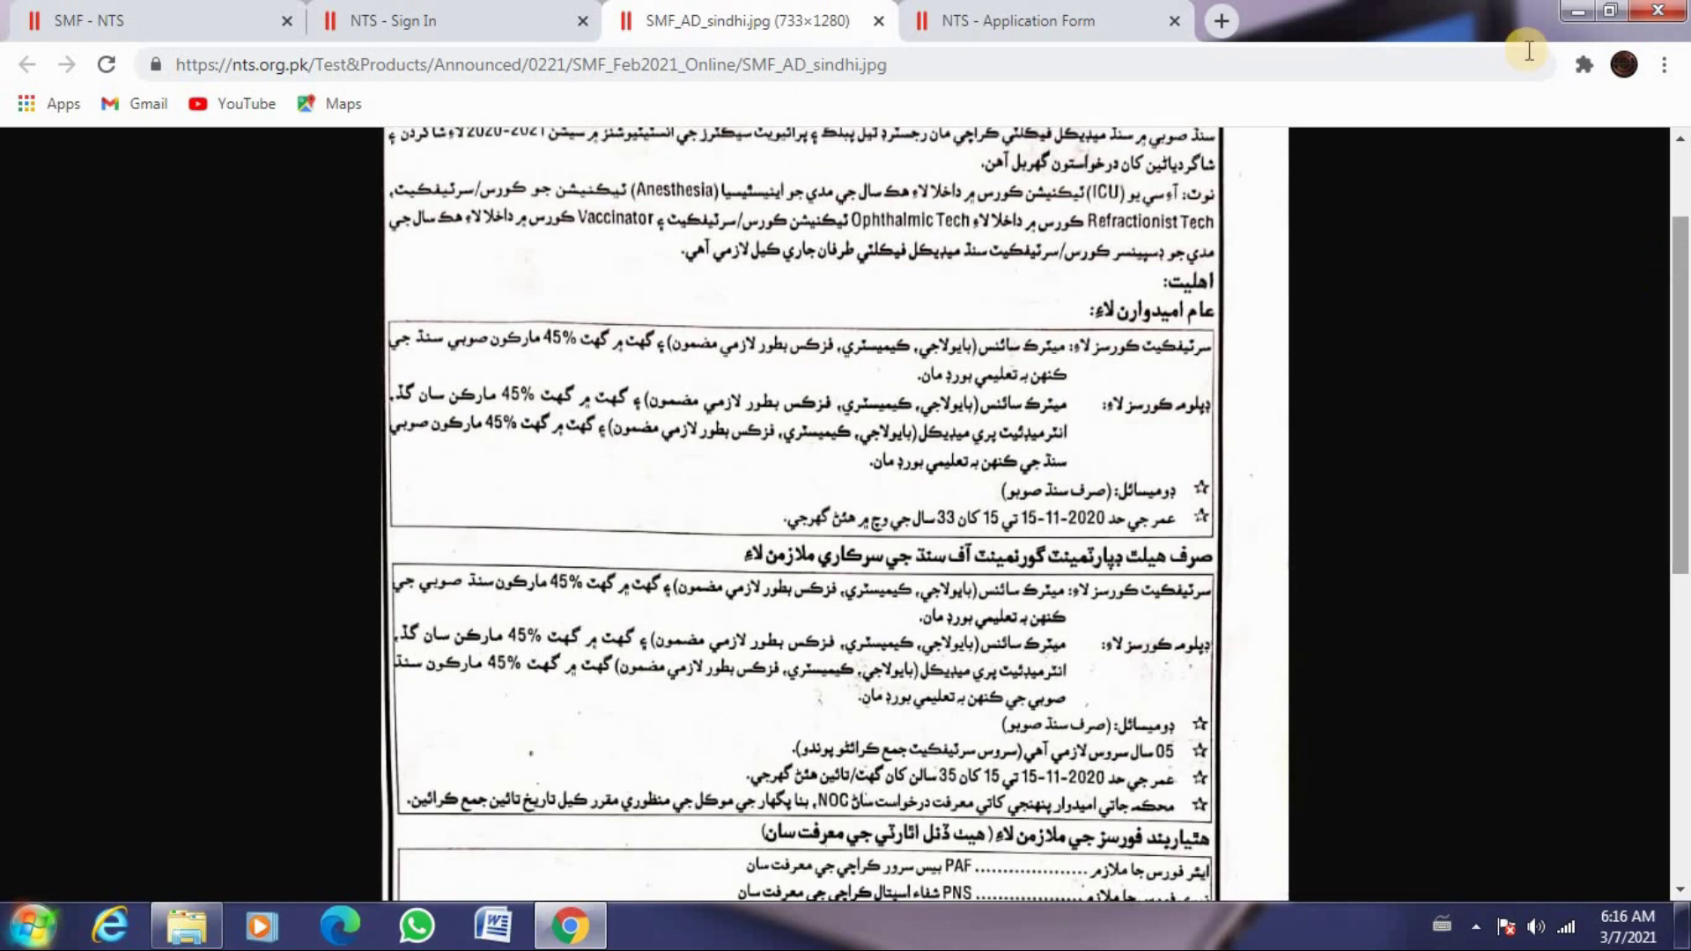
Go back from the SMF admissions page to the NTS projects list and locate the Sindh Medical Faculty entry
click(1065, 12)
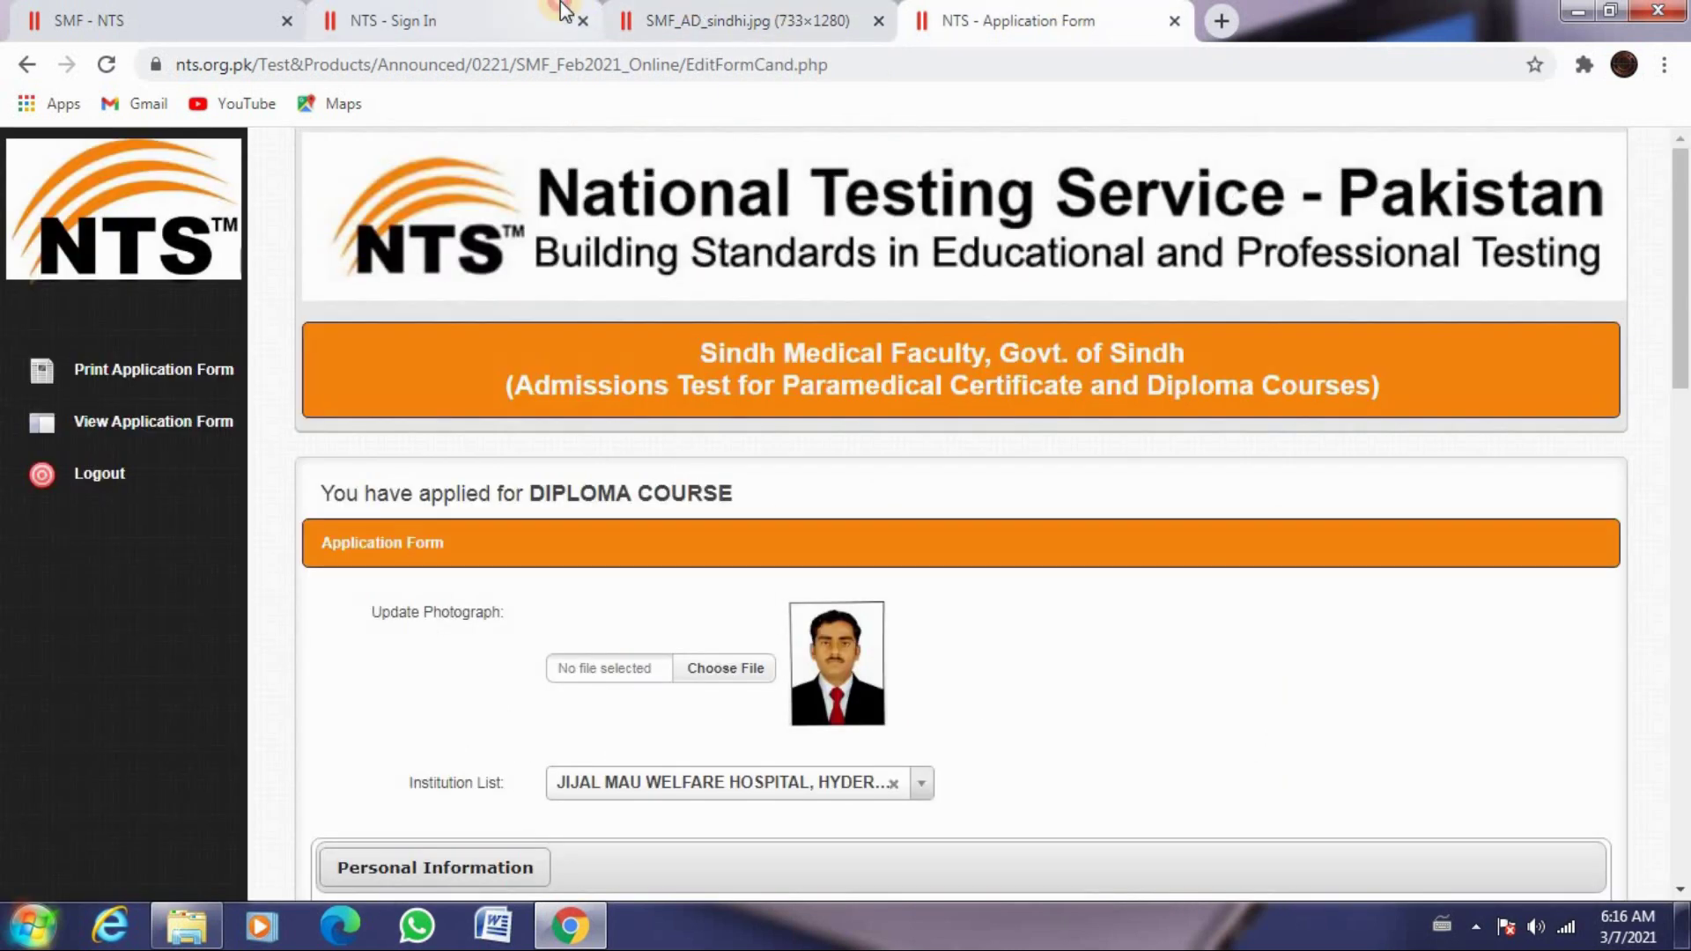
click(414, 15)
click(177, 10)
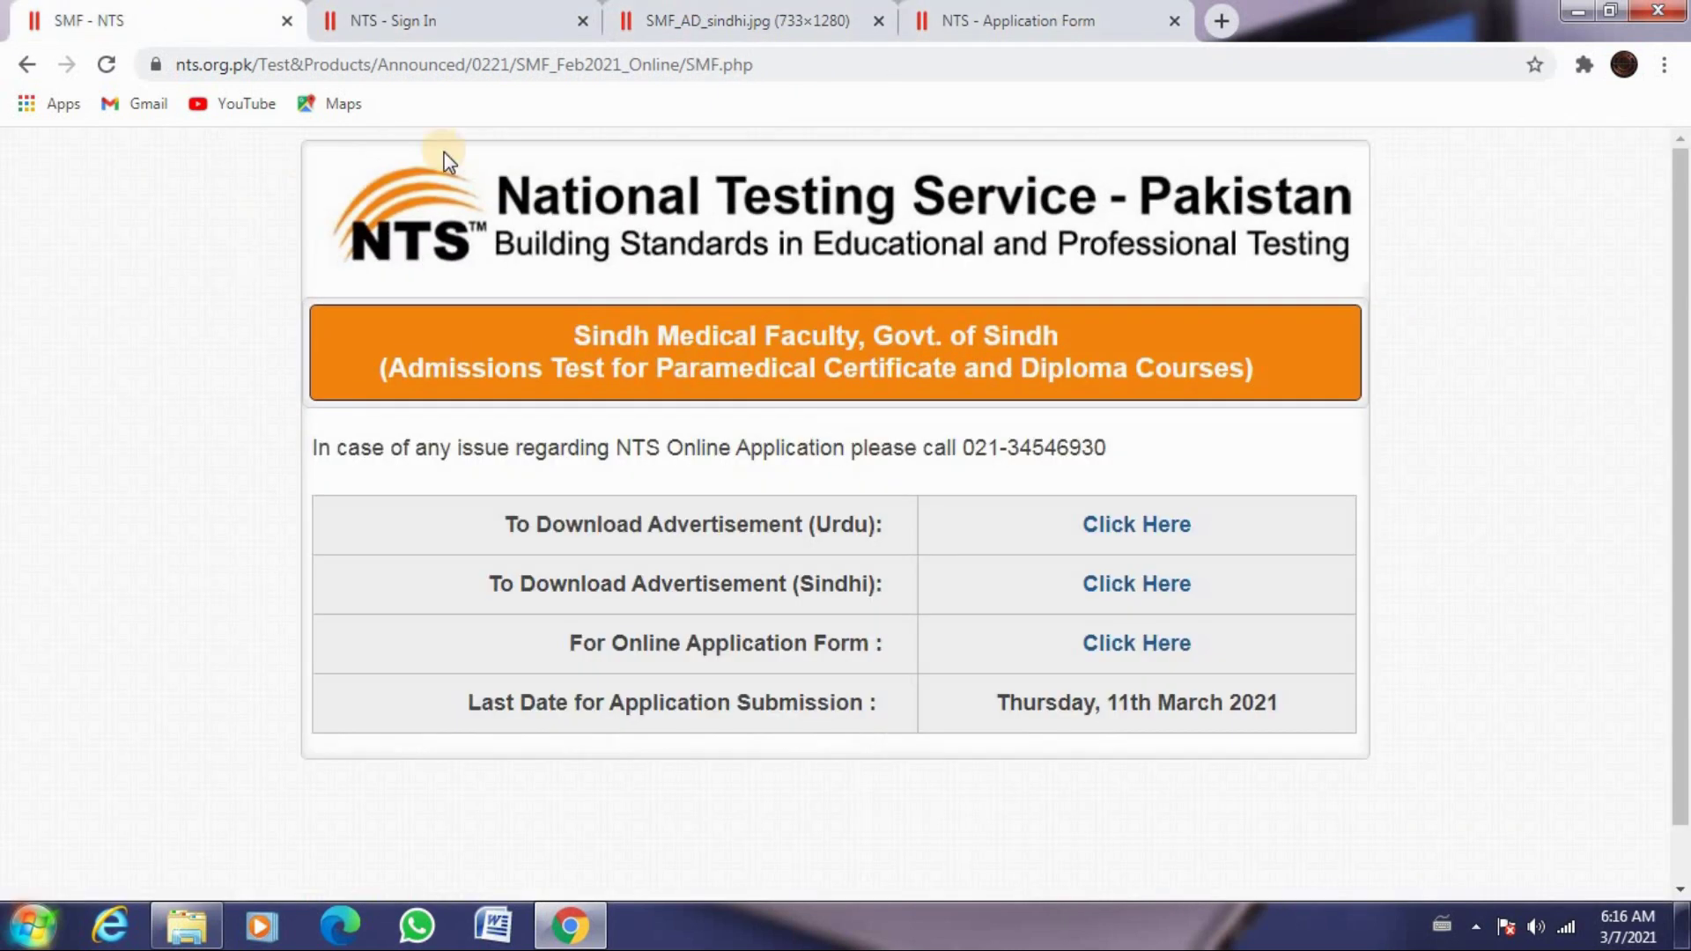
click(23, 64)
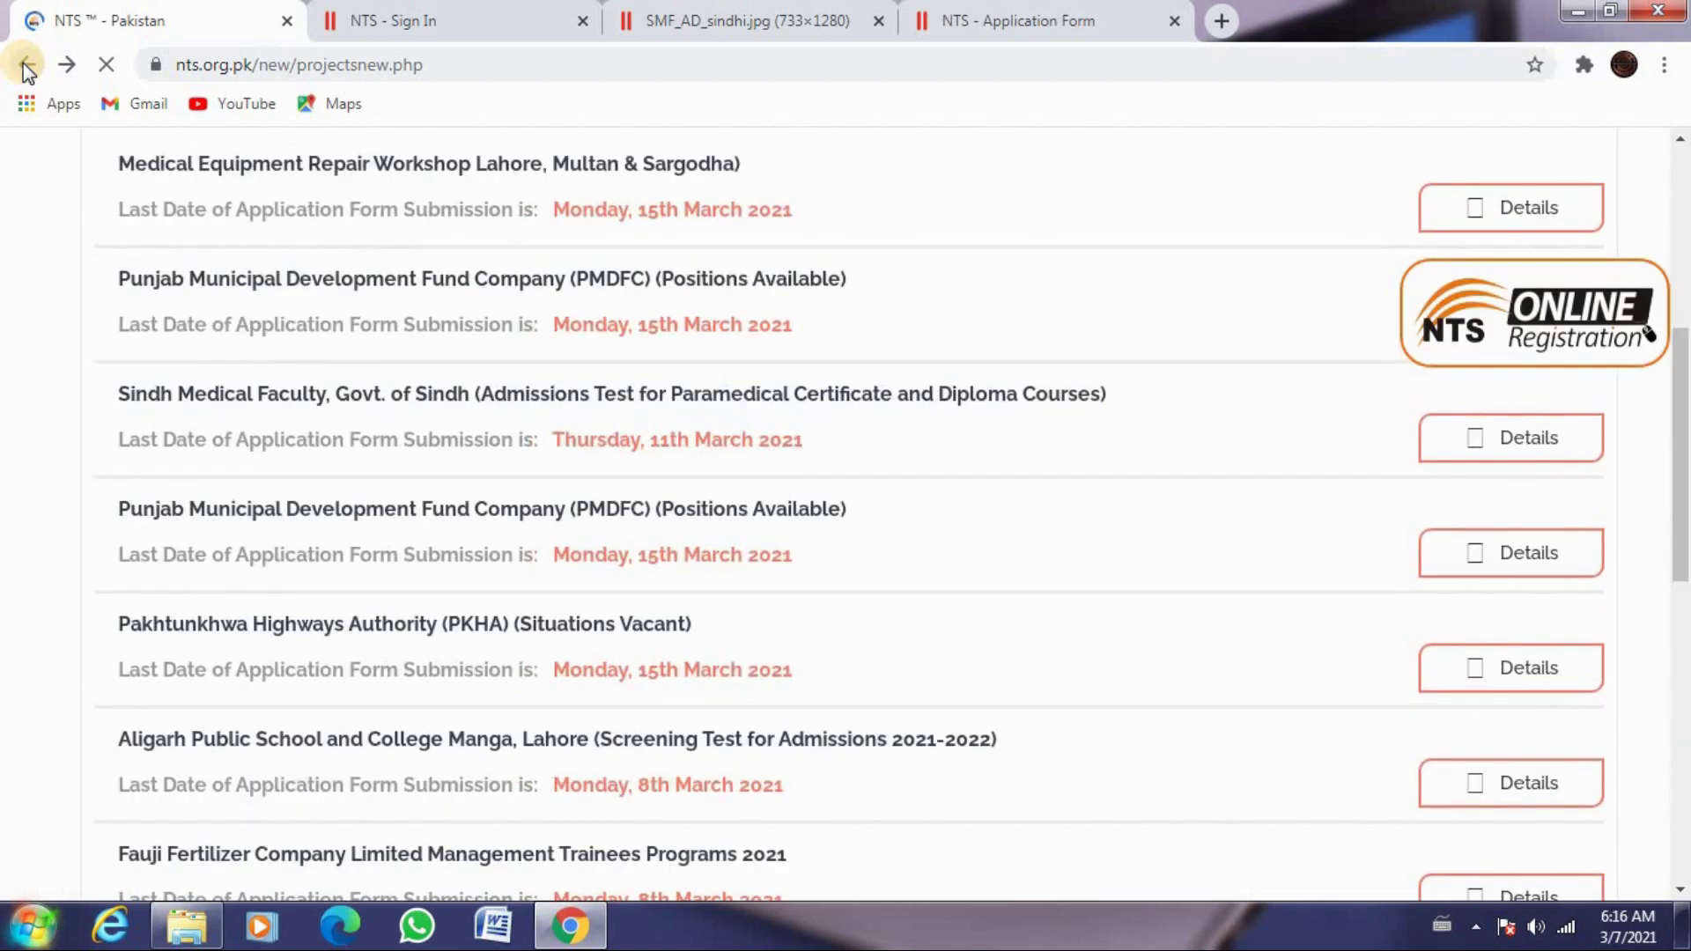
drag(1682, 458, 1685, 350)
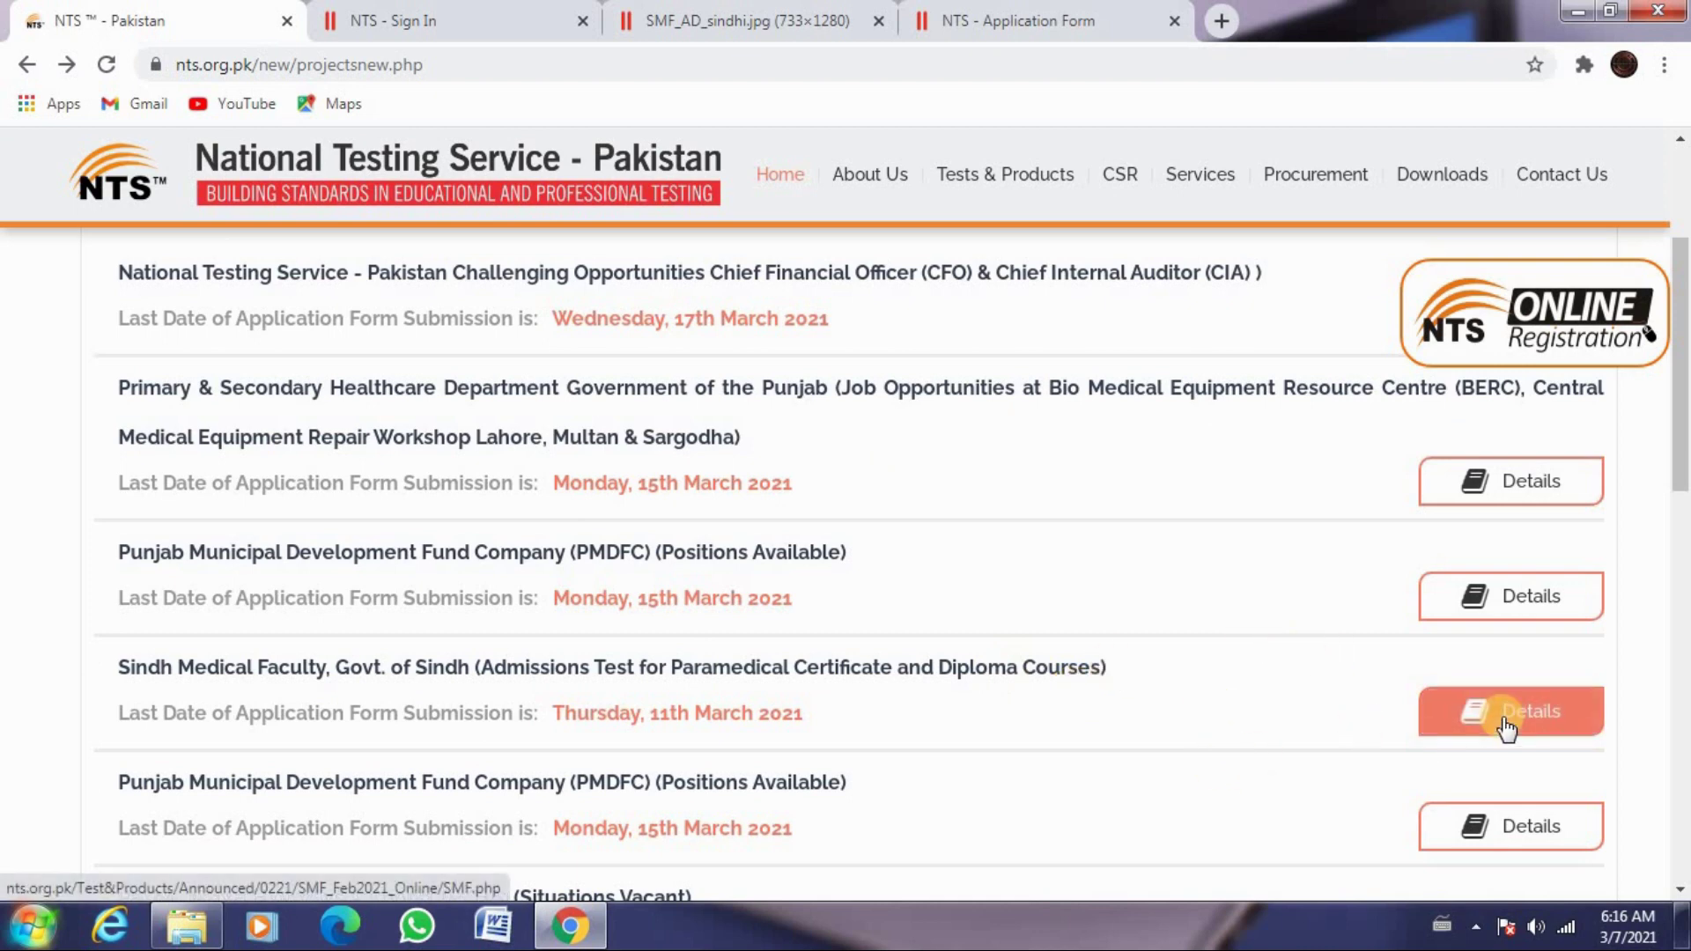
Bring up the NTS sign-up page and examine its NIC Number and Confirm NIC Number fields
click(396, 14)
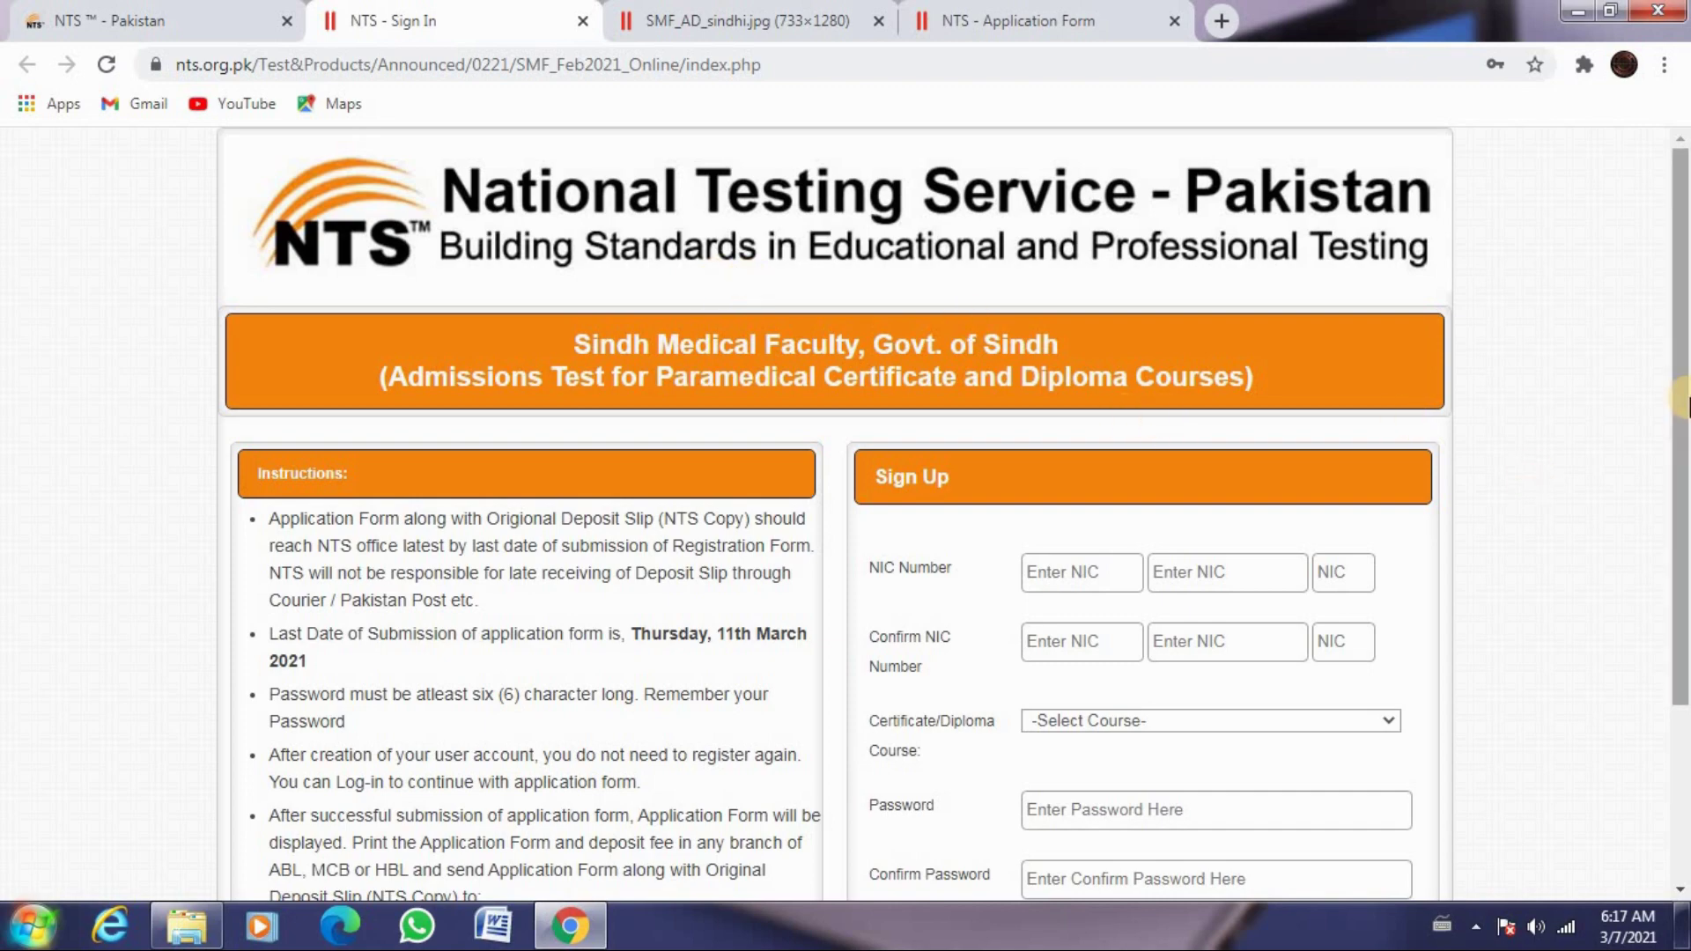
scroll(1678, 335, down, 1)
drag(1682, 361, 1684, 436)
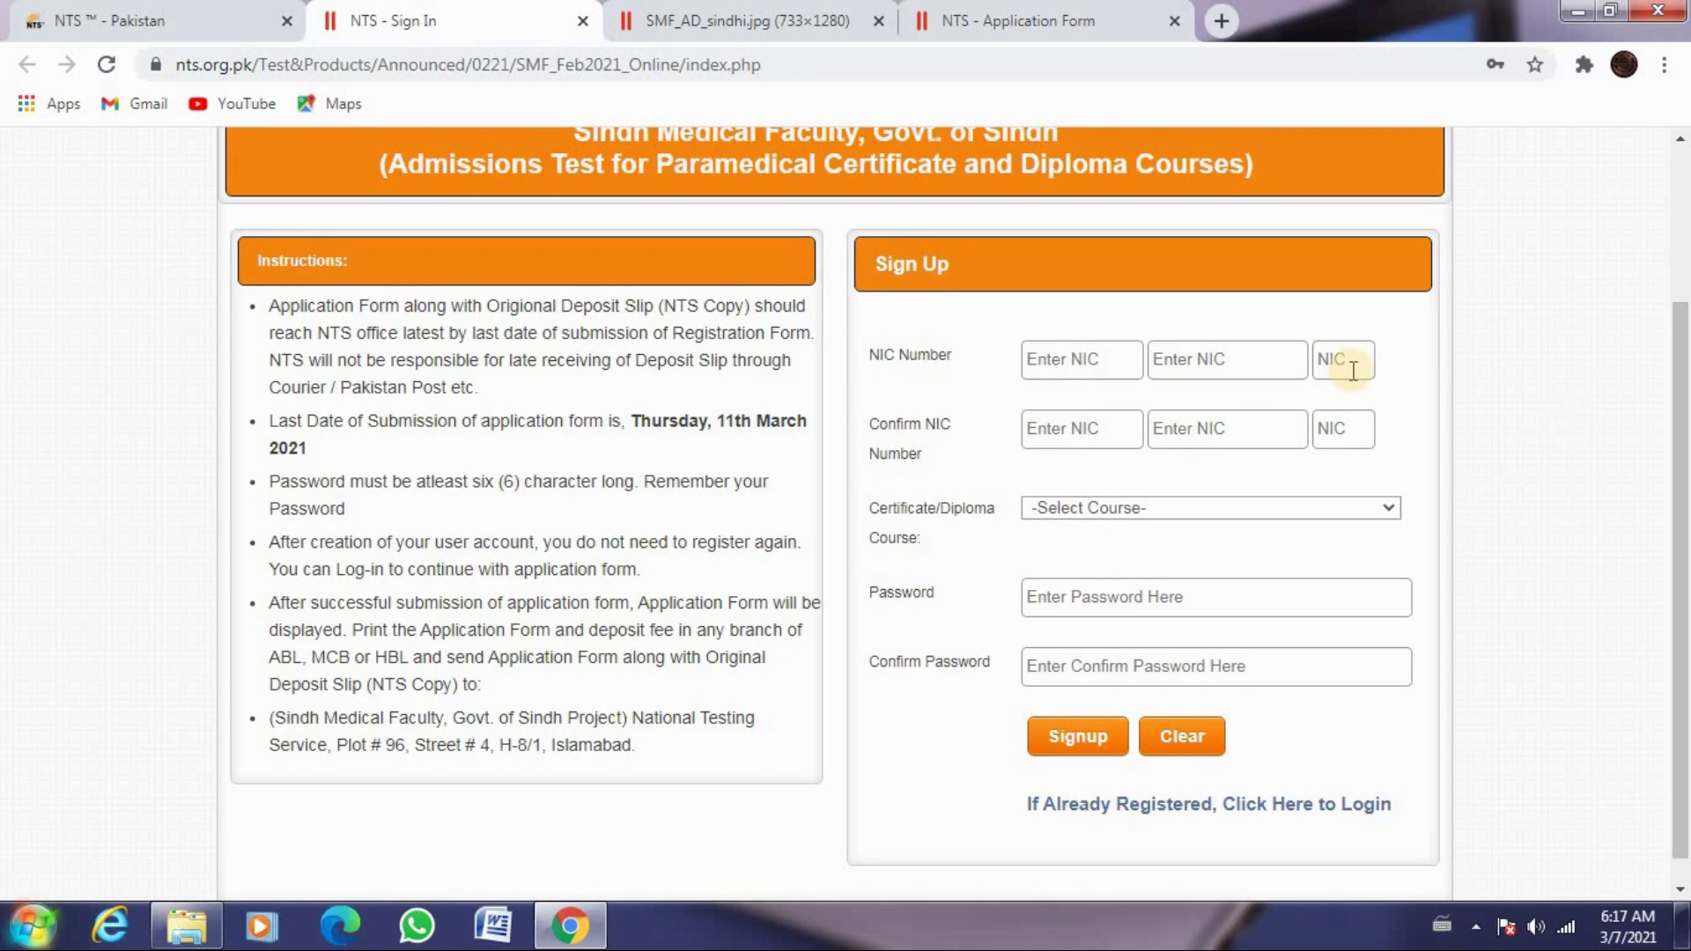
click(1078, 348)
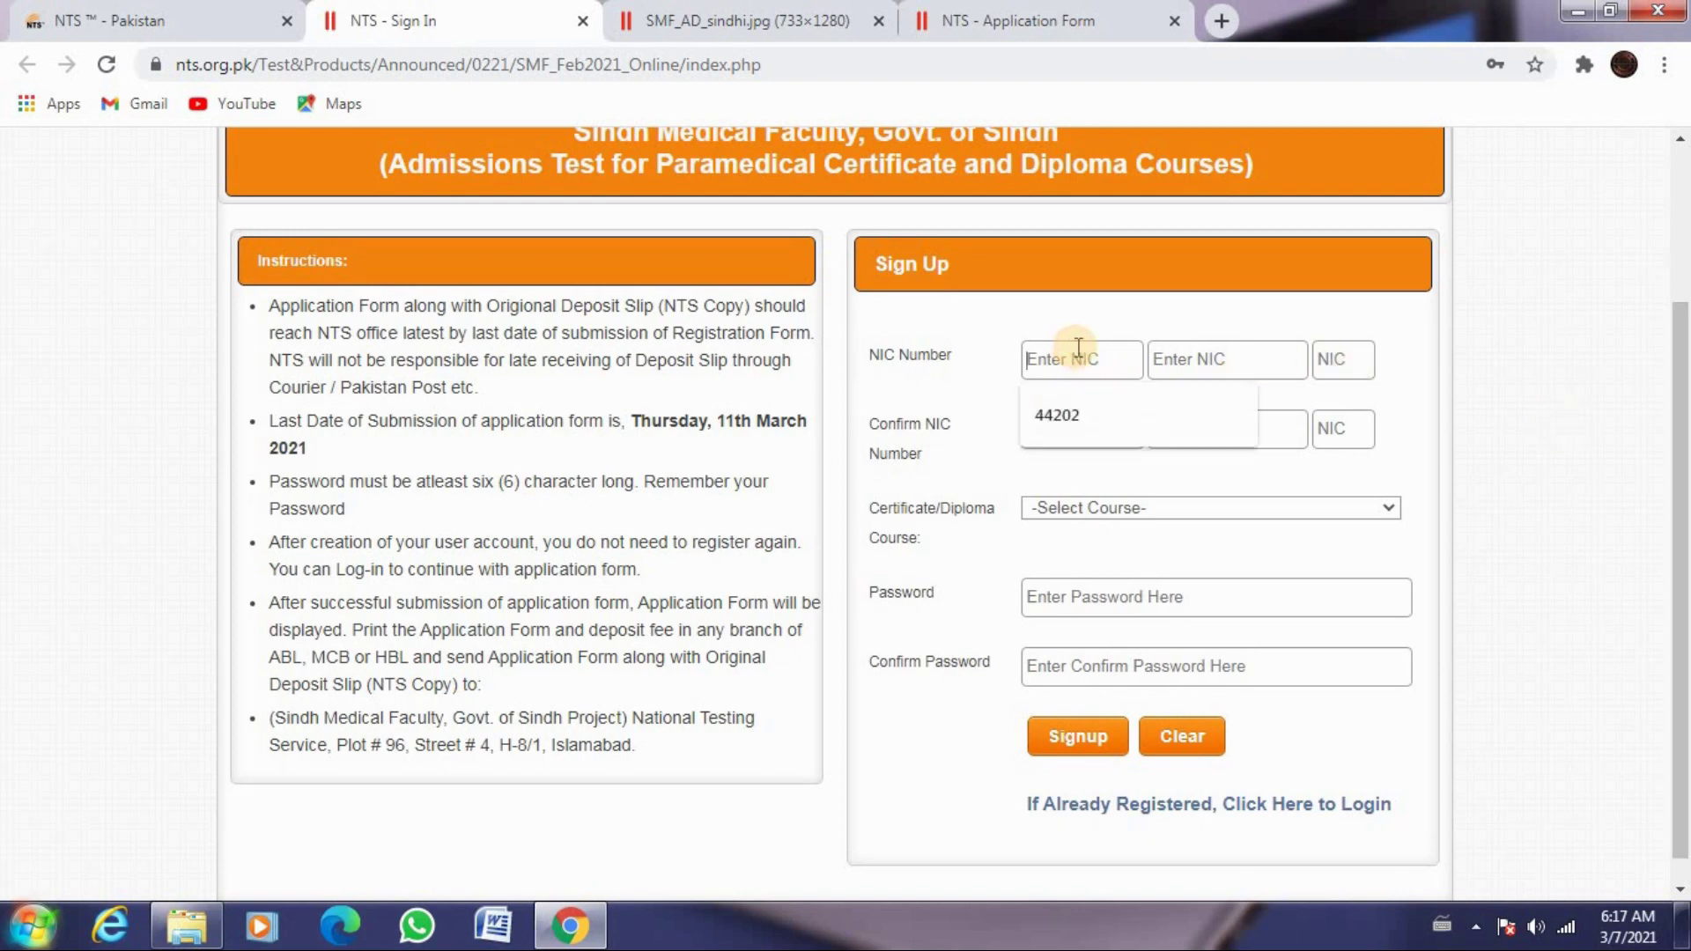
click(1369, 350)
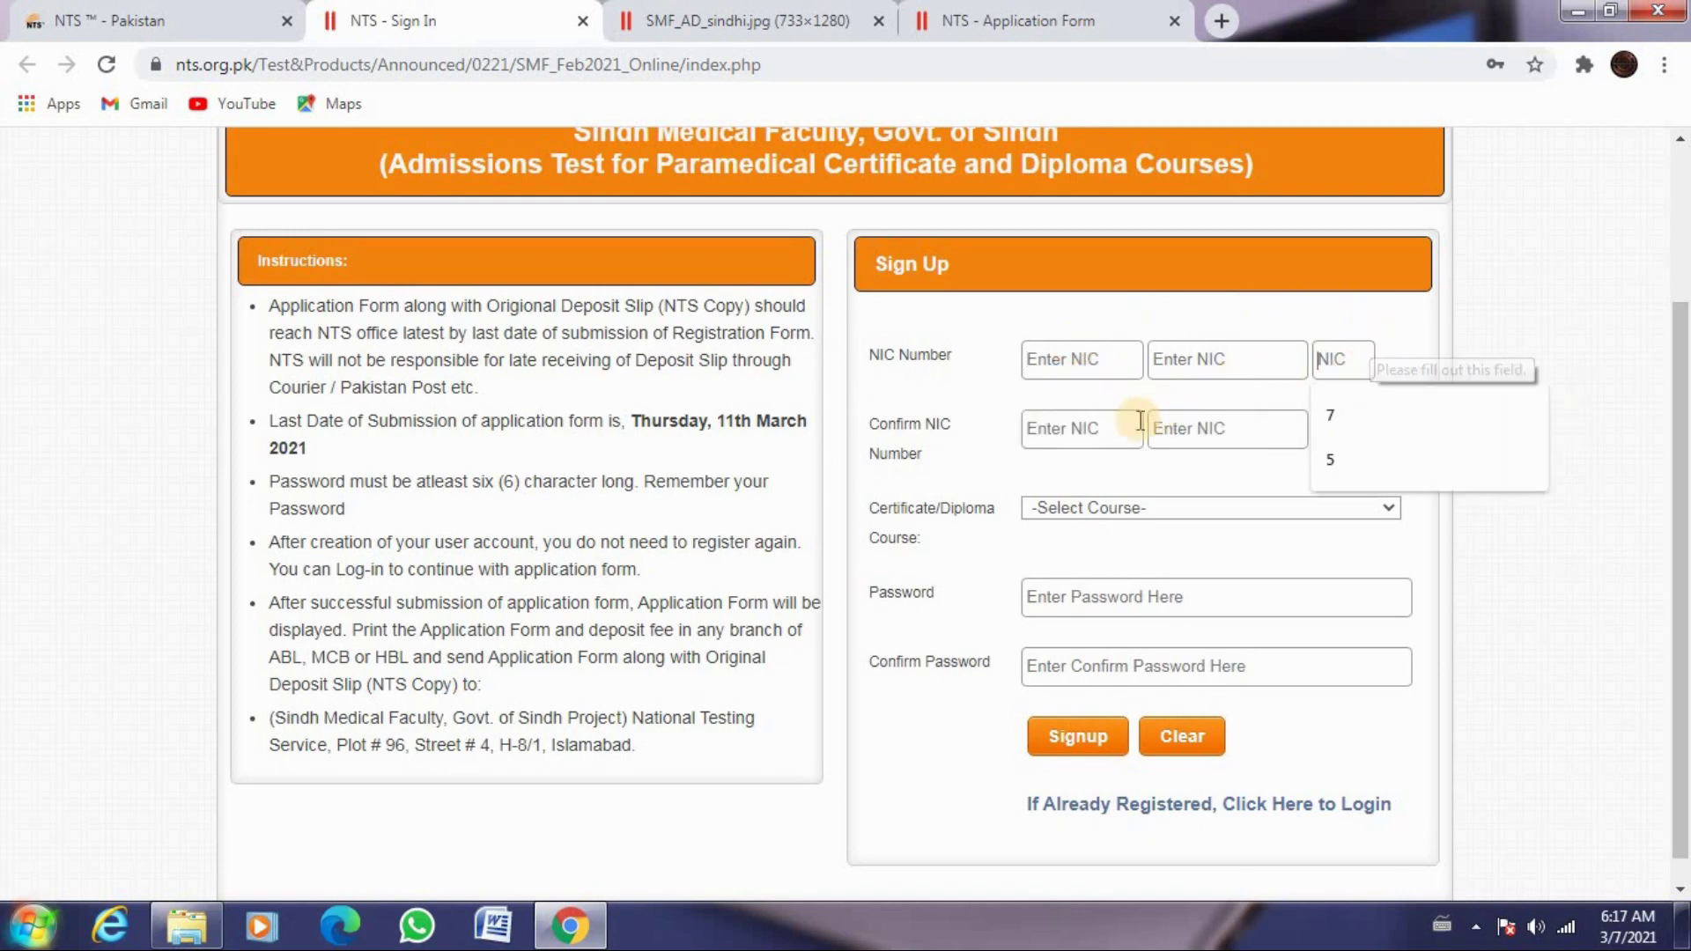
click(1050, 435)
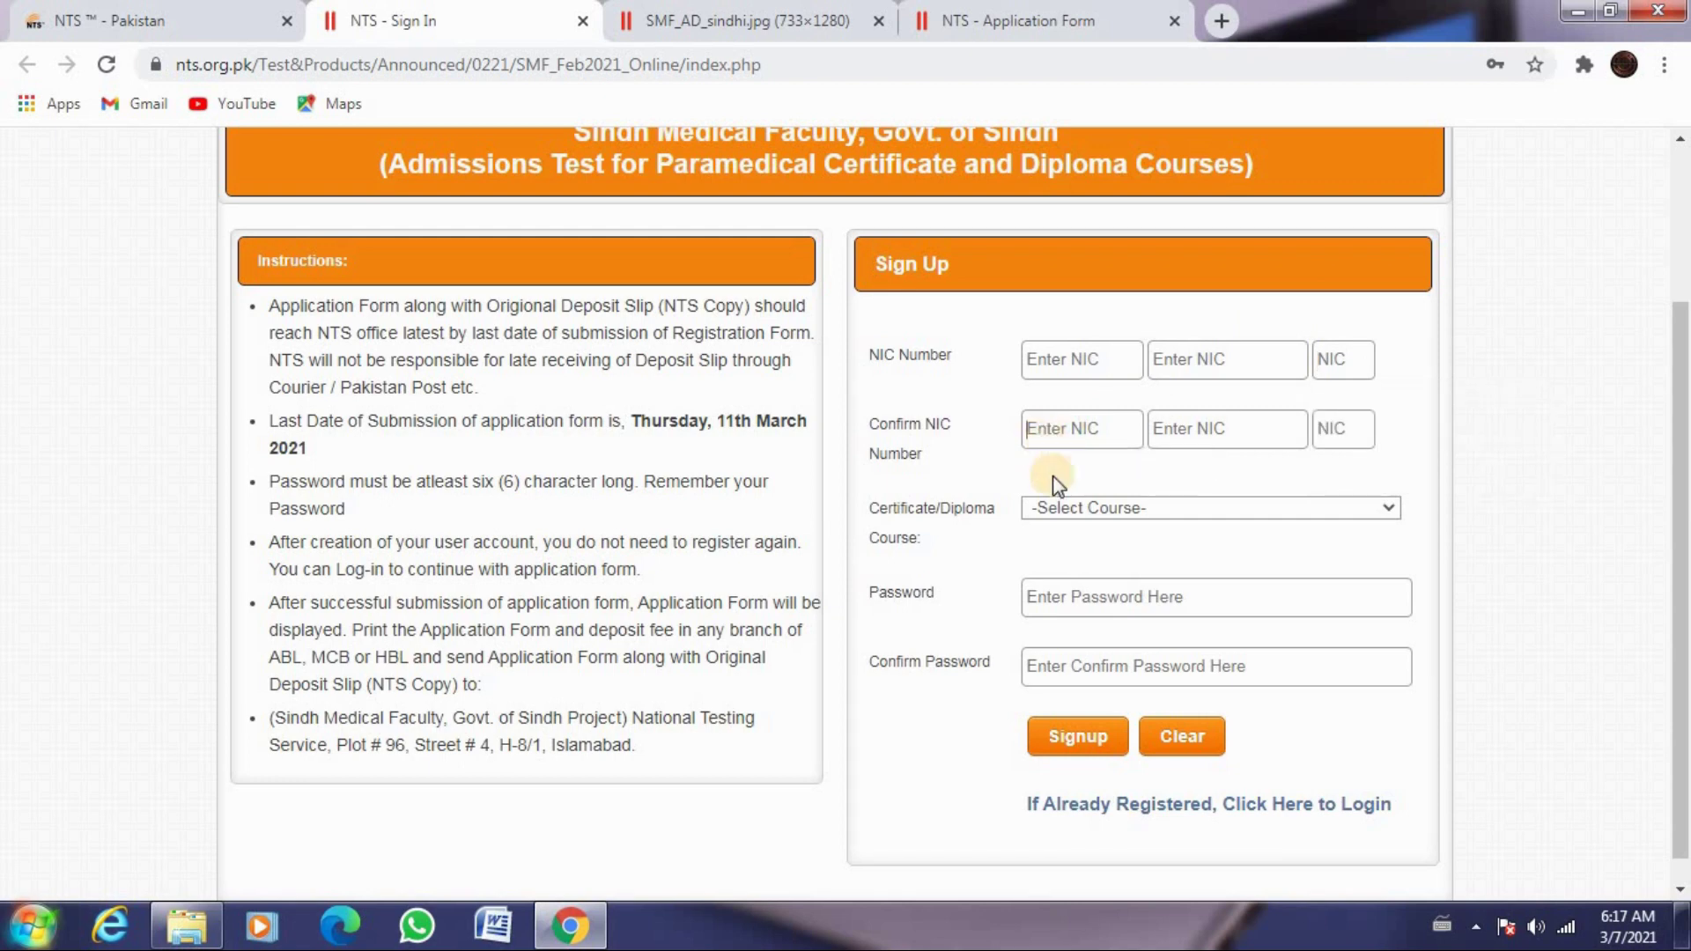
View the choices offered for Certificate/Diploma Course in the sign-up form, leaving the course unselected
click(1075, 509)
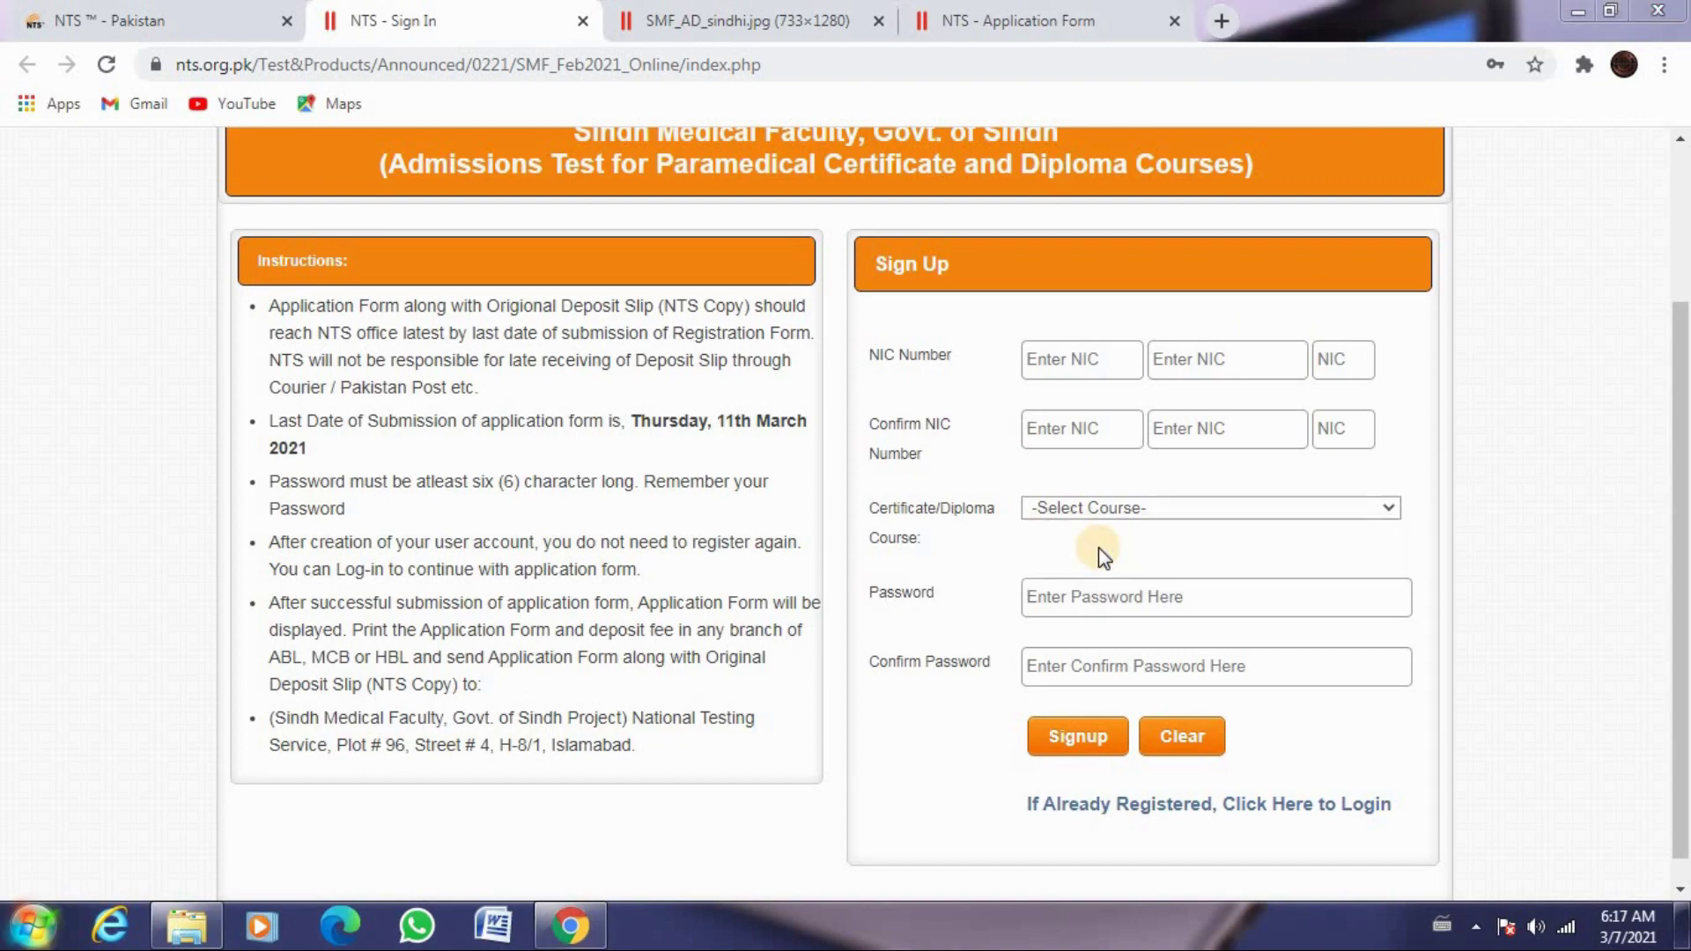
click(1150, 259)
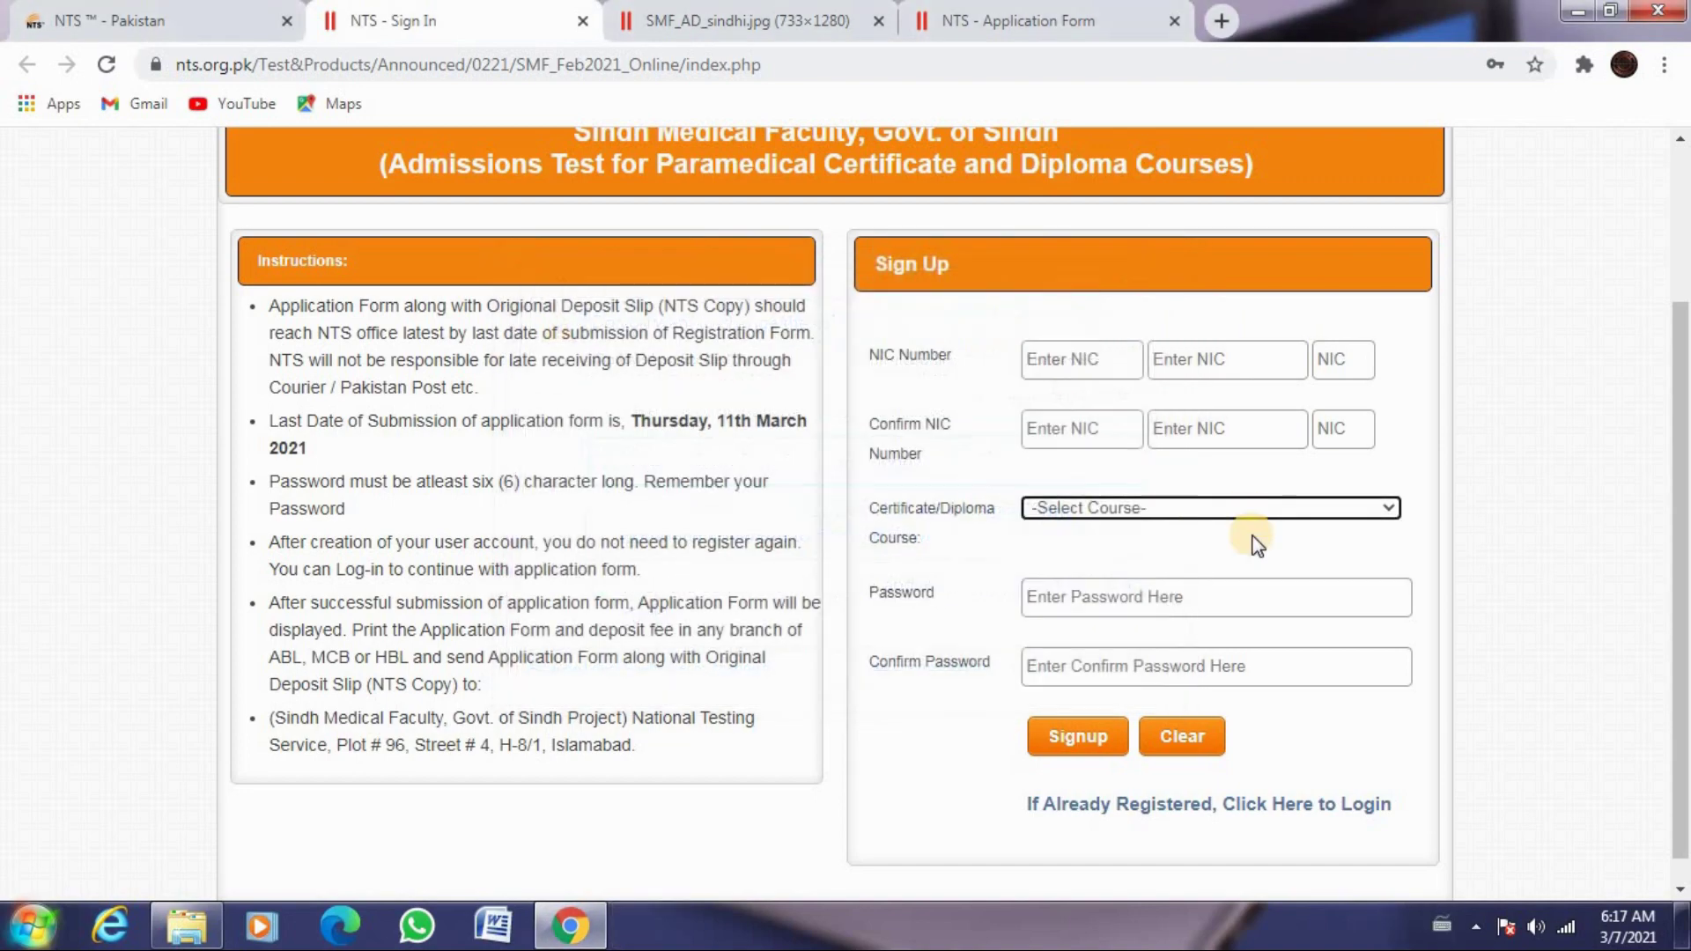
click(1293, 511)
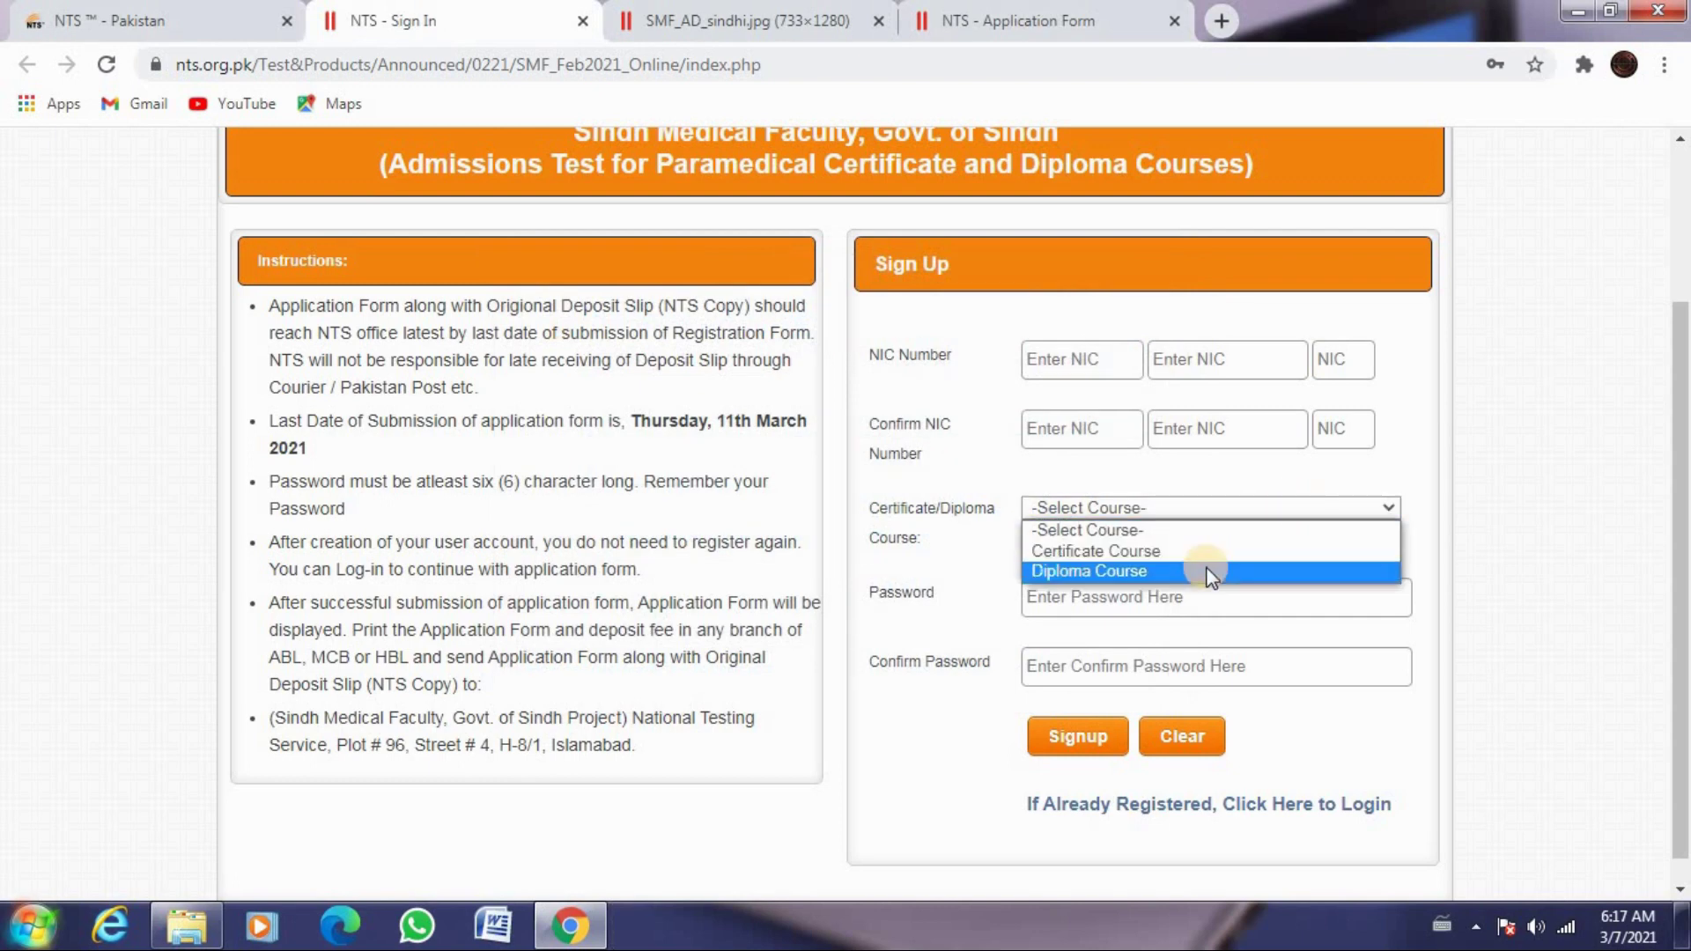
click(915, 532)
Examine the sign-up form's Password and Confirm Password fields and the signup option, leaving them empty
click(1112, 596)
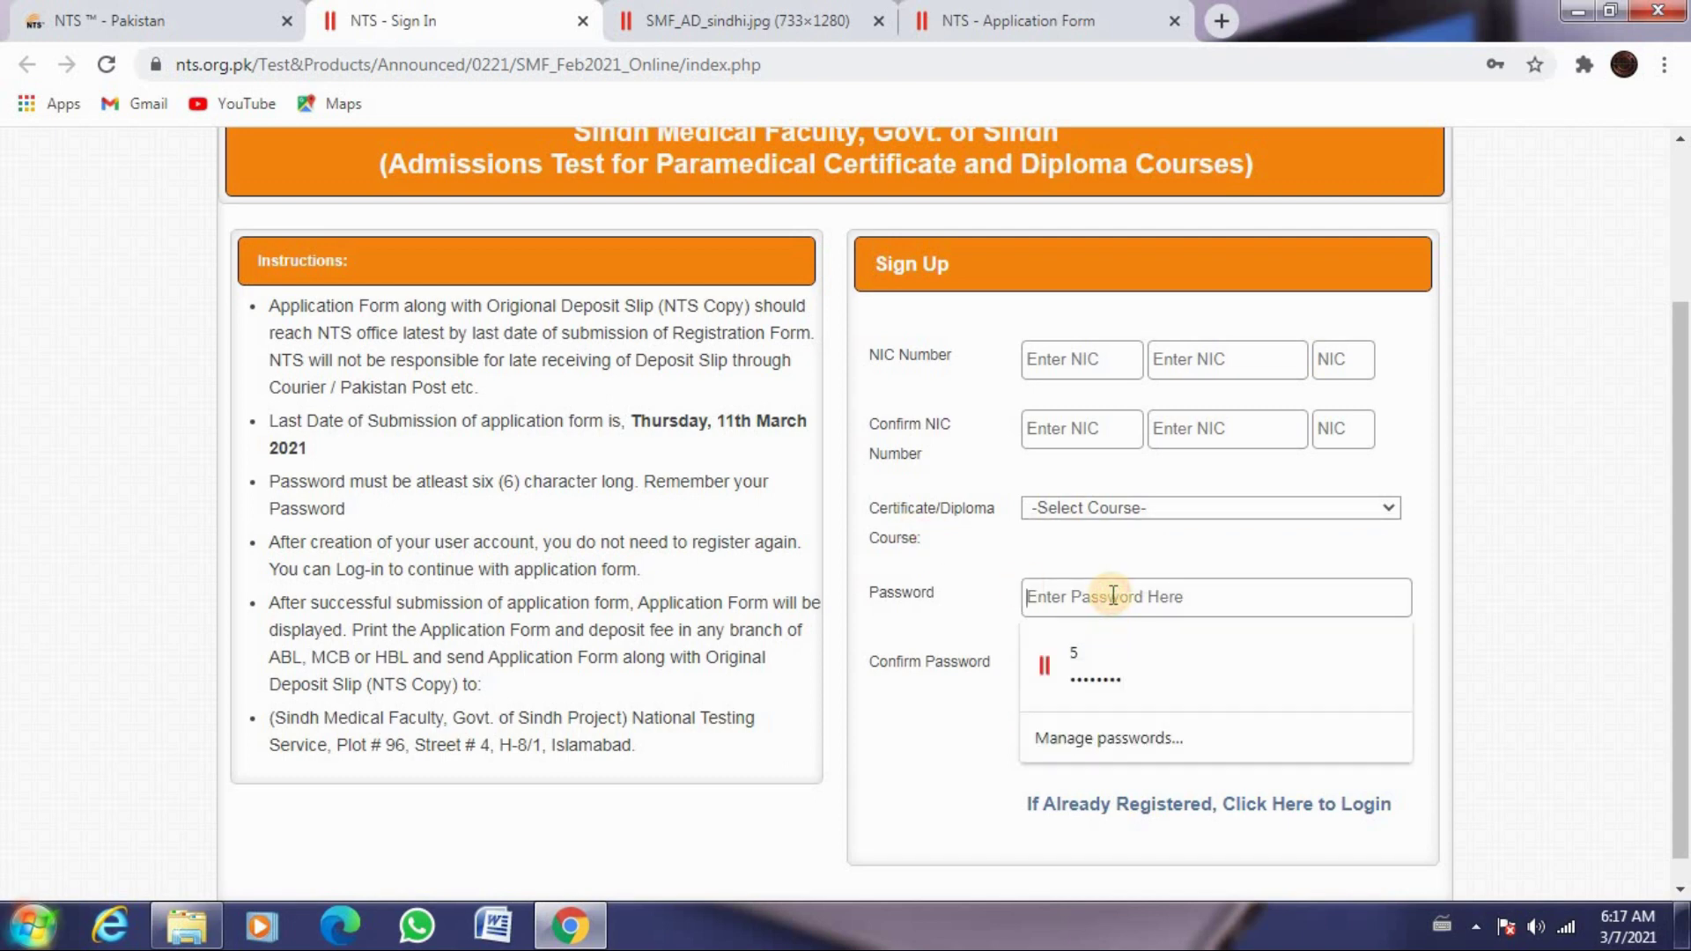
click(995, 562)
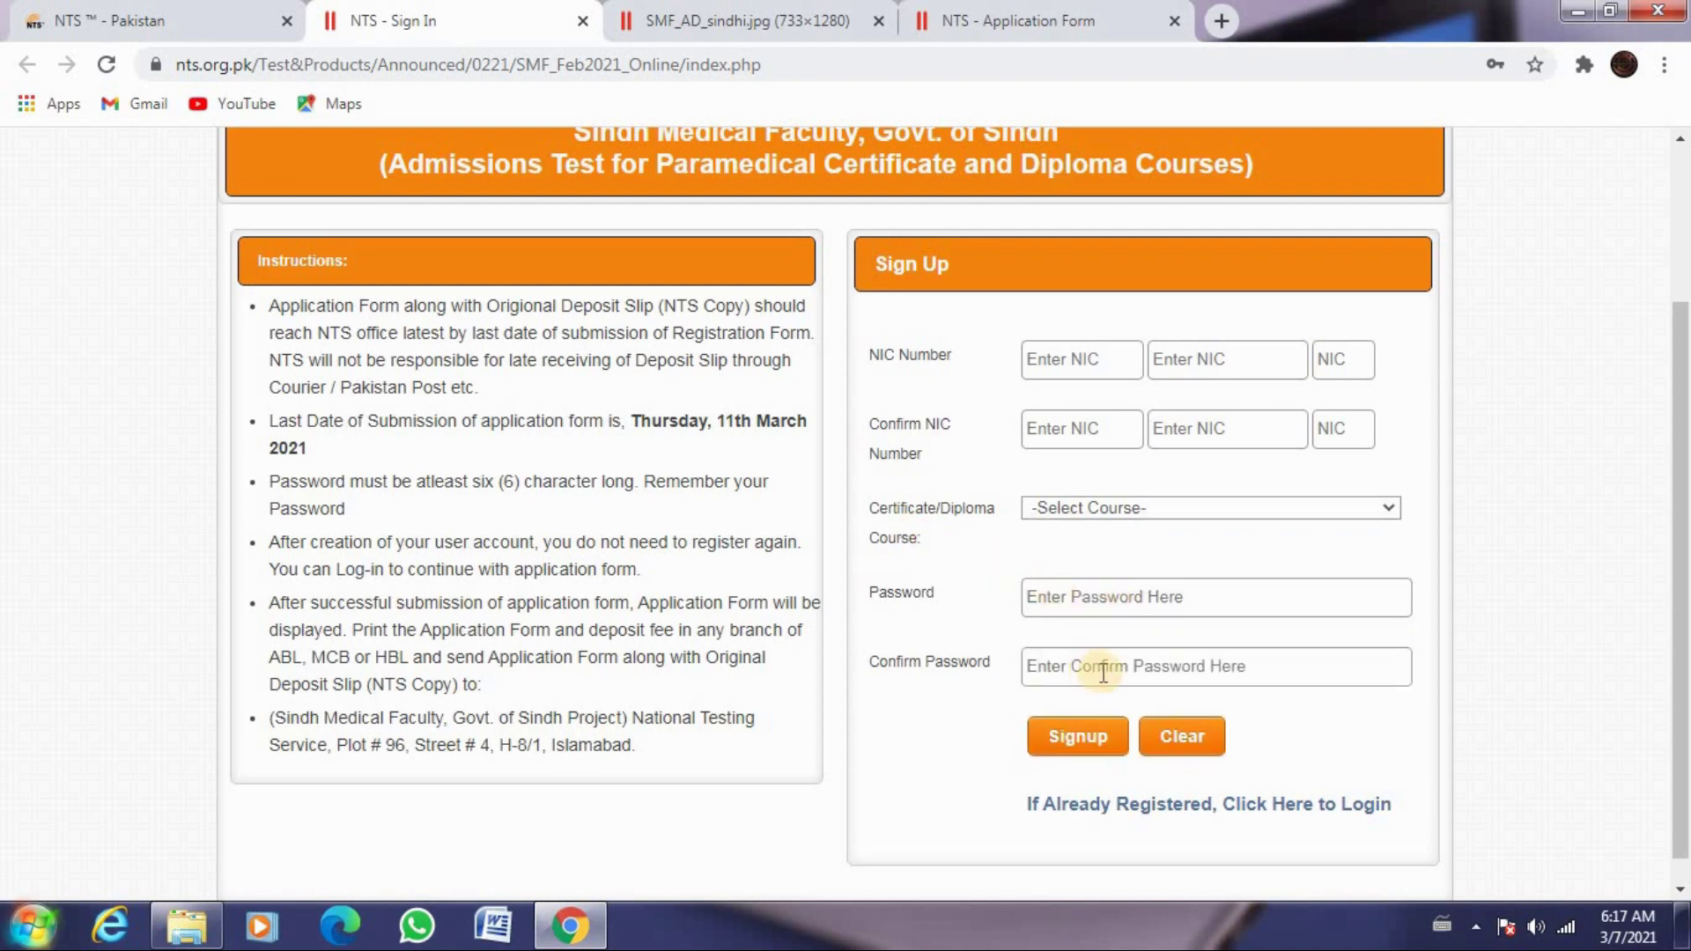
click(1100, 653)
click(947, 566)
click(1092, 763)
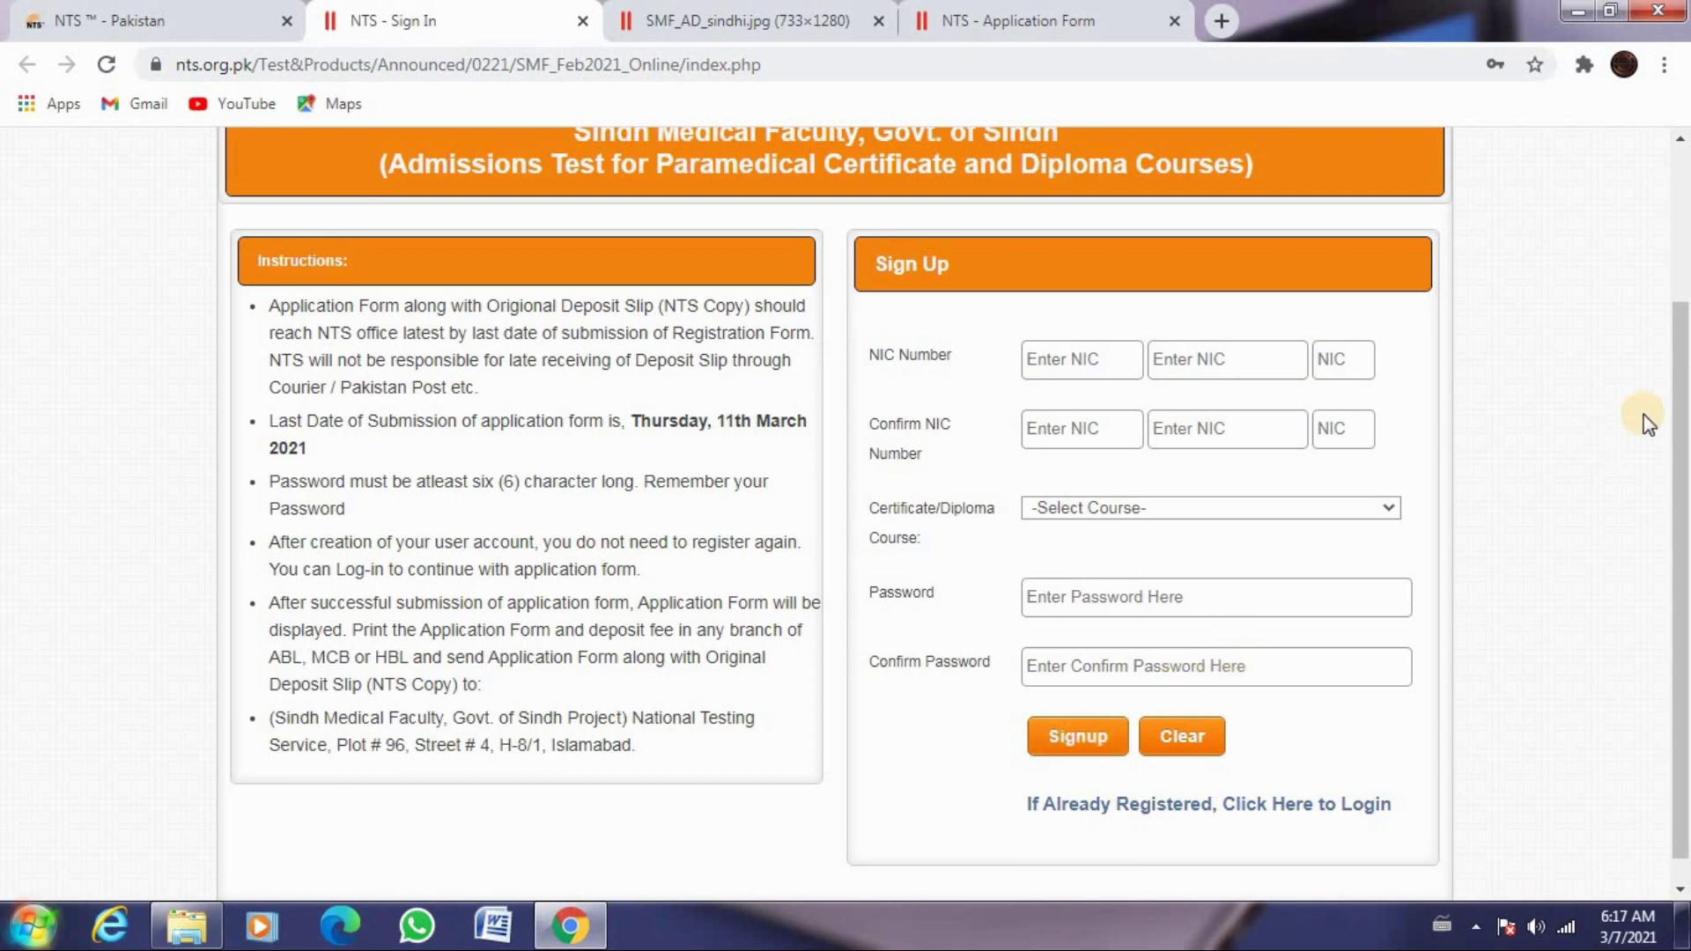
scroll(1684, 411, up, 1)
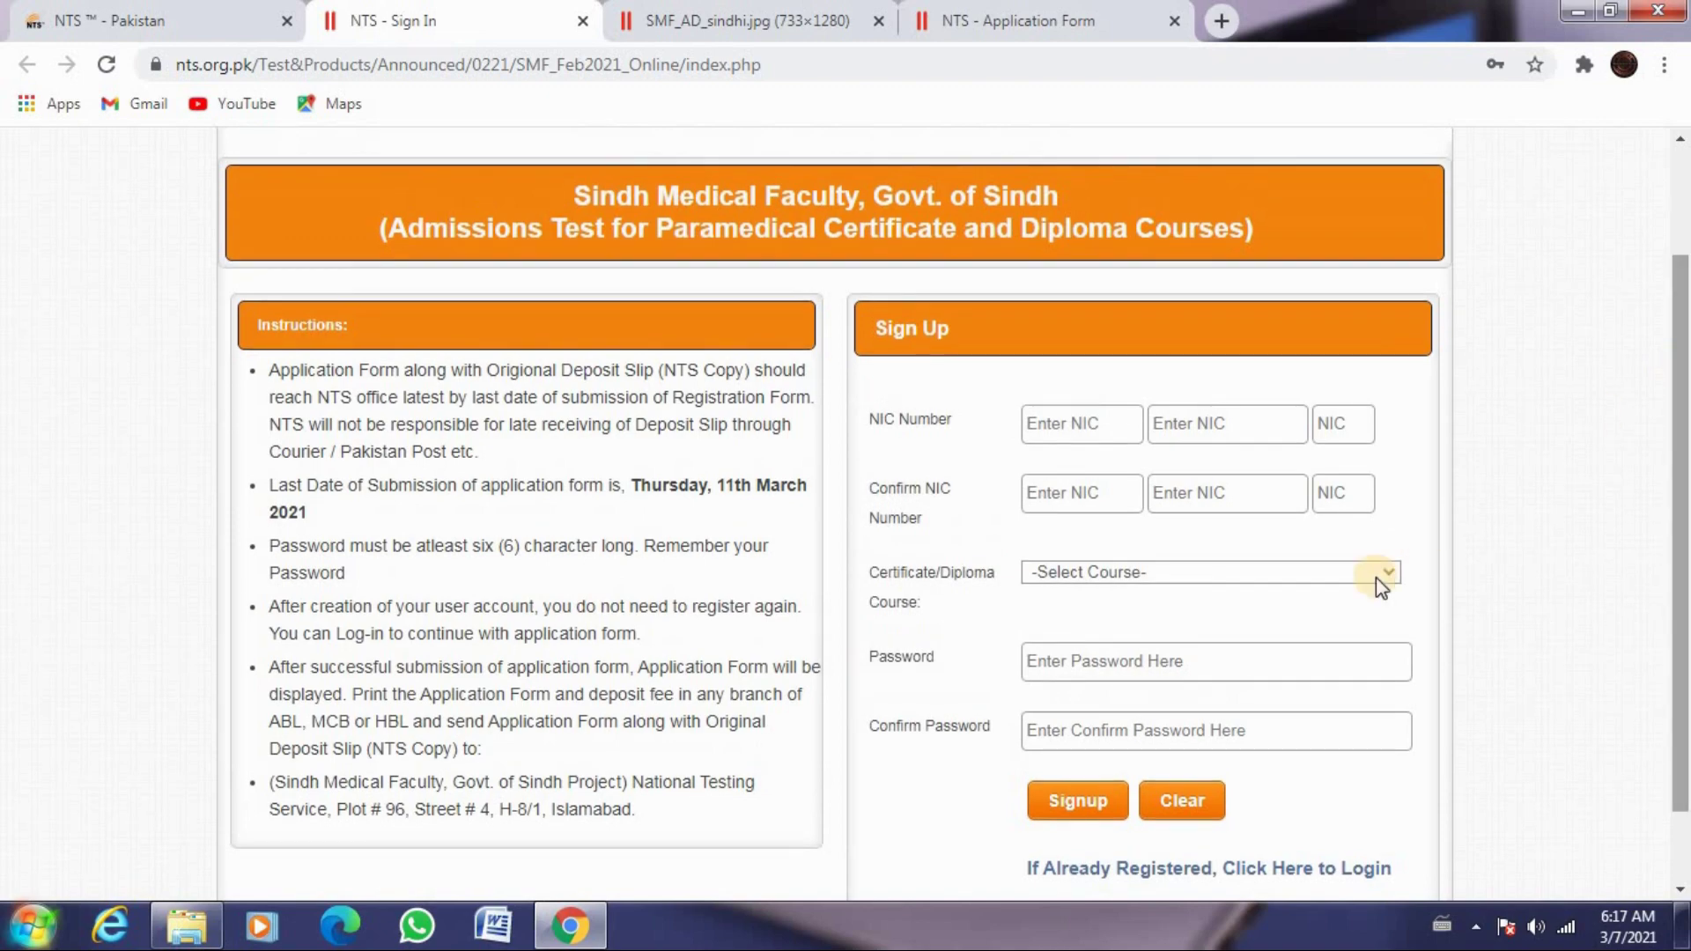
Switch to the diploma course application form and browse its Institution List, keeping the current institution
click(978, 19)
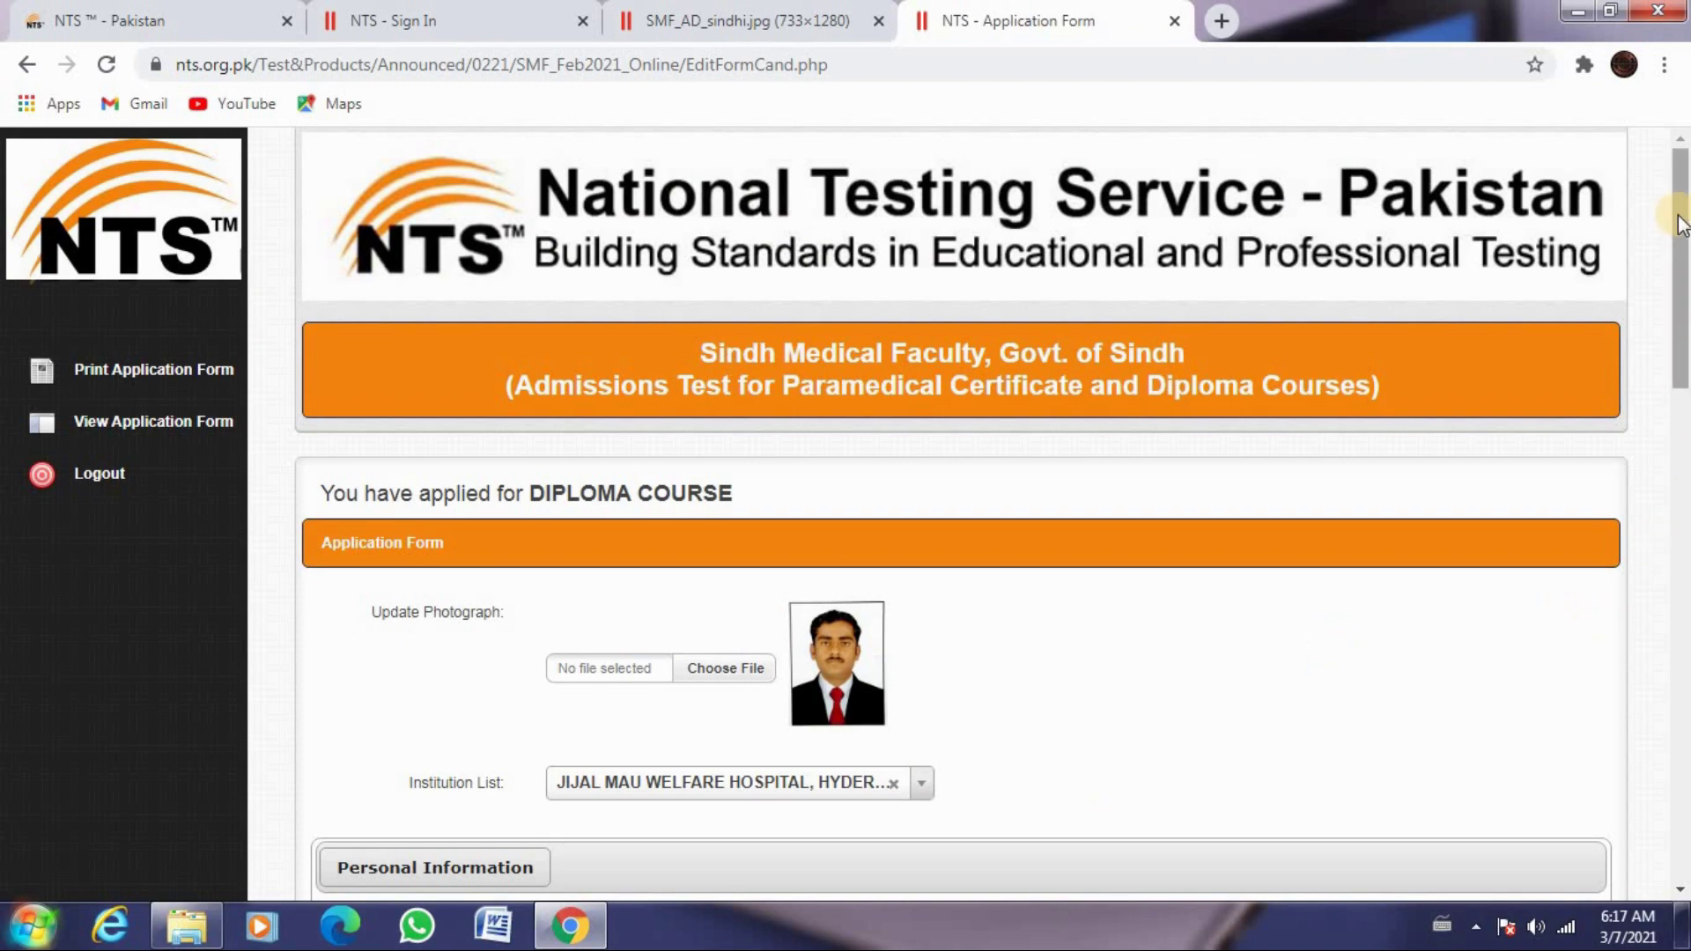
drag(1680, 222, 1682, 319)
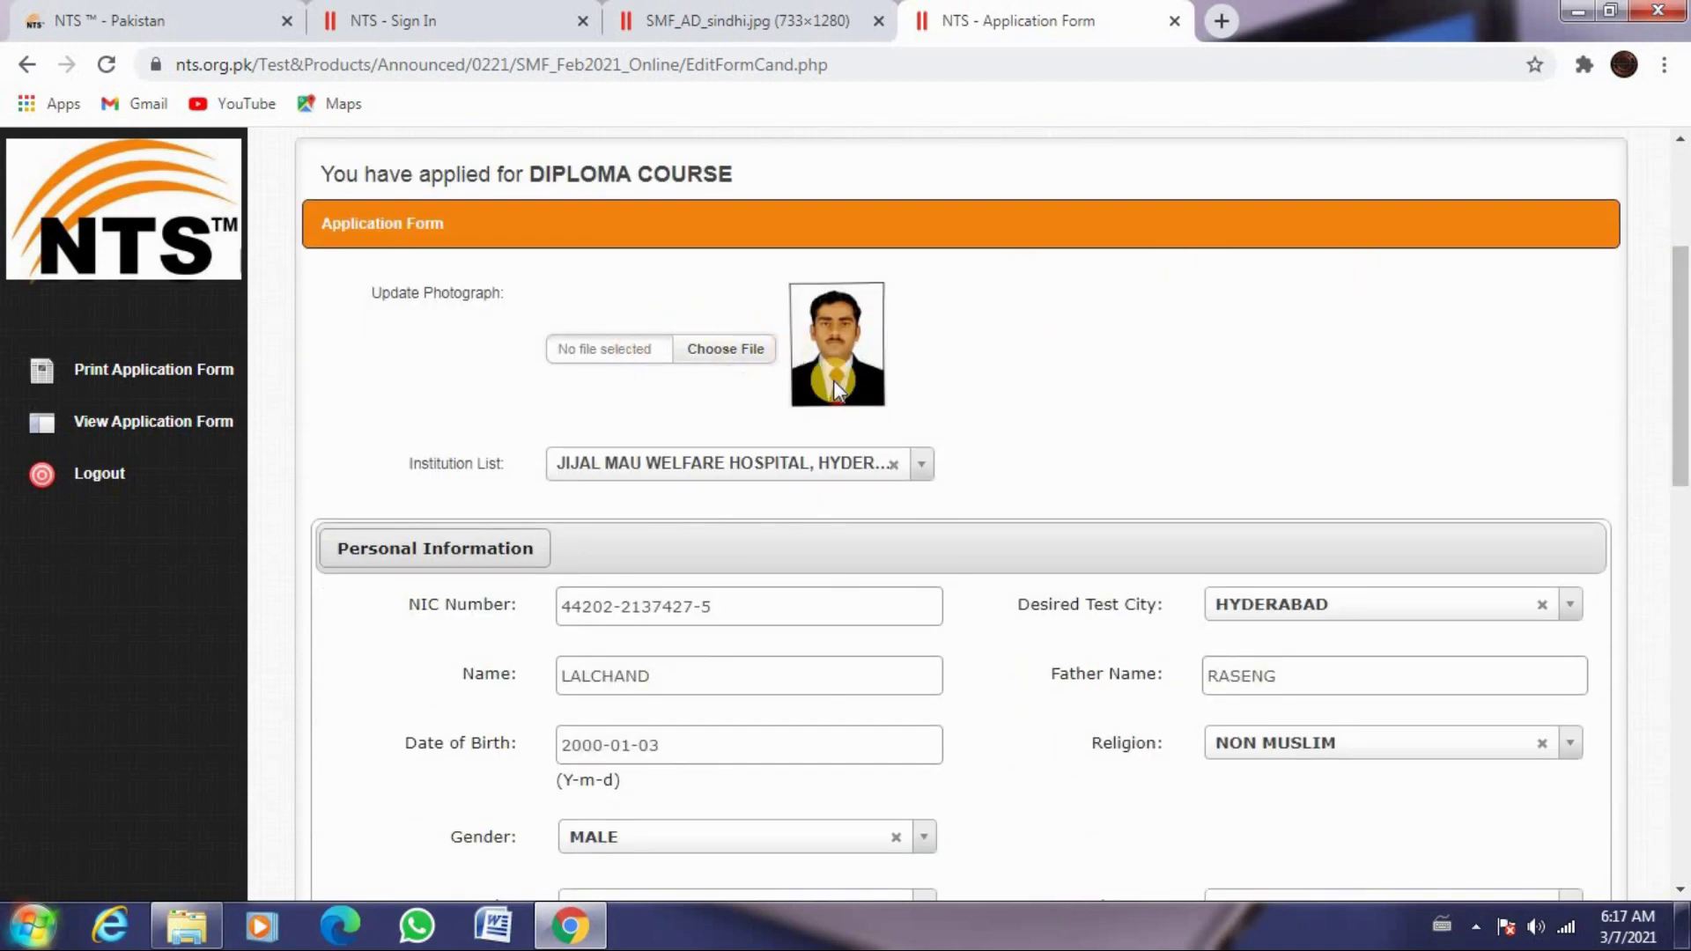
click(647, 467)
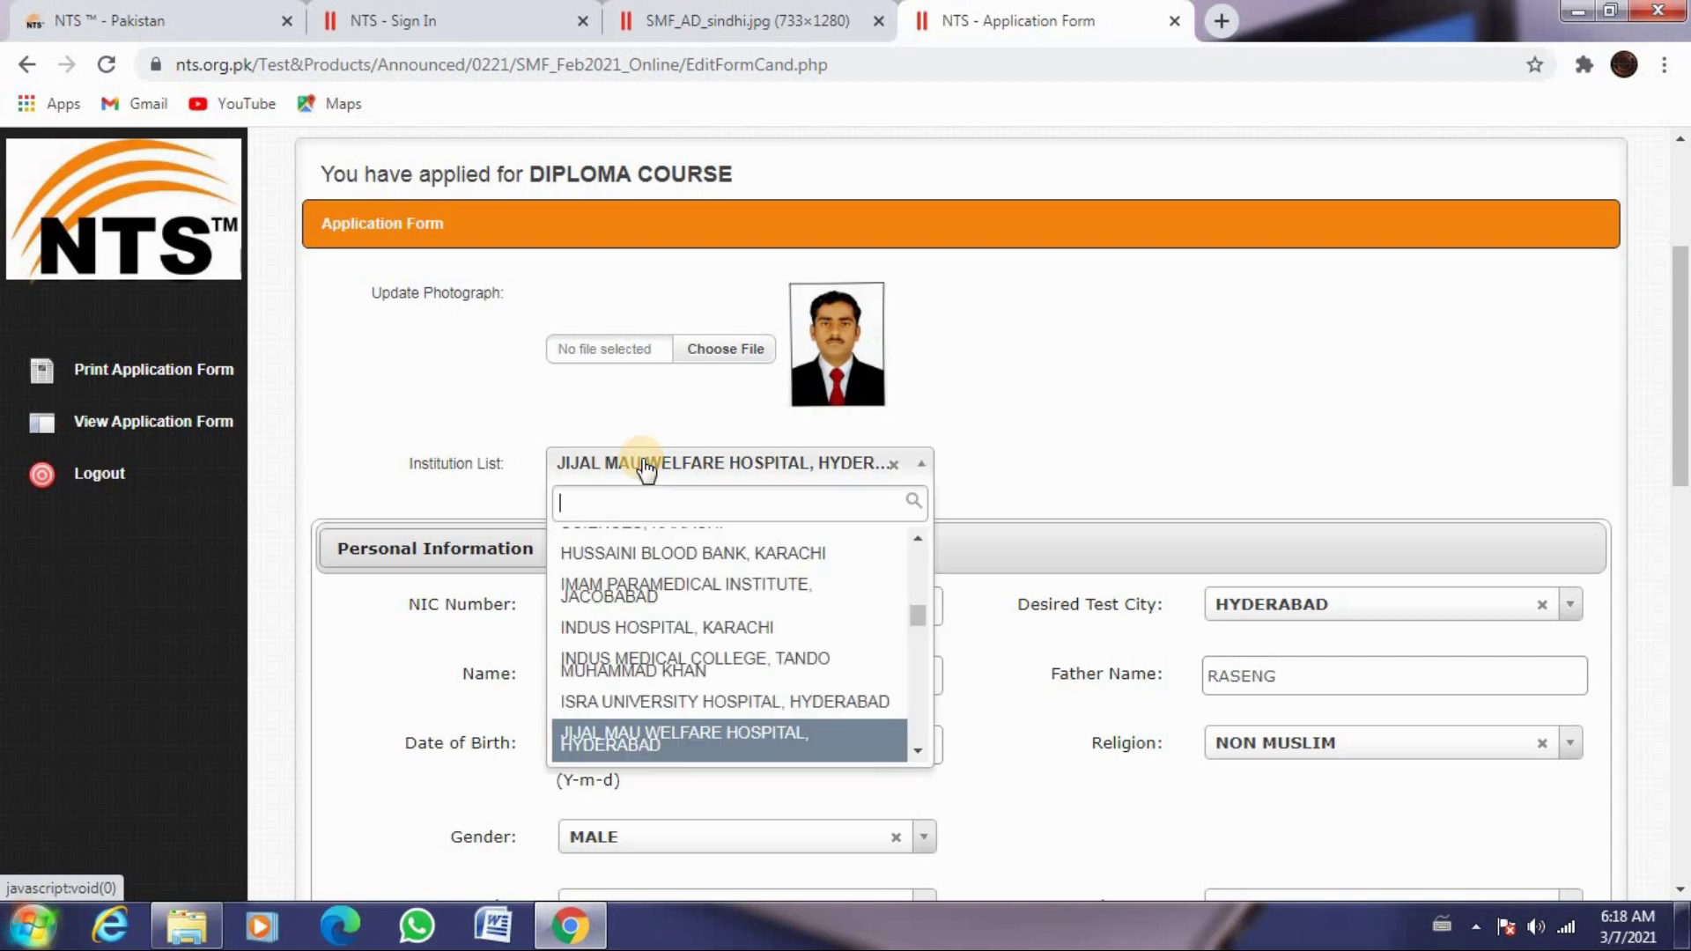
scroll(702, 615, up, 1)
mouse_move(923, 611)
mouse_down()
mouse_move(922, 628)
mouse_move(922, 606)
mouse_up()
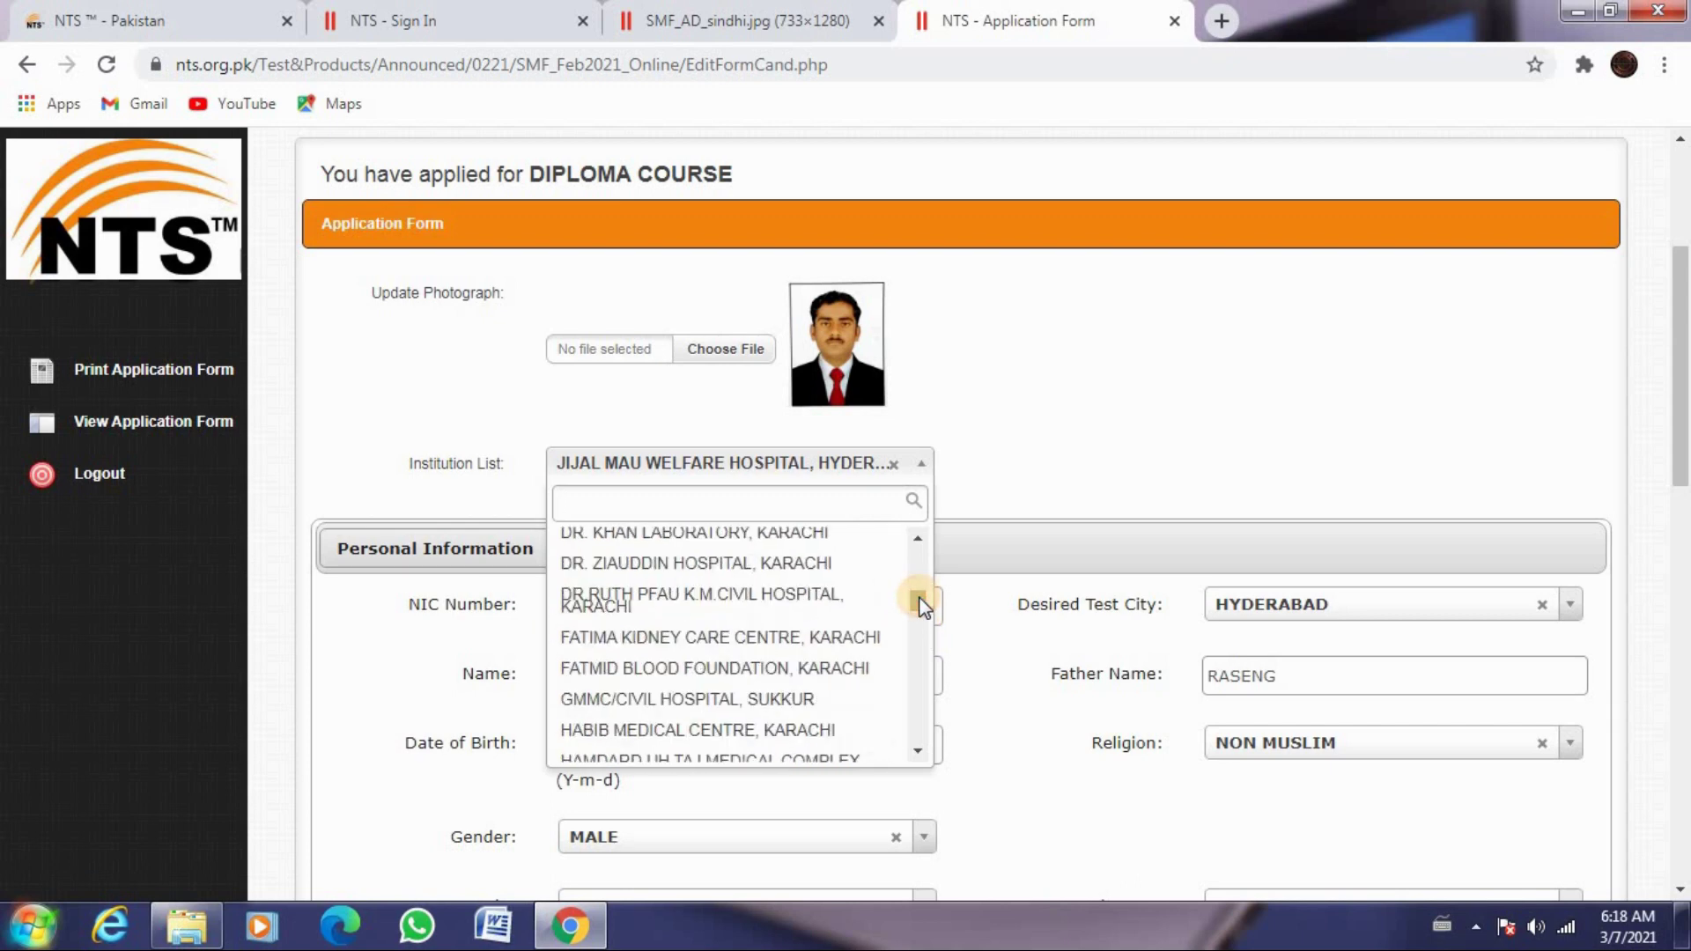
click(1026, 436)
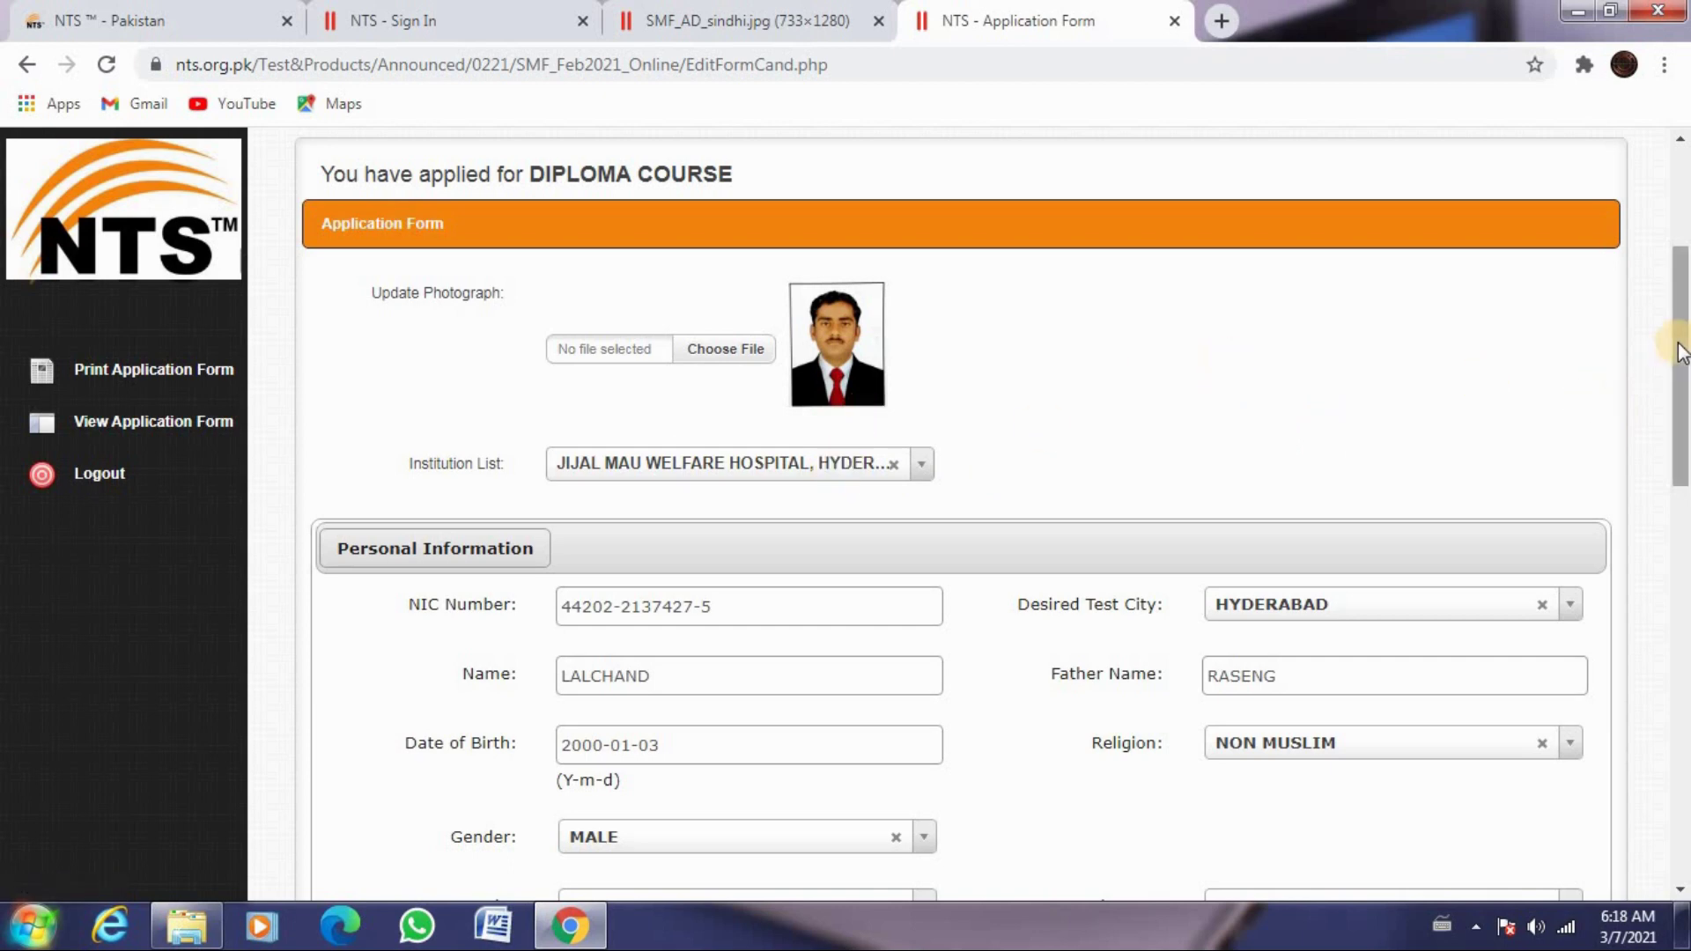
Review the test city, name, father name, date of birth and religion fields under Personal Information
scroll(1683, 410, down, 1)
scroll(1684, 410, down, 2)
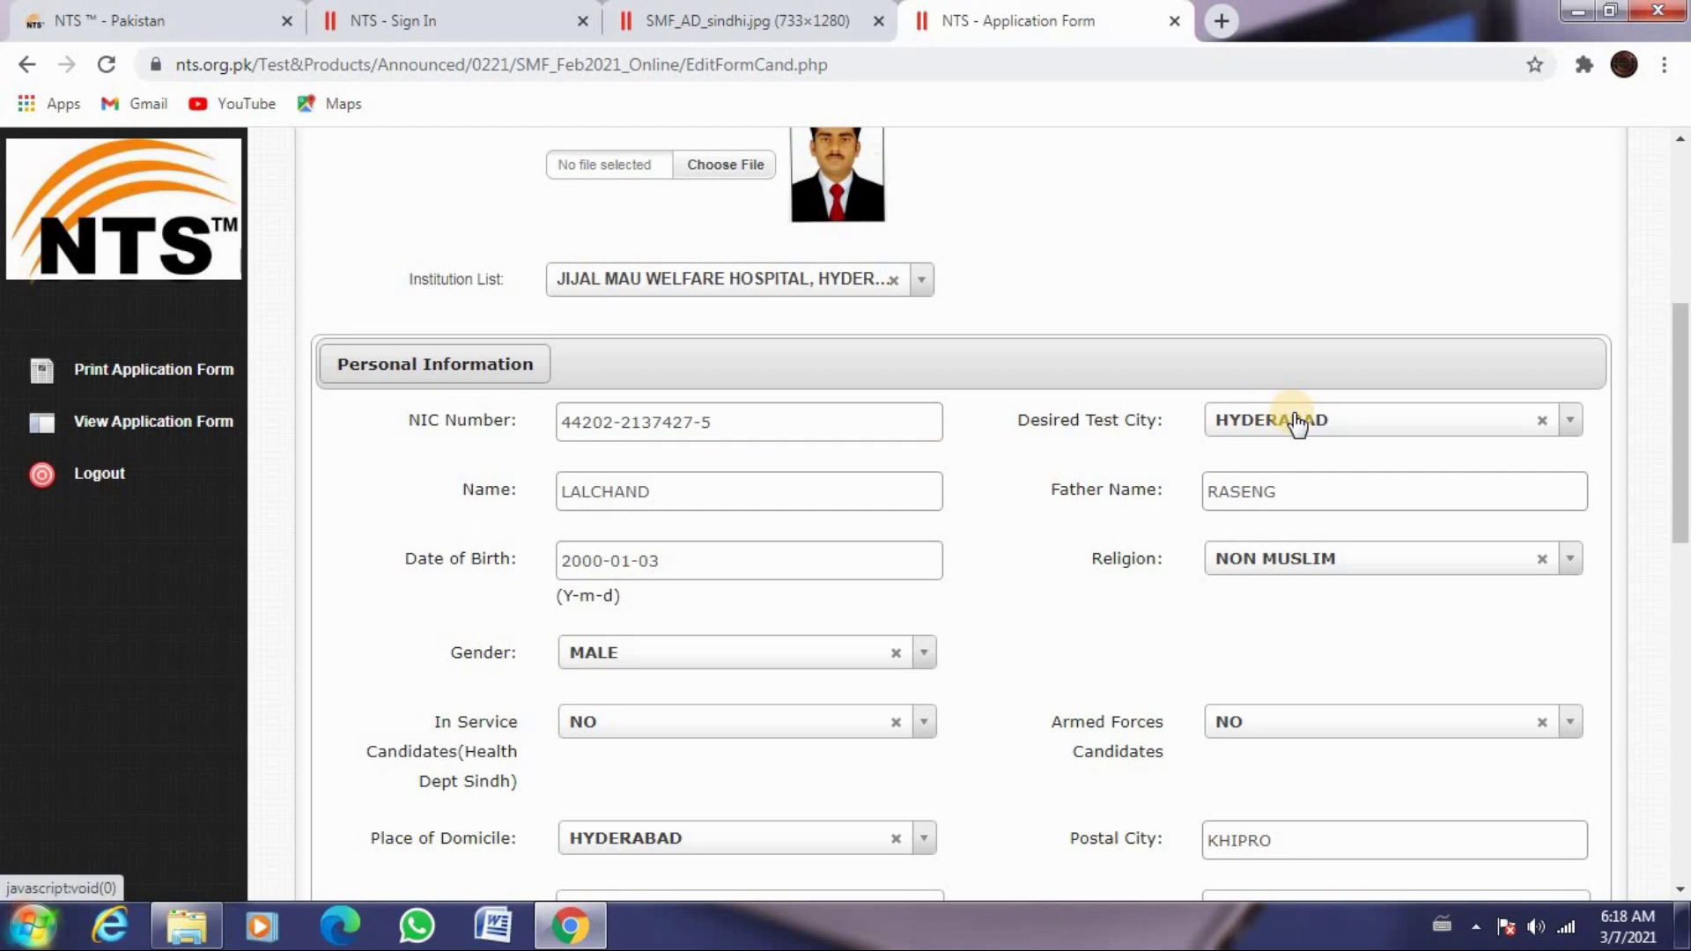
click(749, 489)
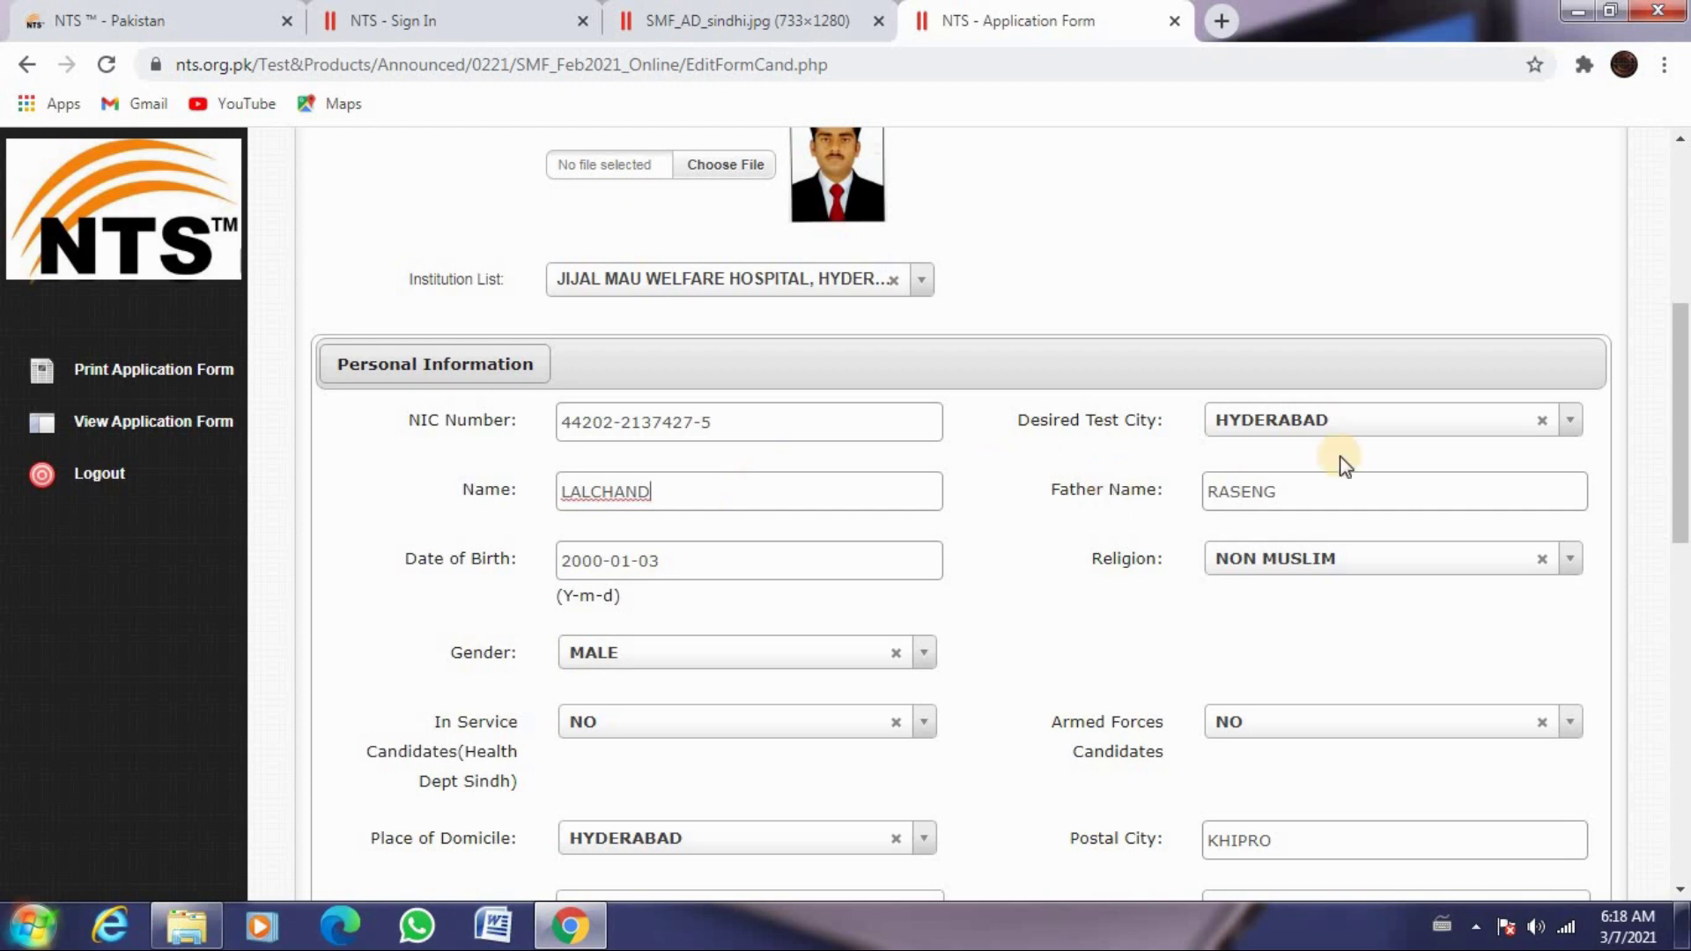
click(1319, 490)
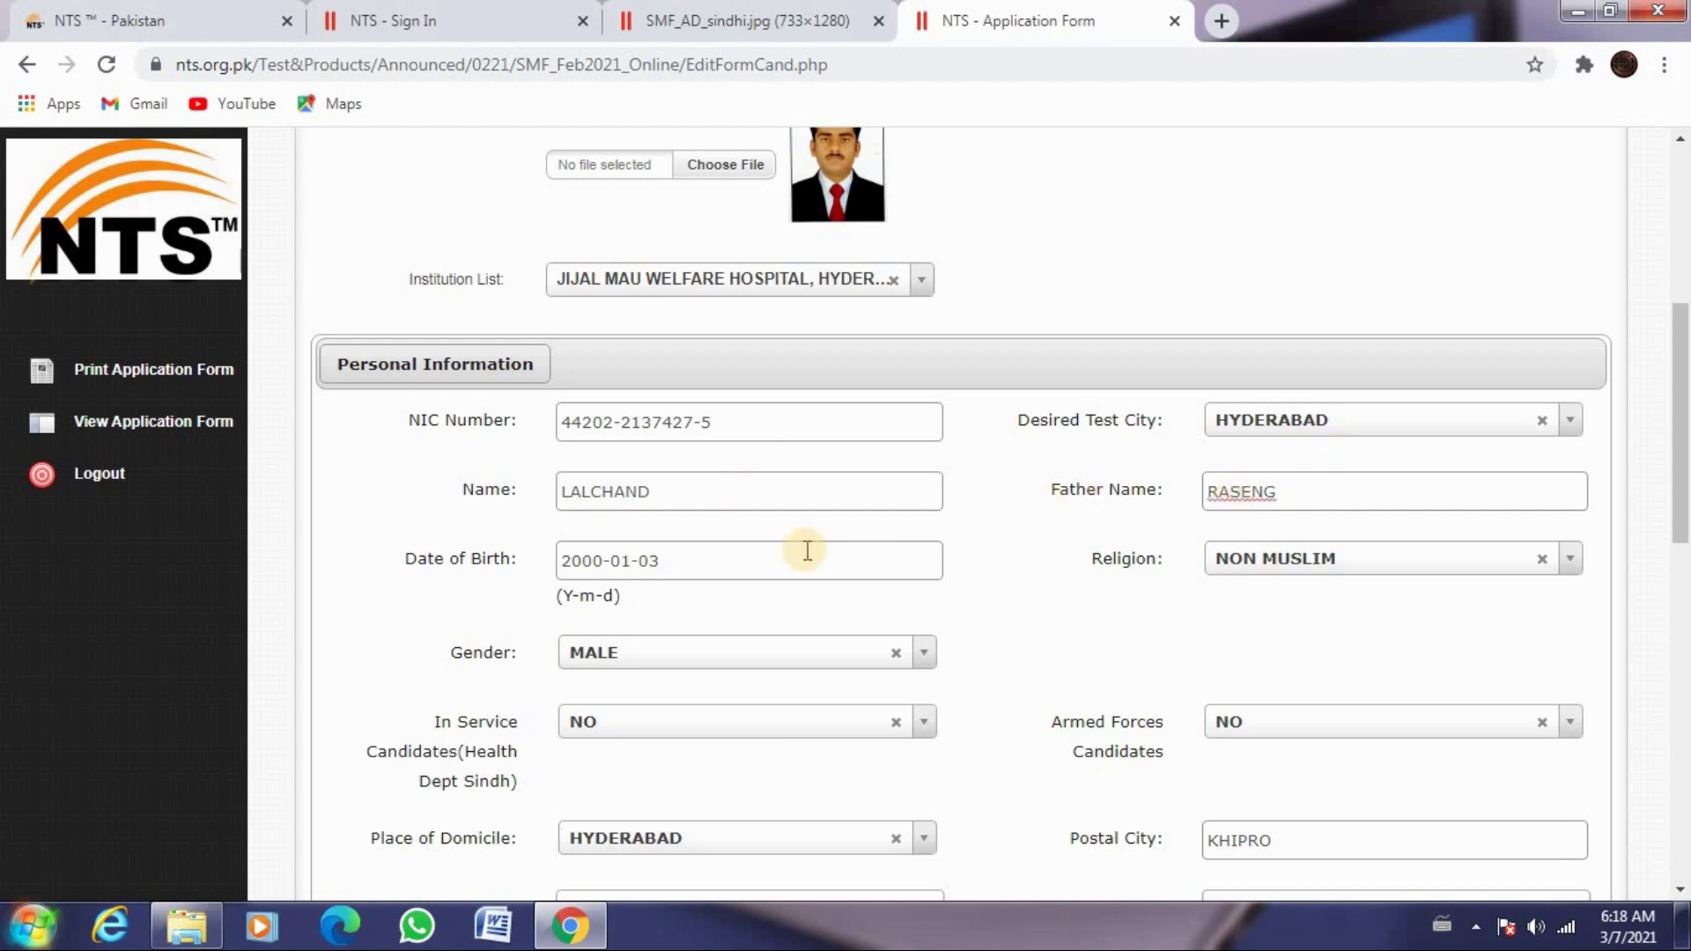
click(691, 560)
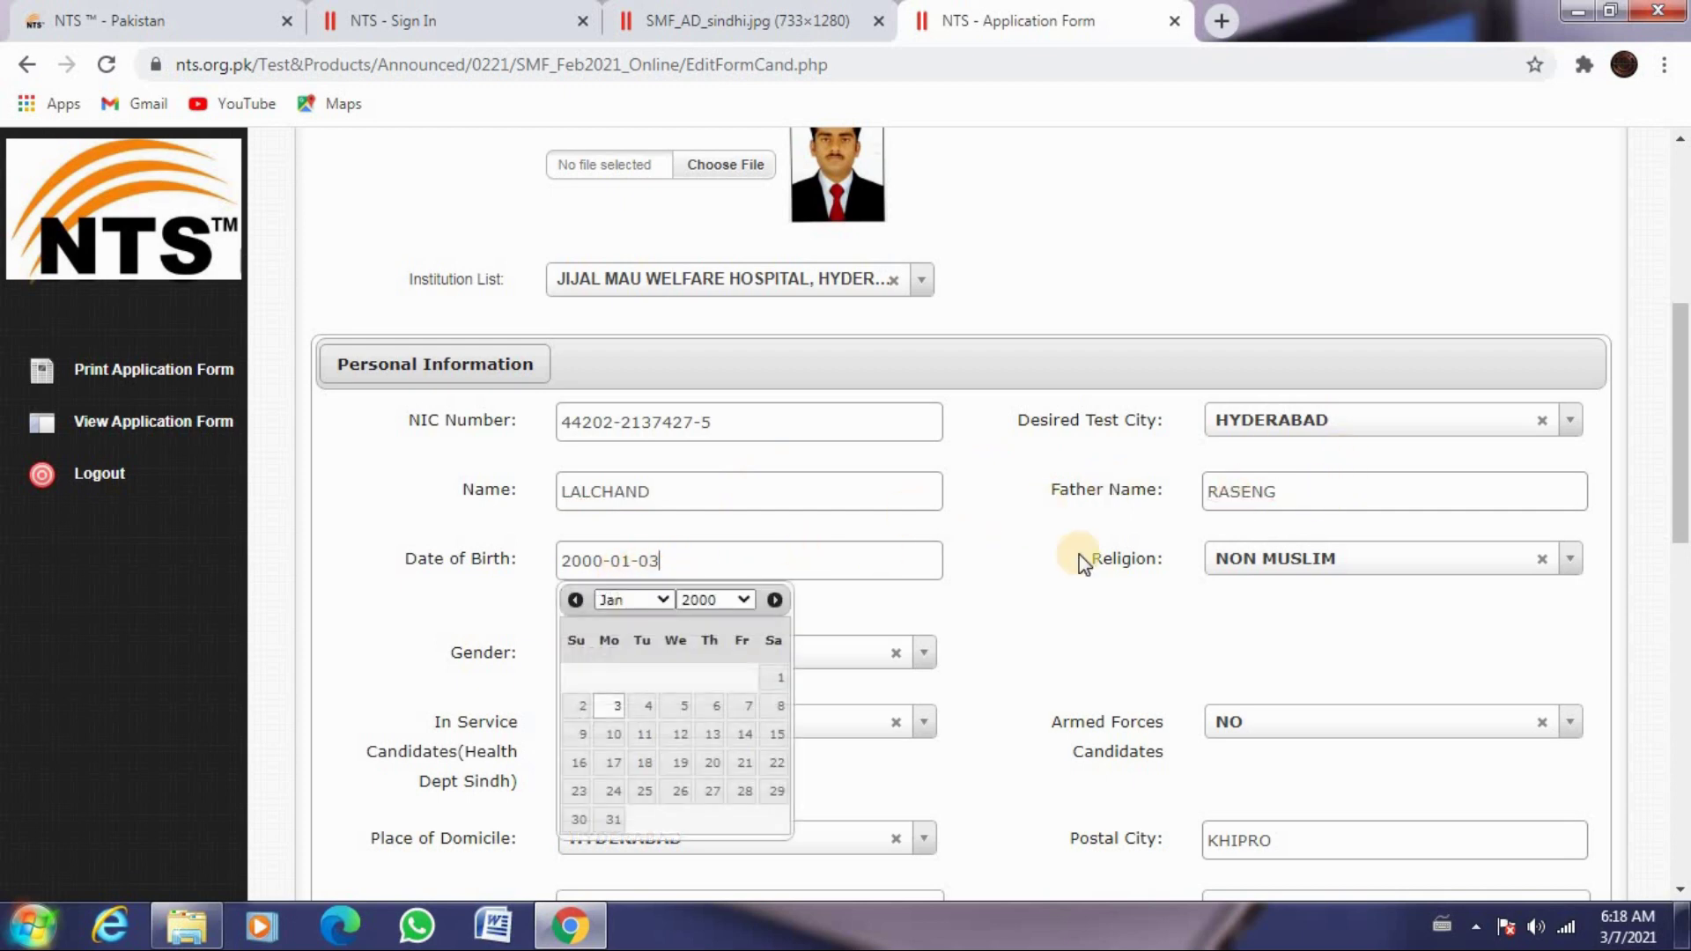
click(1236, 566)
click(1169, 568)
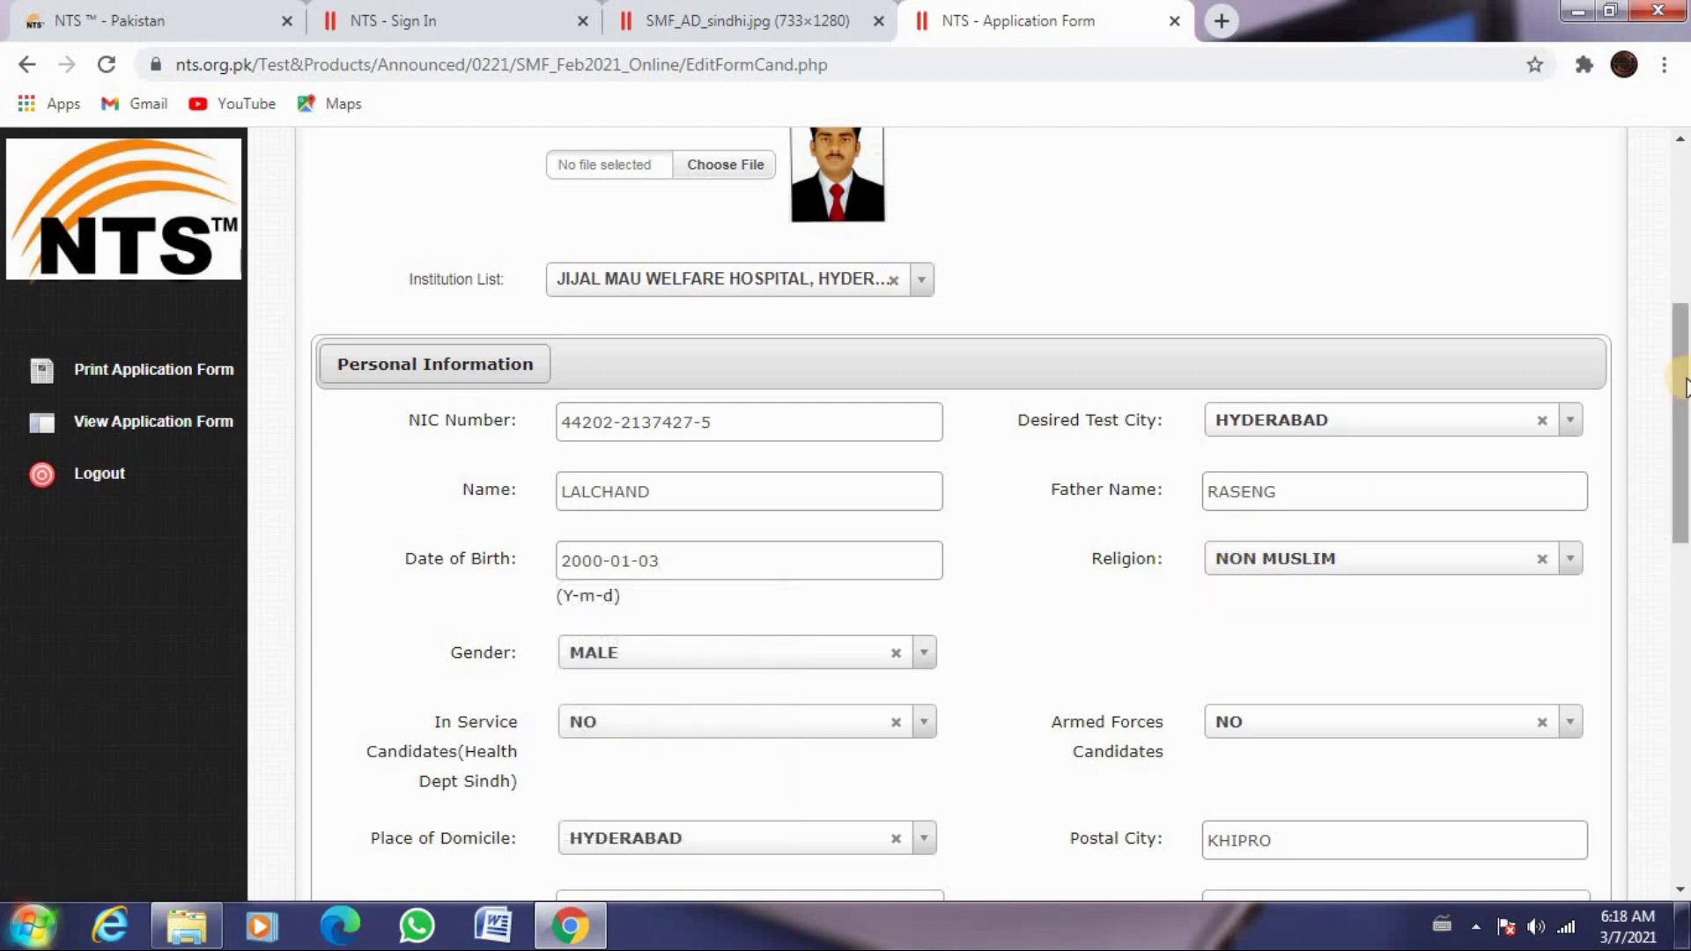
Check the In Service Candidates options and keep NO selected for Armed Forces Candidates
drag(1684, 387, 1684, 459)
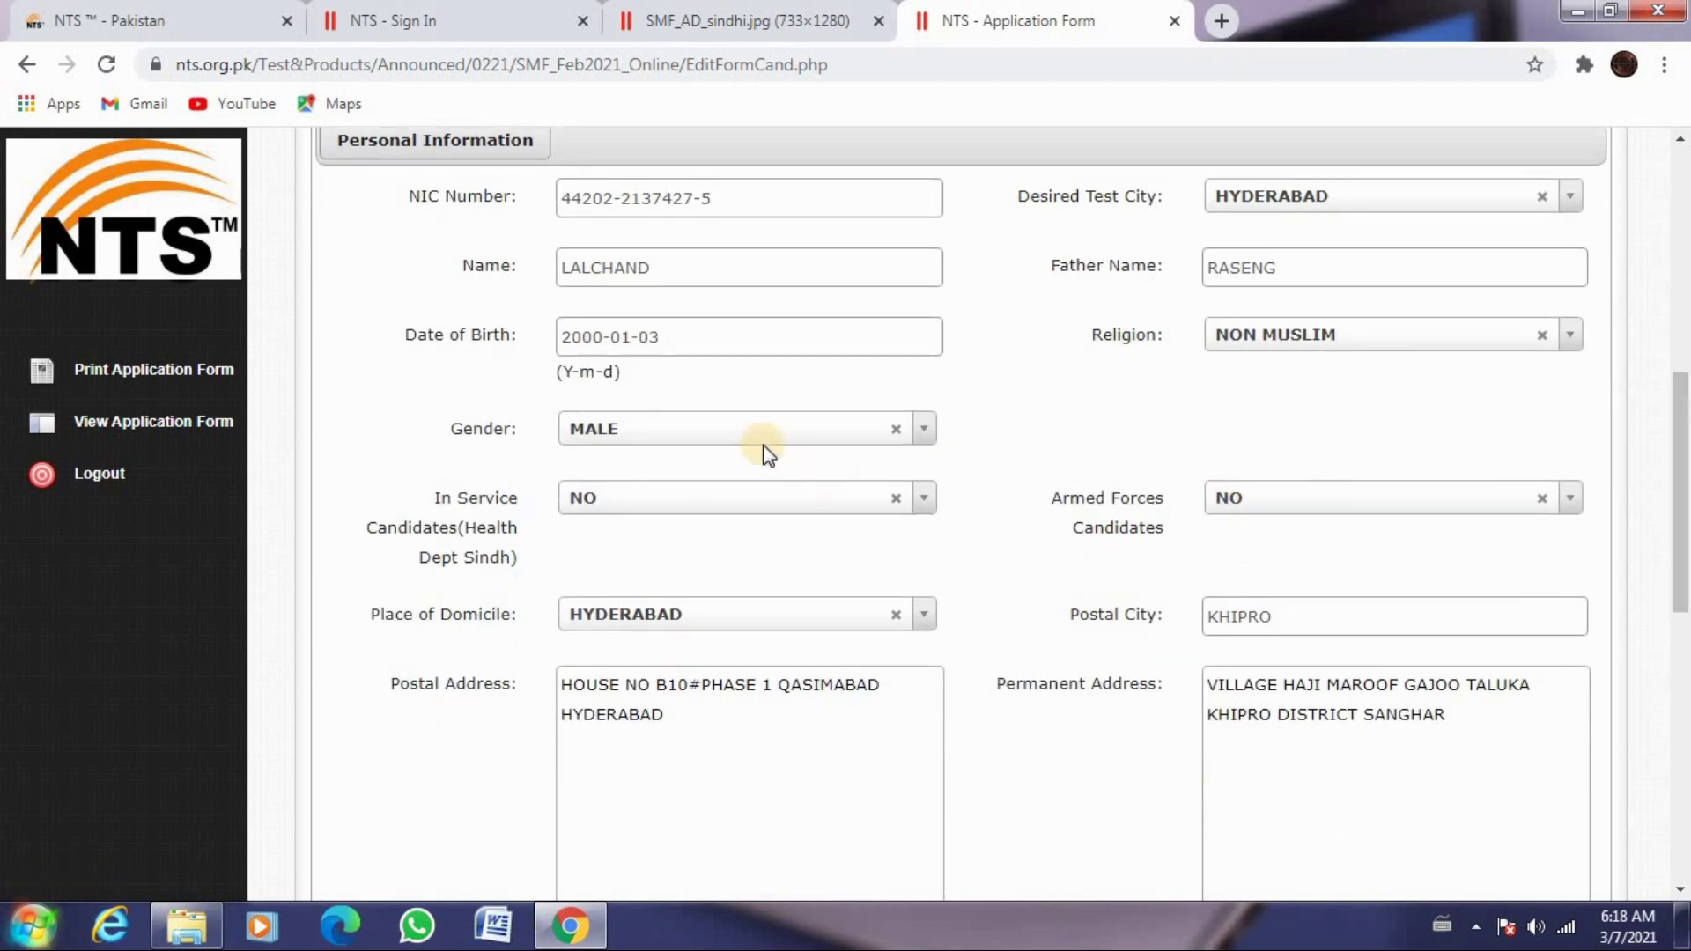
click(620, 502)
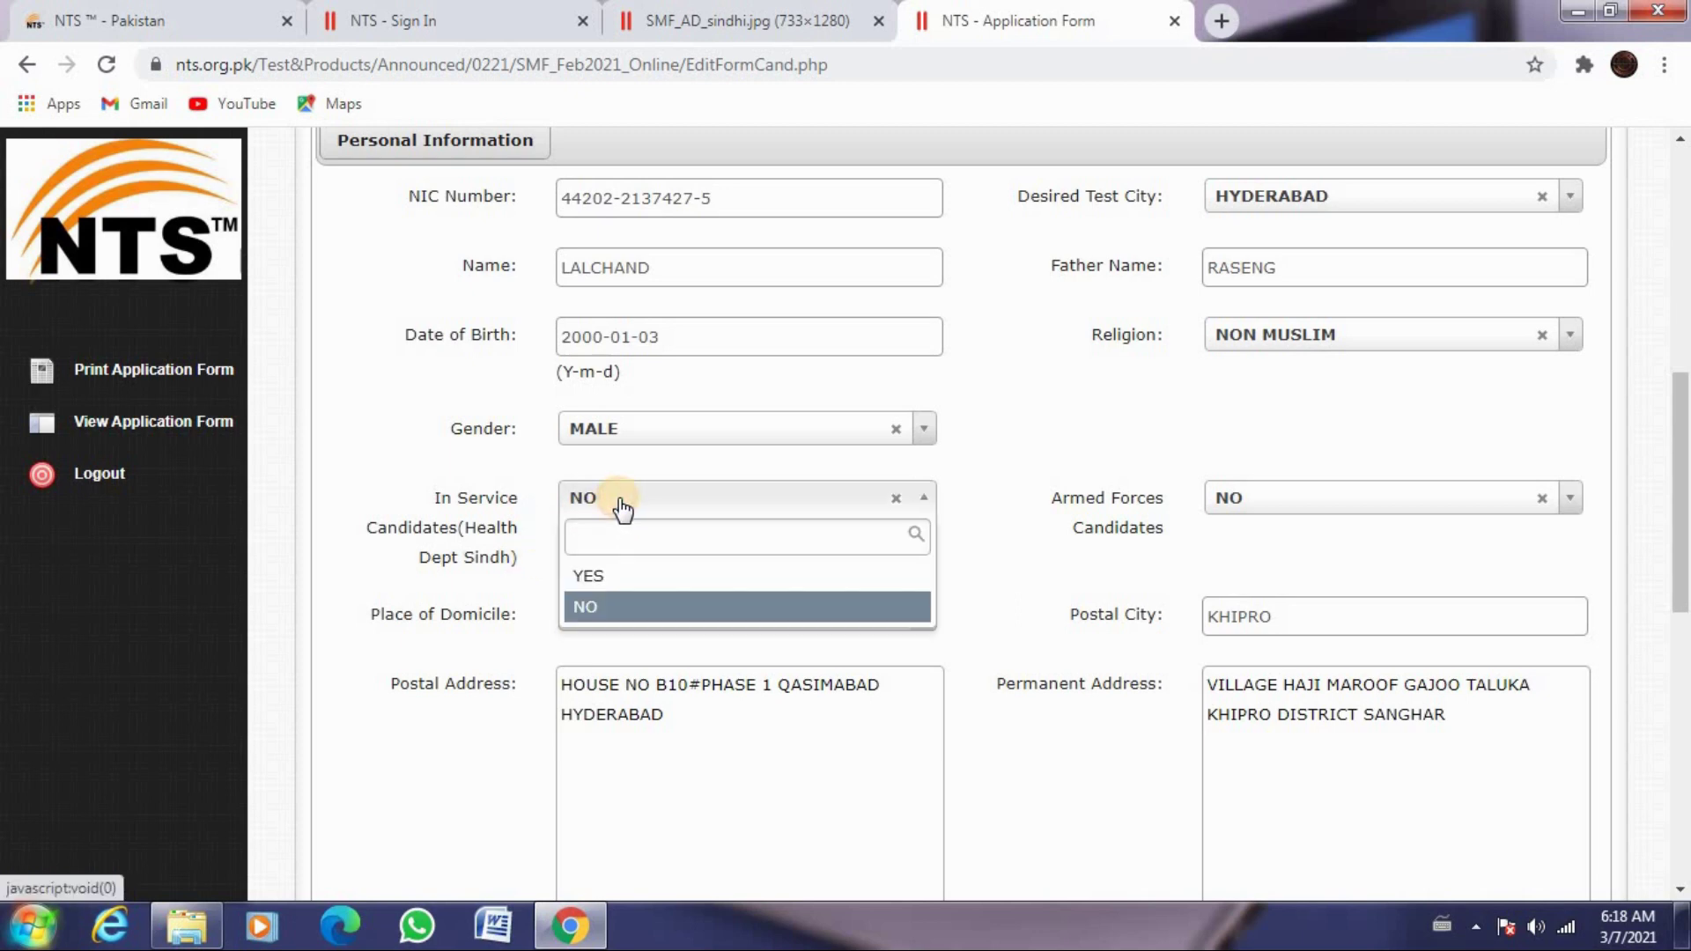
click(621, 504)
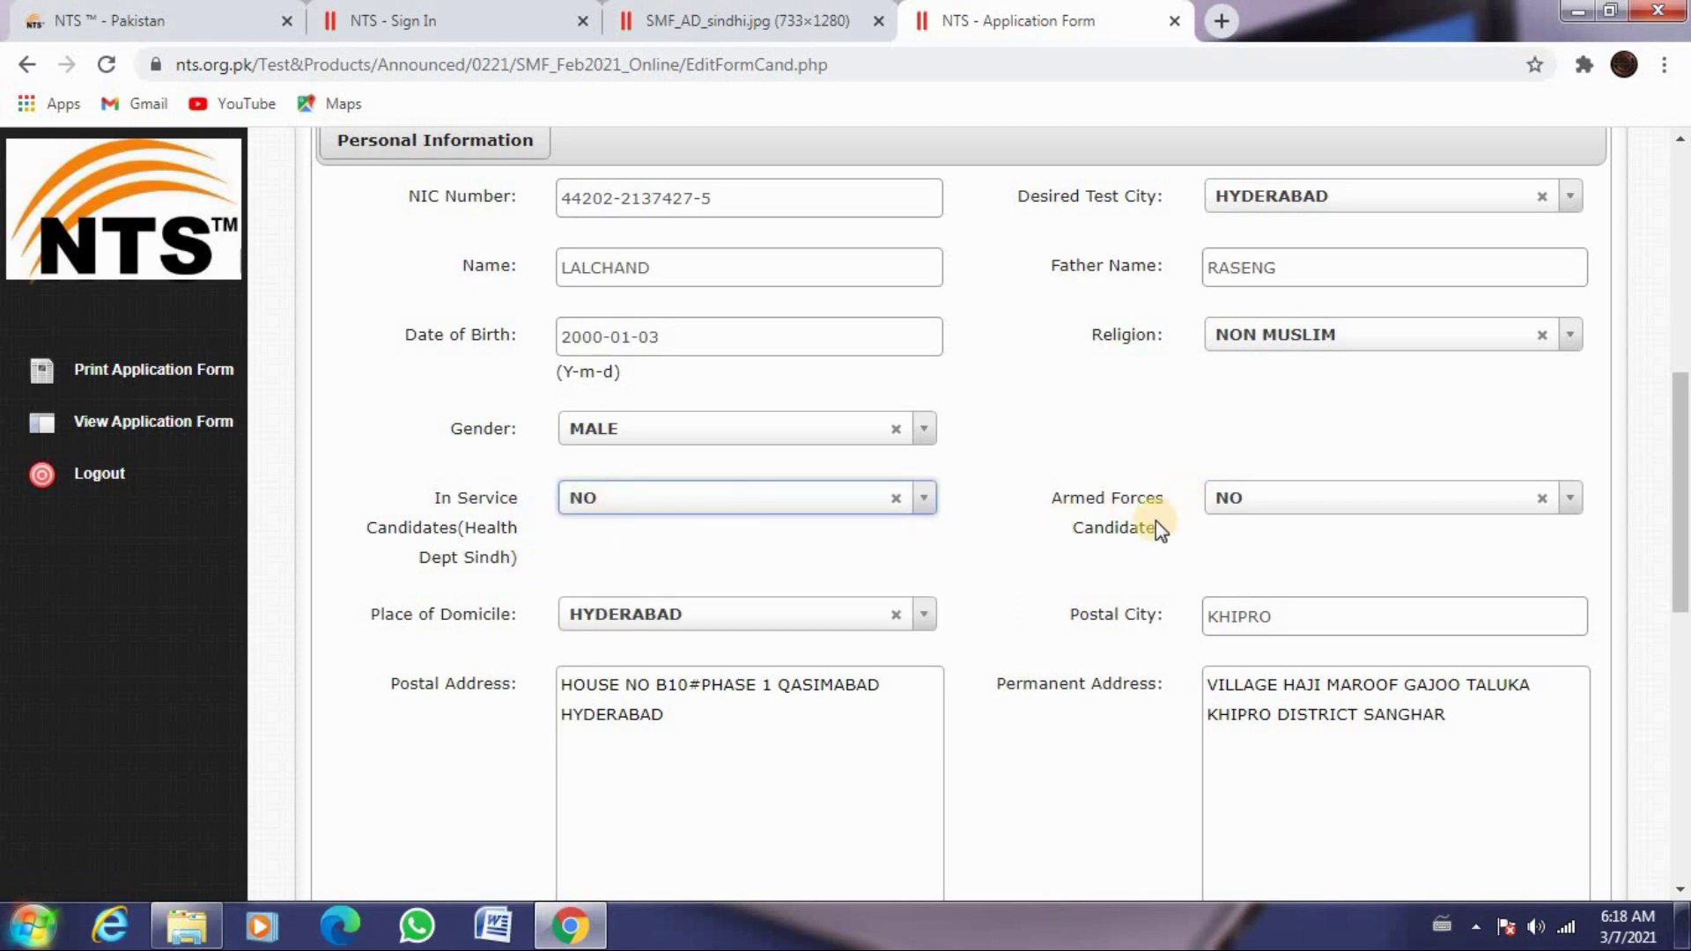
click(1282, 502)
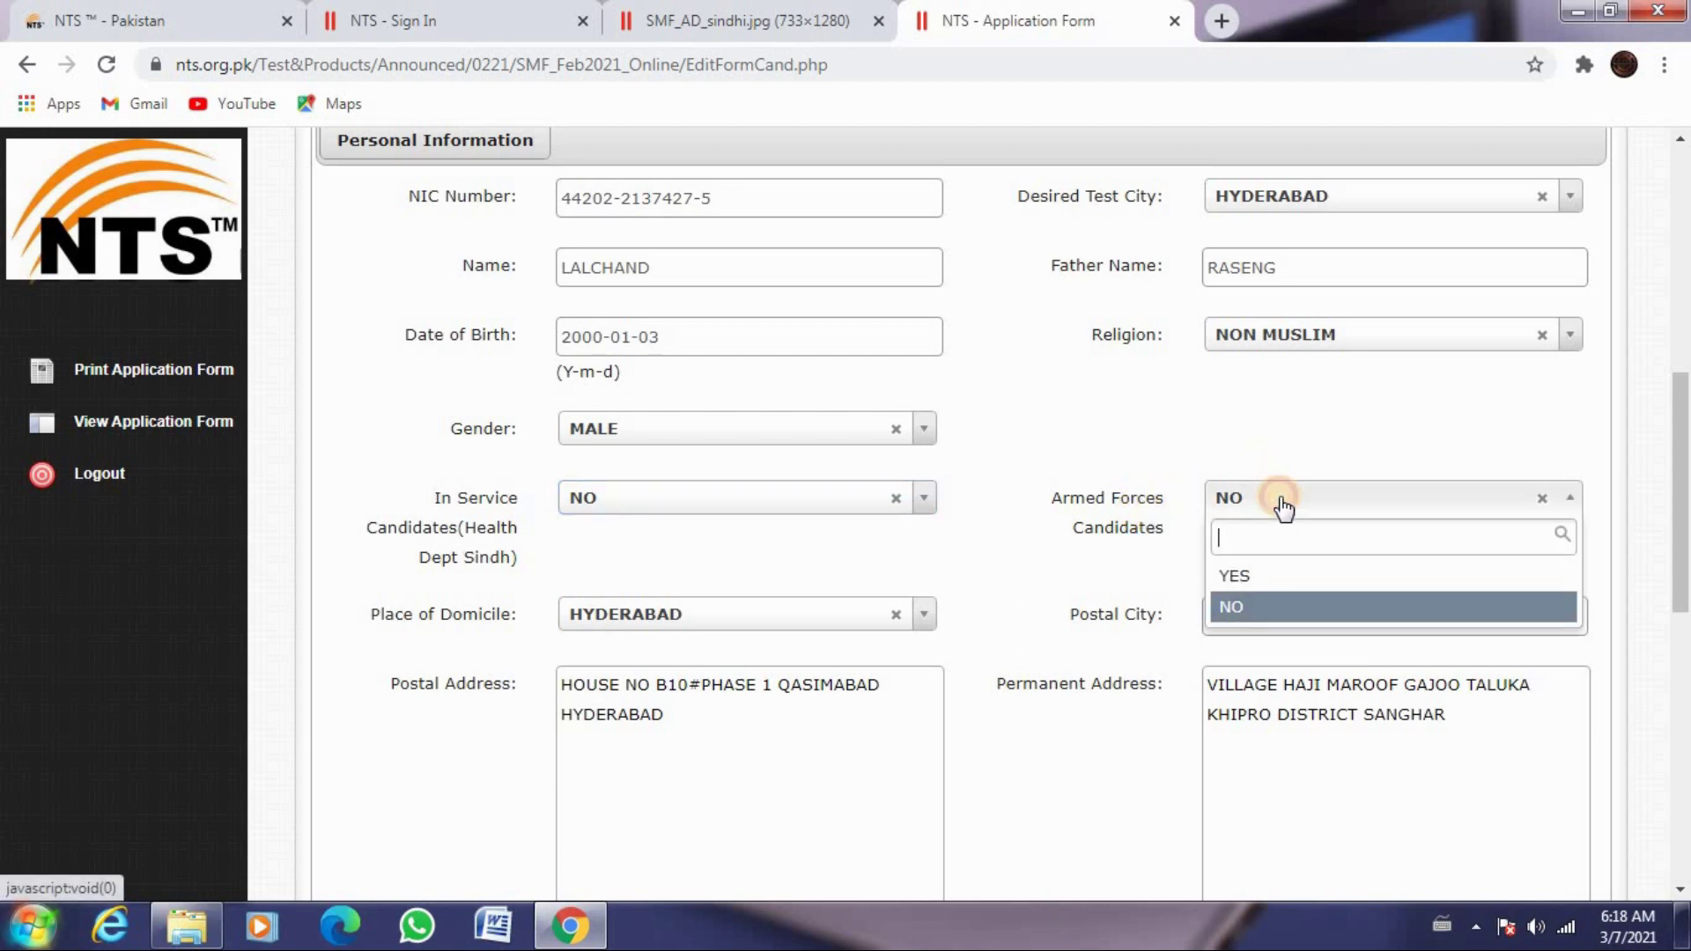
click(1226, 604)
Review the place of domicile, postal city, postal address and permanent address fields under Personal Information
click(1682, 546)
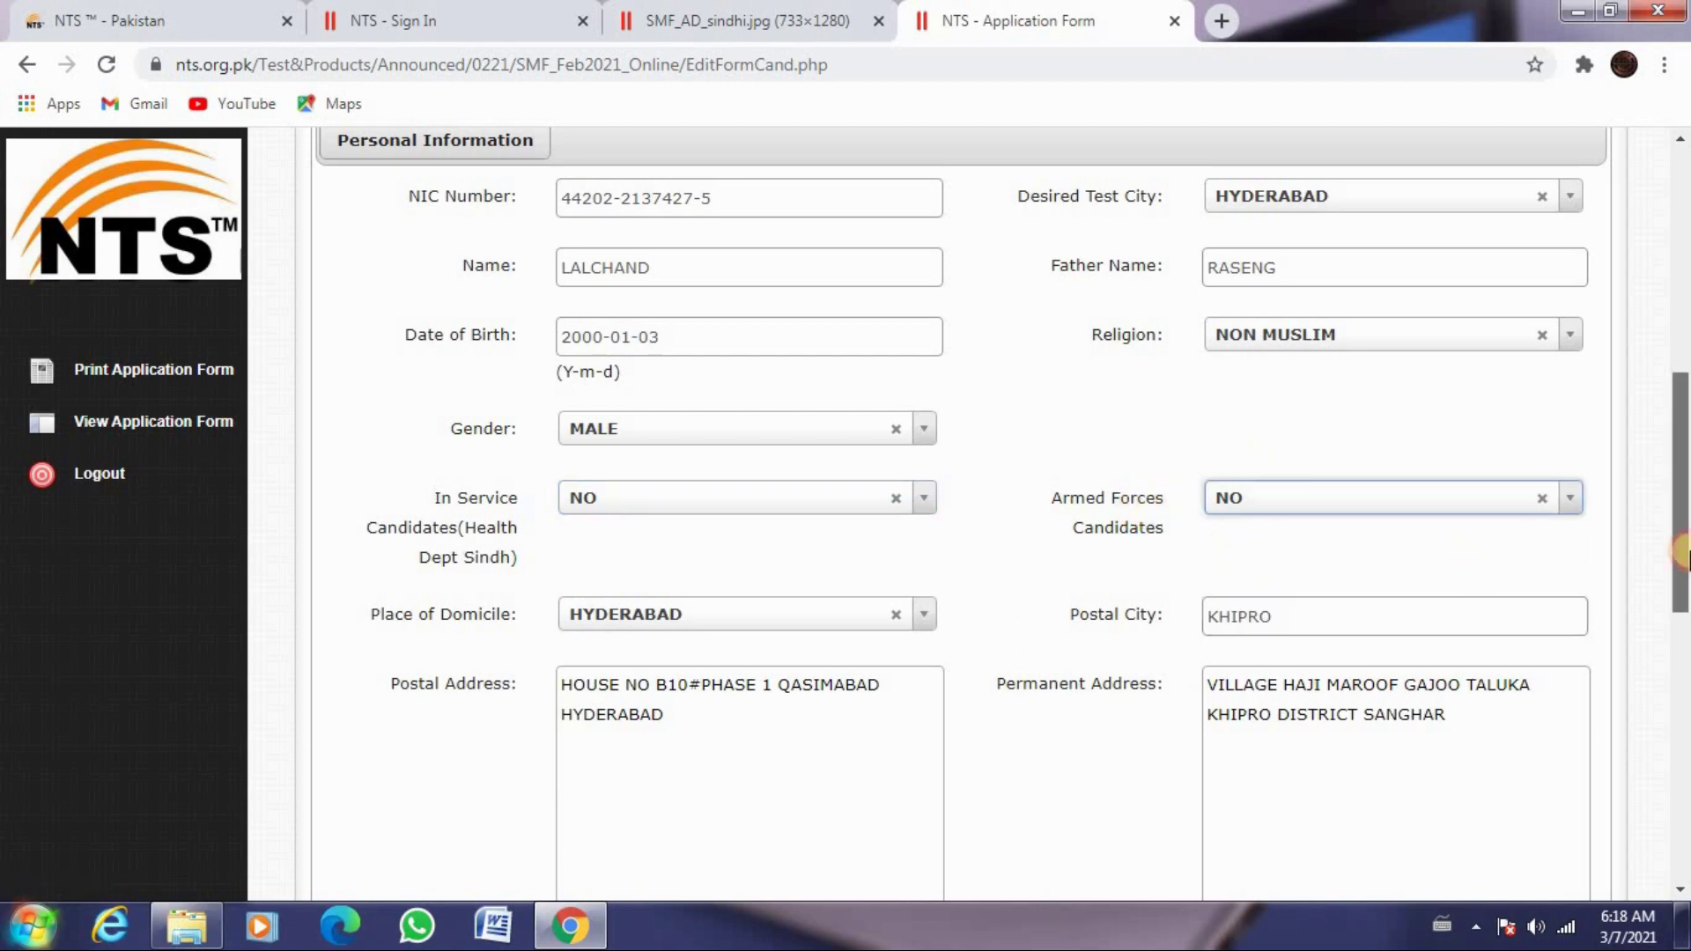
drag(1682, 546, 1682, 617)
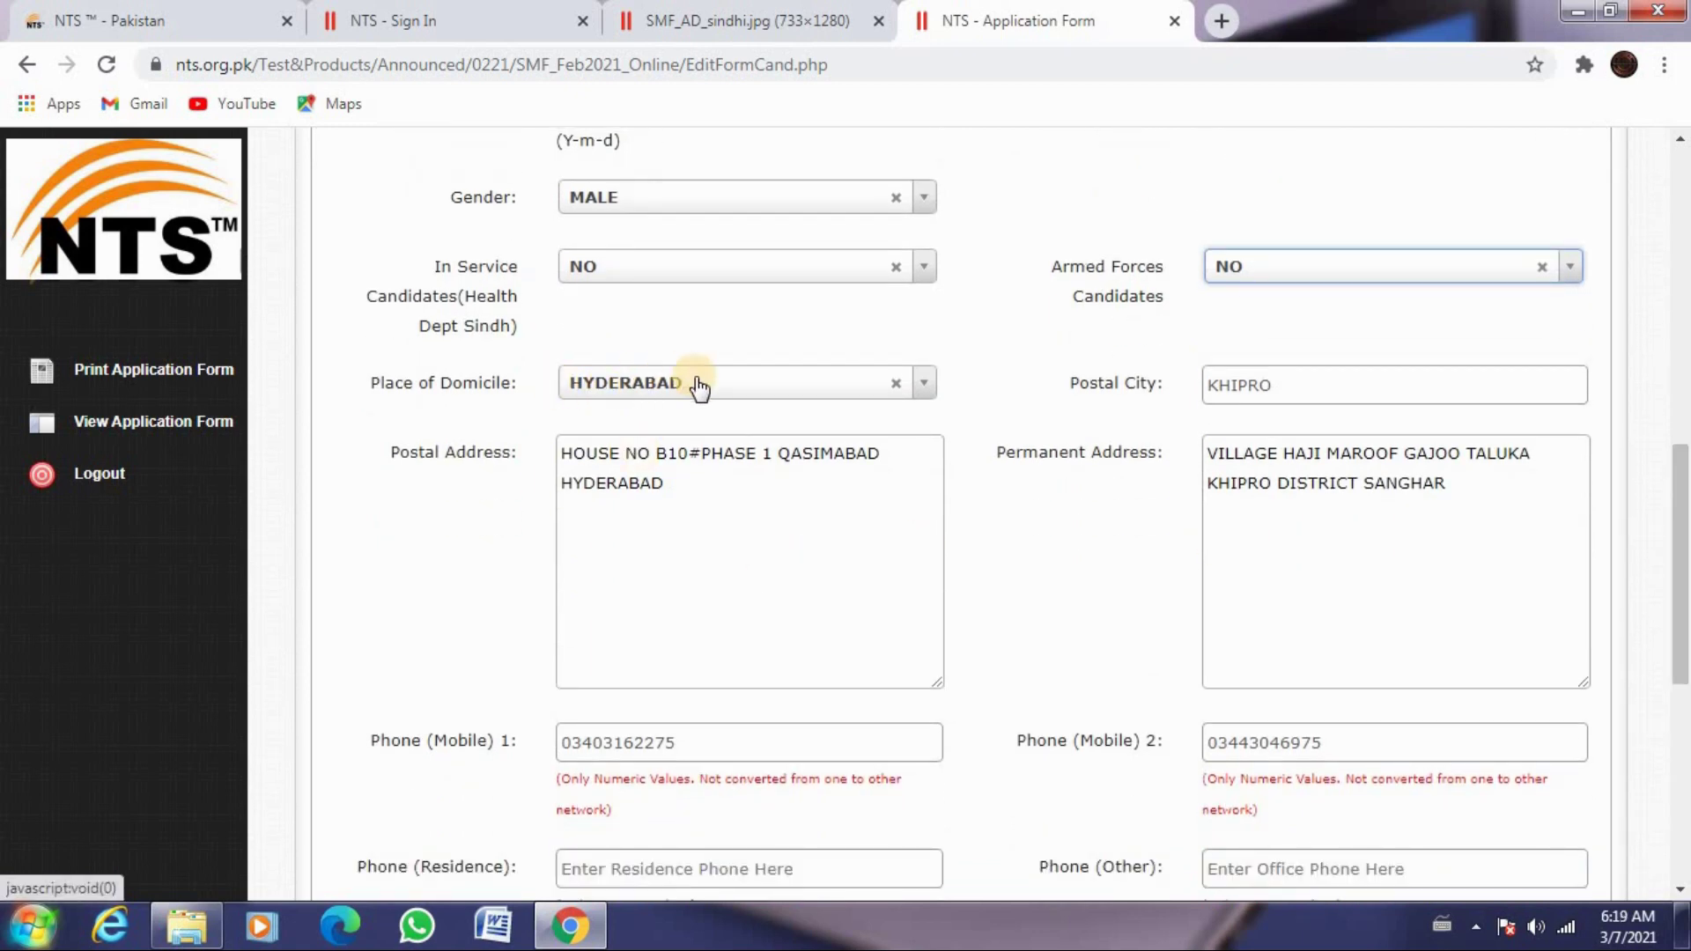
click(1295, 382)
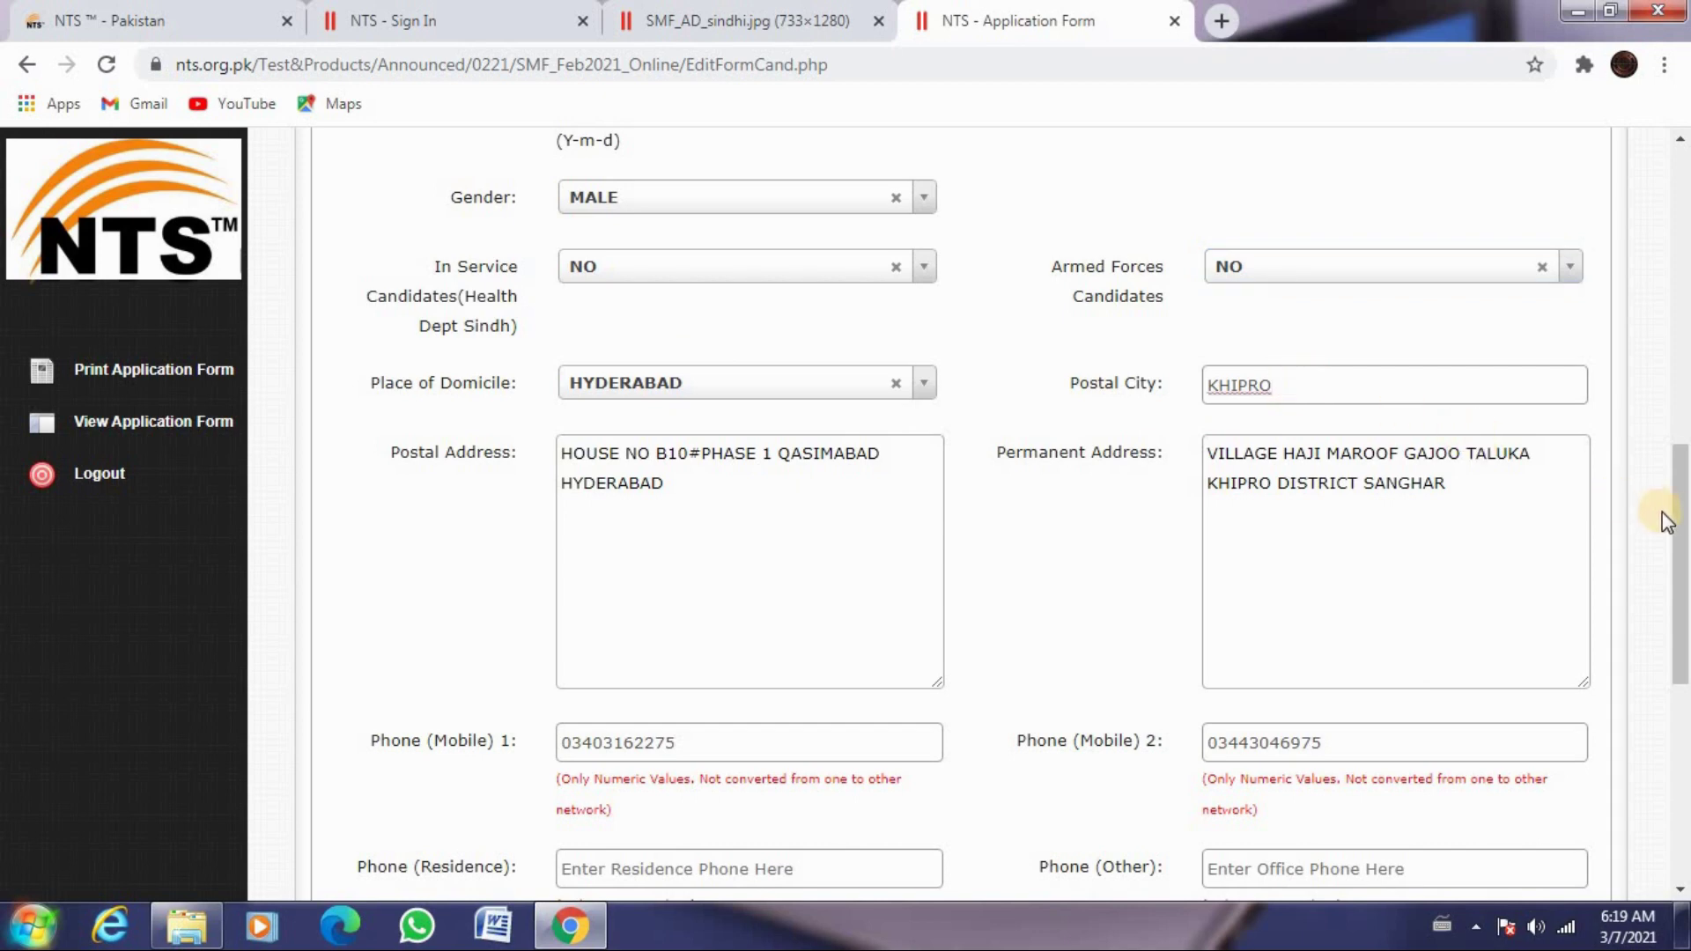
drag(1683, 517, 1684, 556)
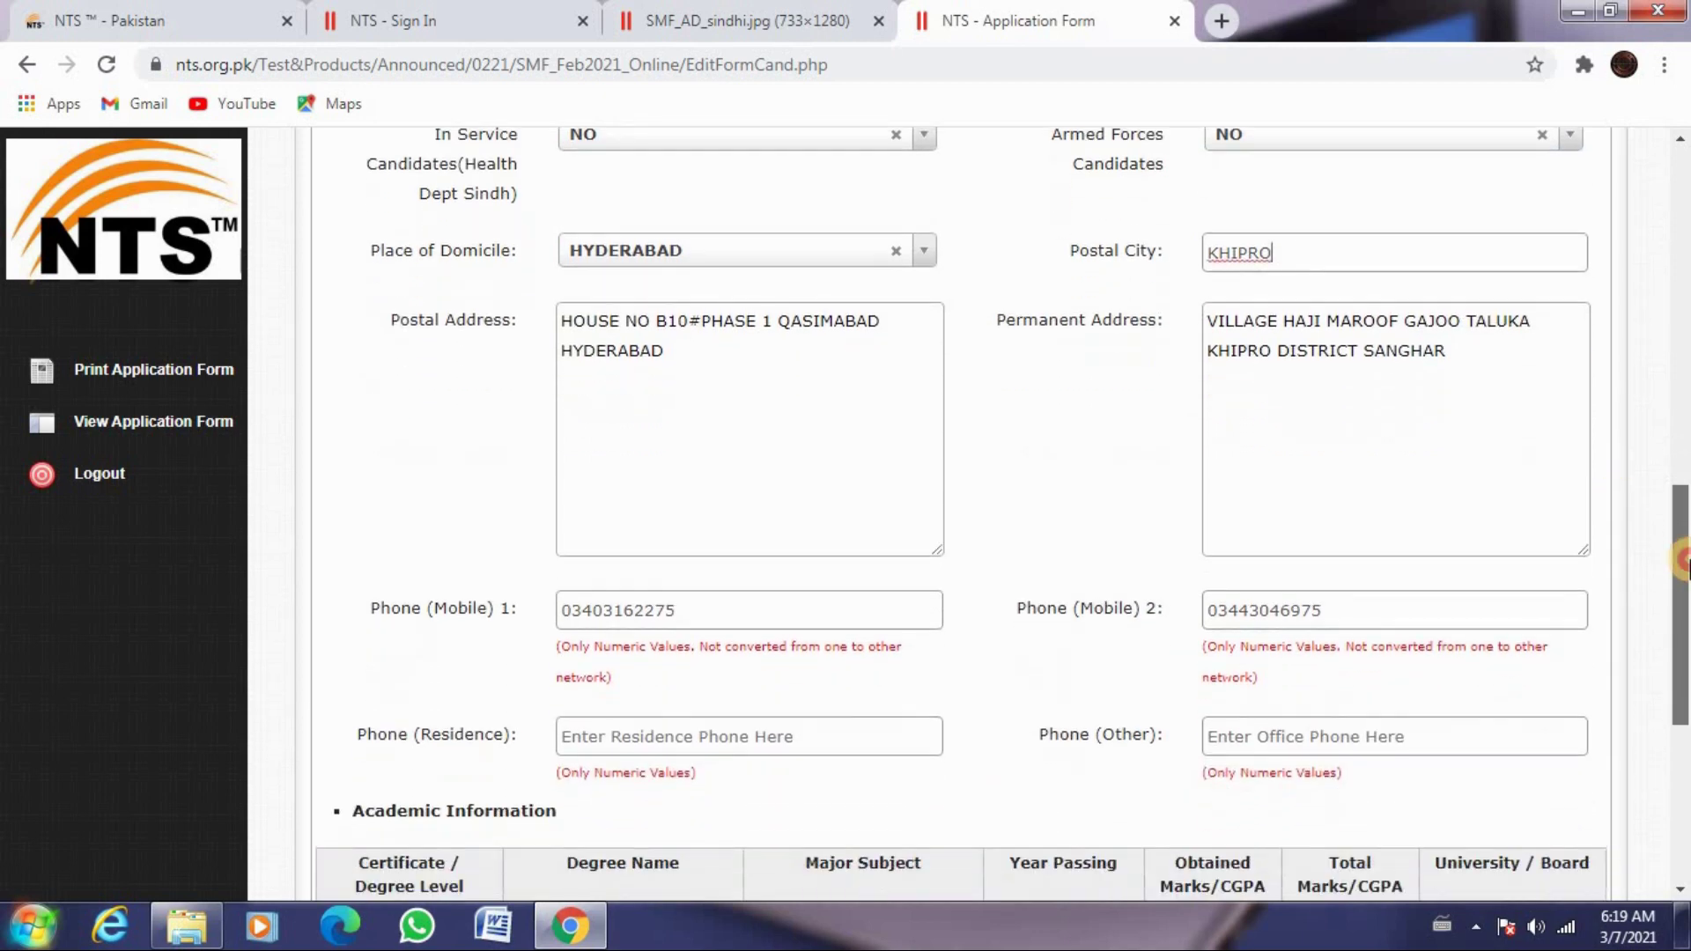
scroll(1287, 393, down, 2)
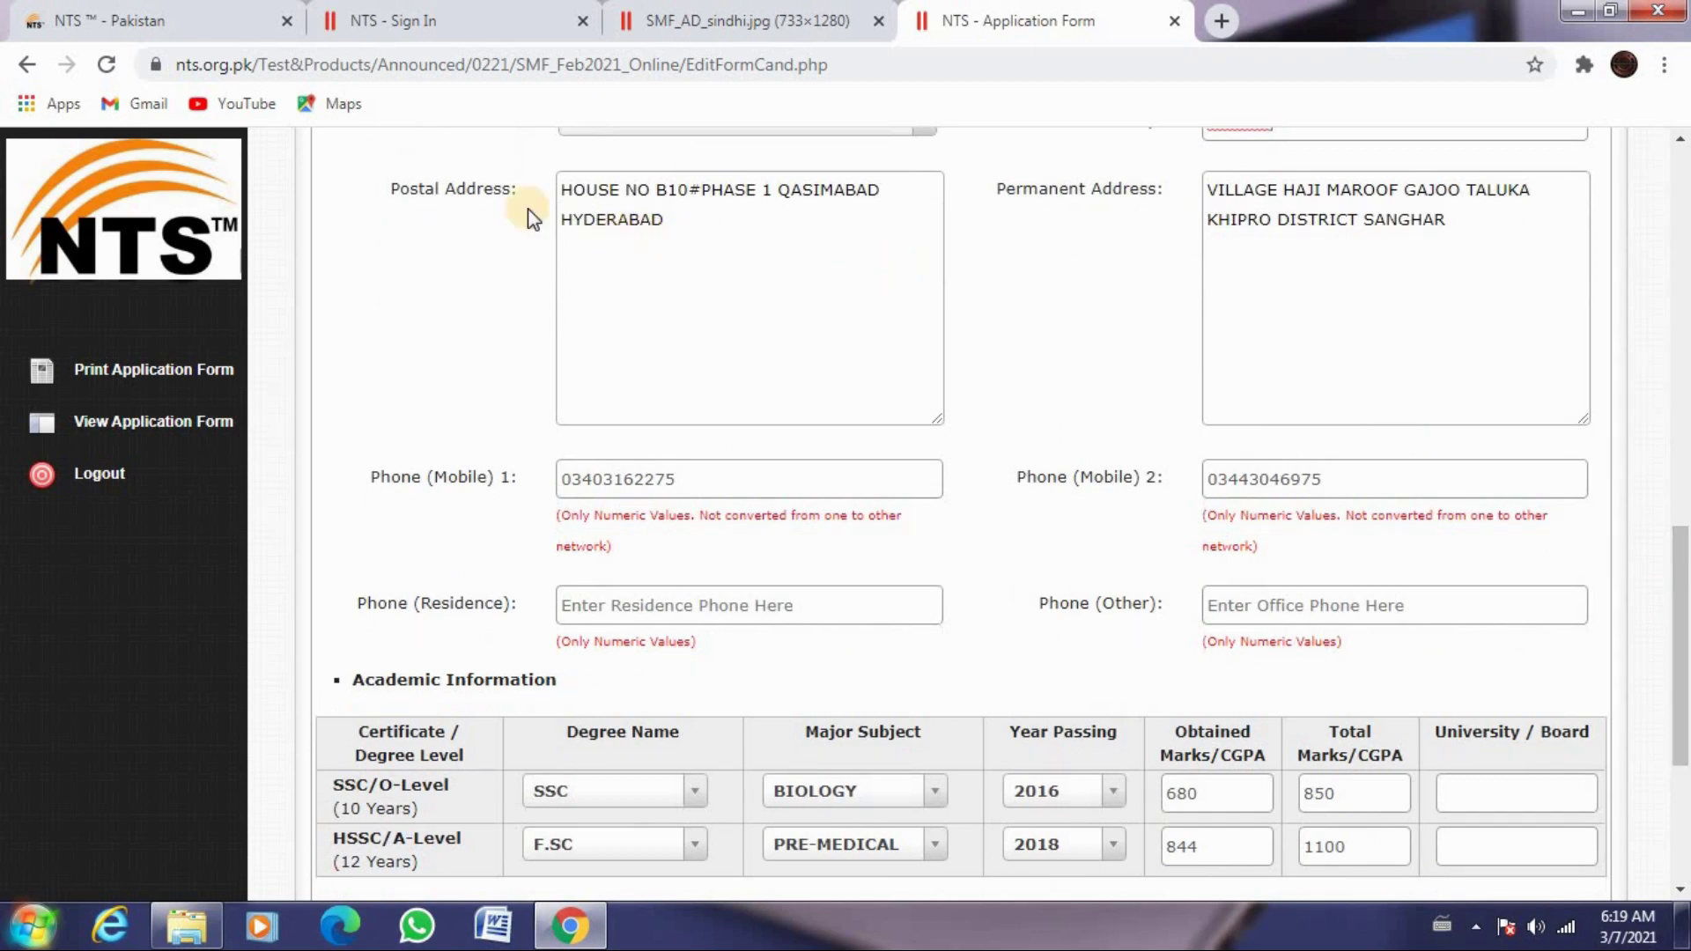
click(692, 216)
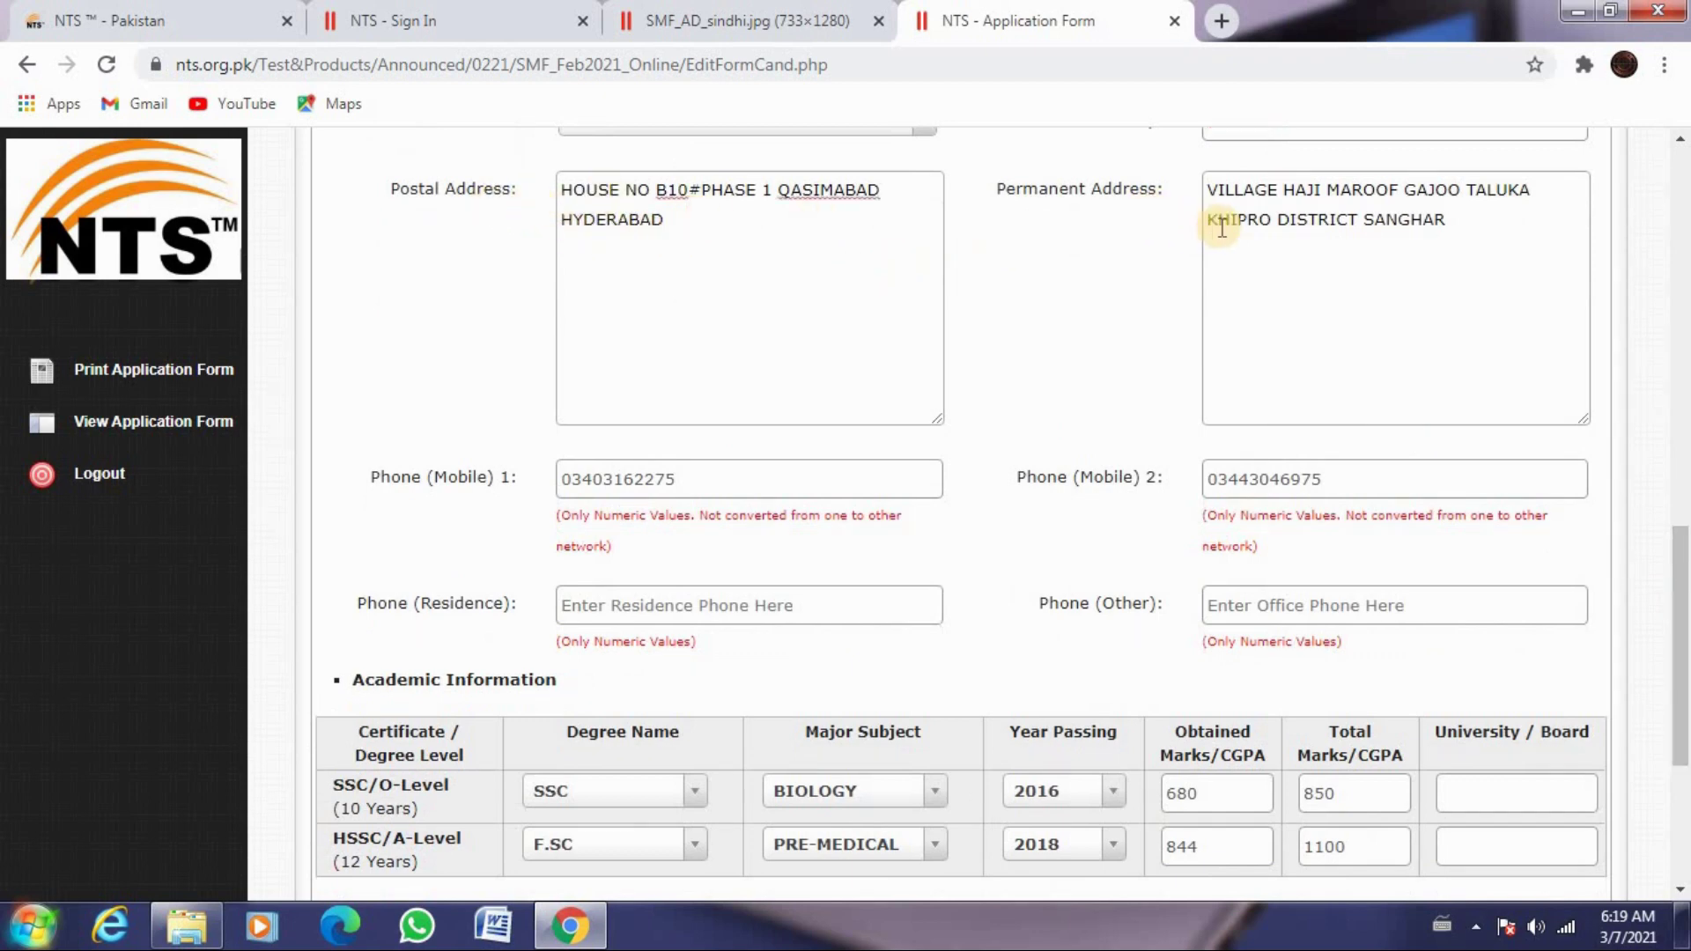
click(1299, 248)
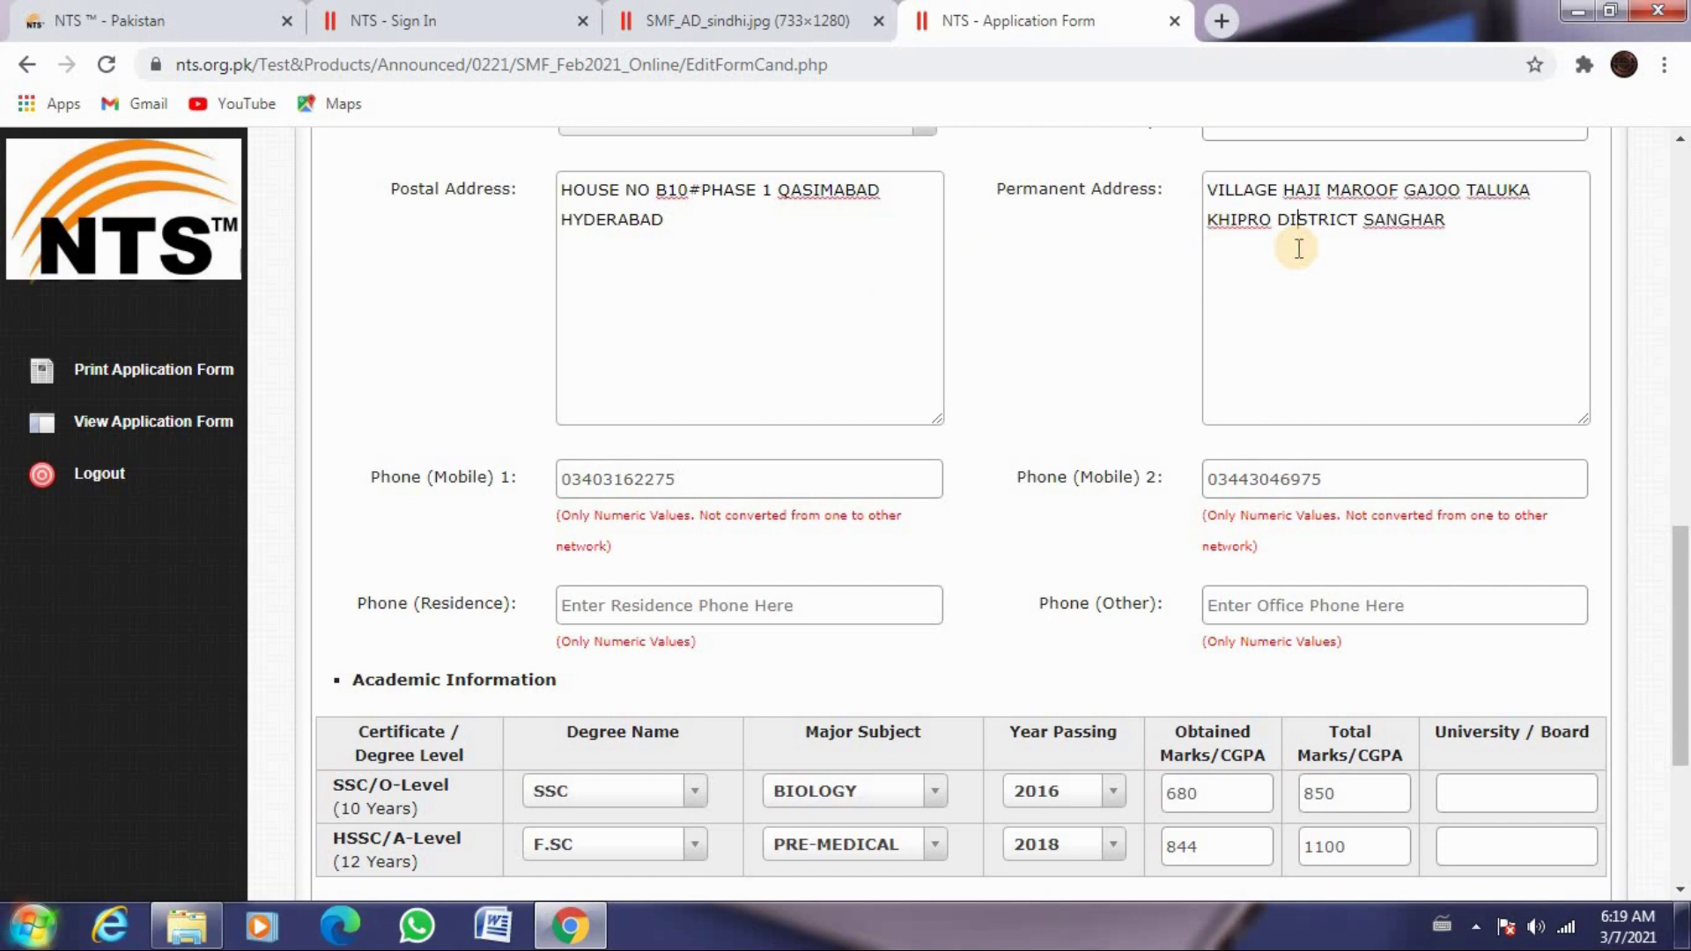
Check the mobile, residence and other phone number fields of the application form
click(1681, 597)
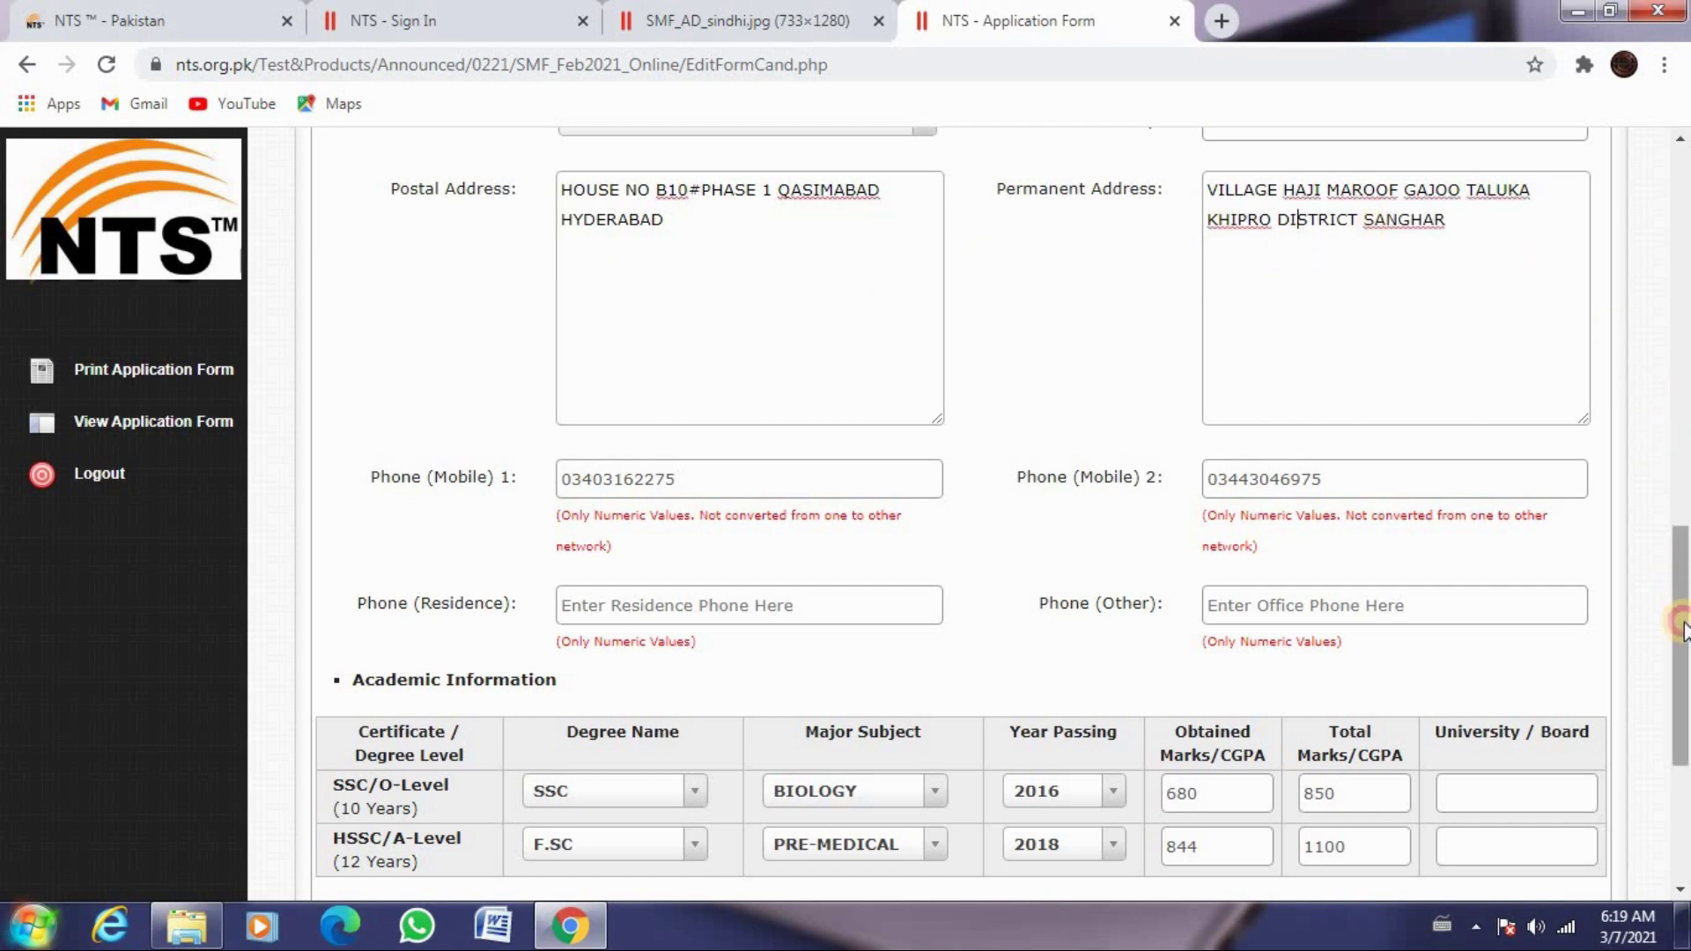
drag(1680, 597, 1680, 650)
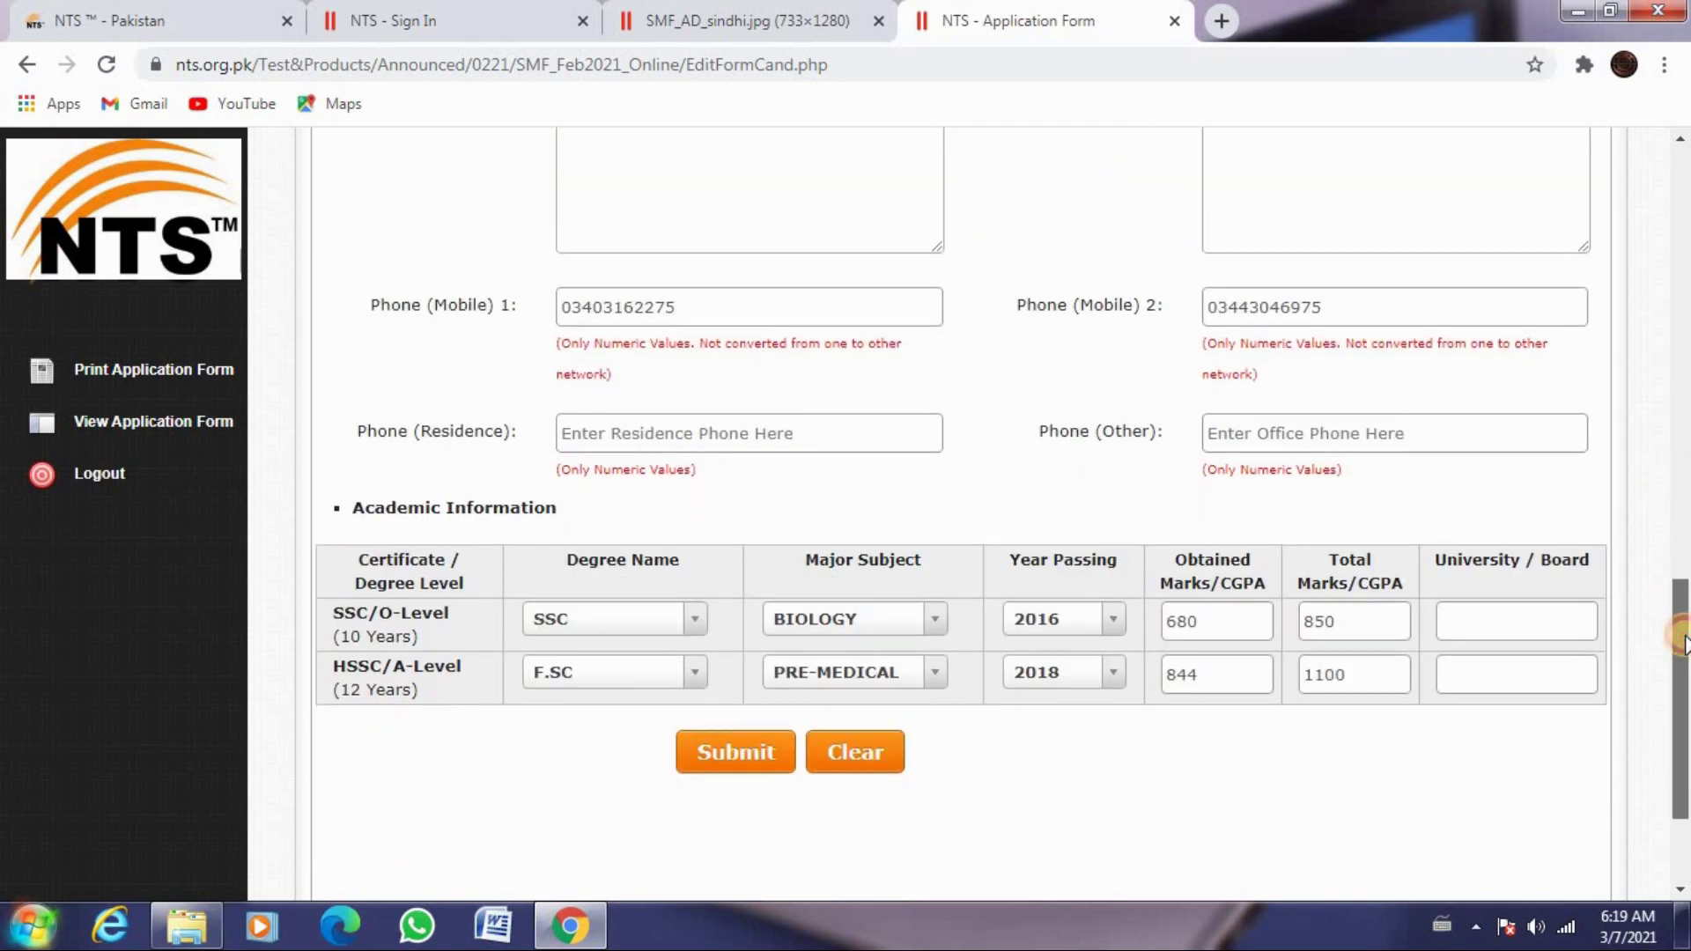
click(723, 310)
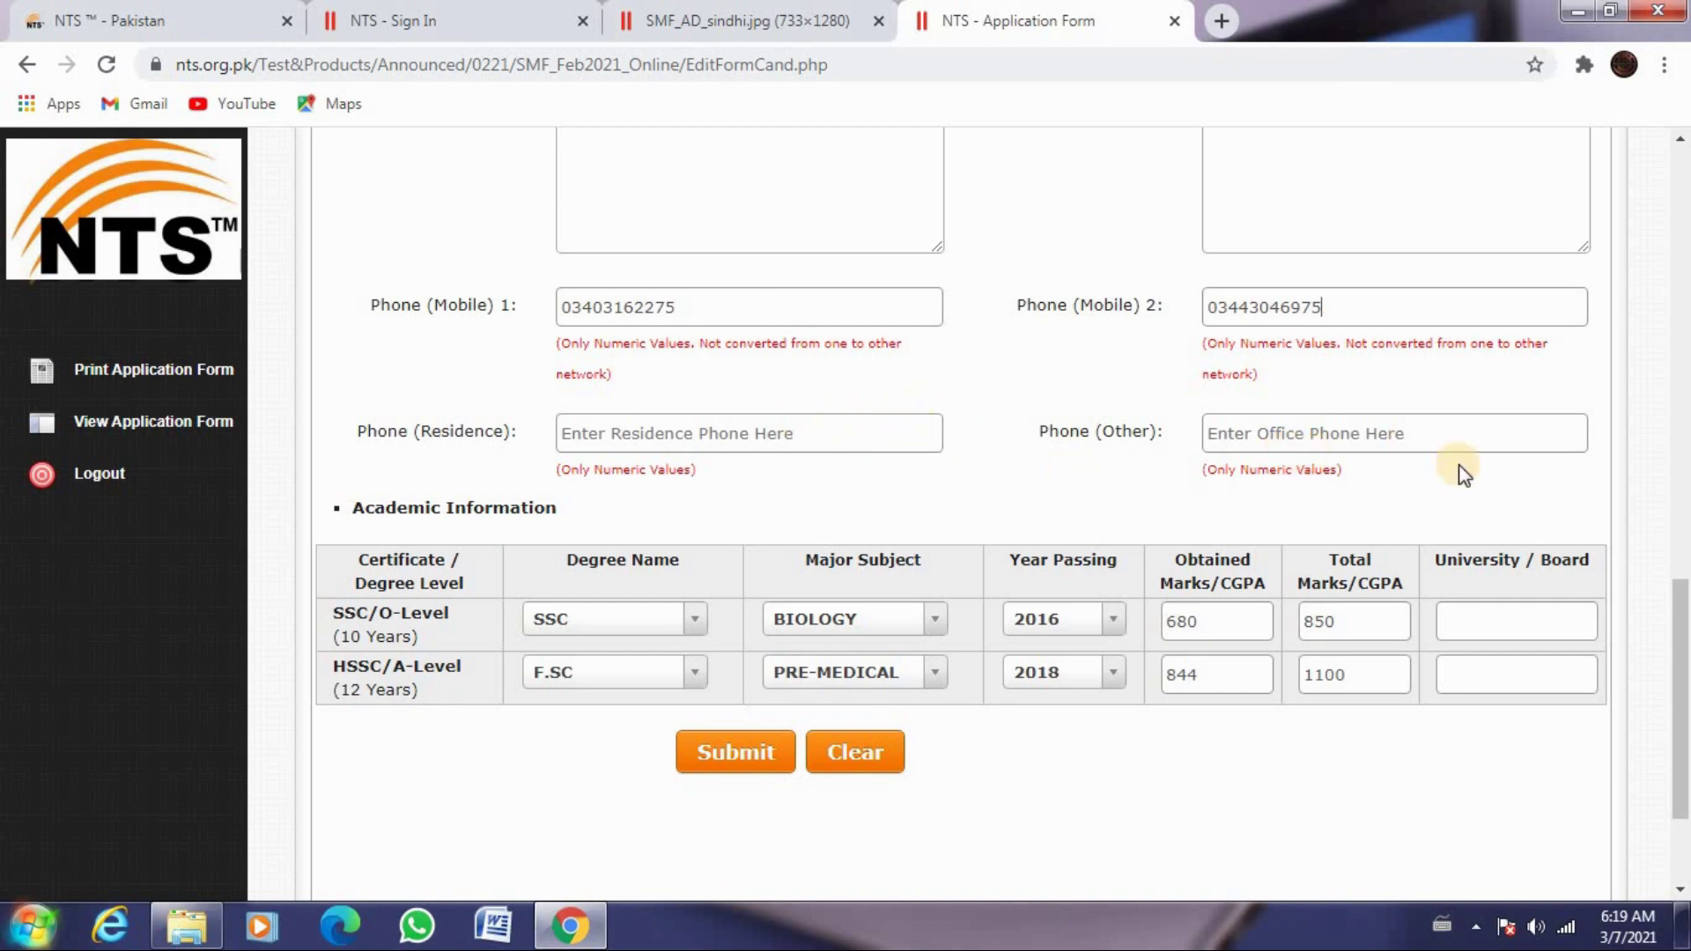
Keep SSC as the degree name in the SSC/O-Level row and check its marks and University / Board fields
scroll(1680, 652, down, 2)
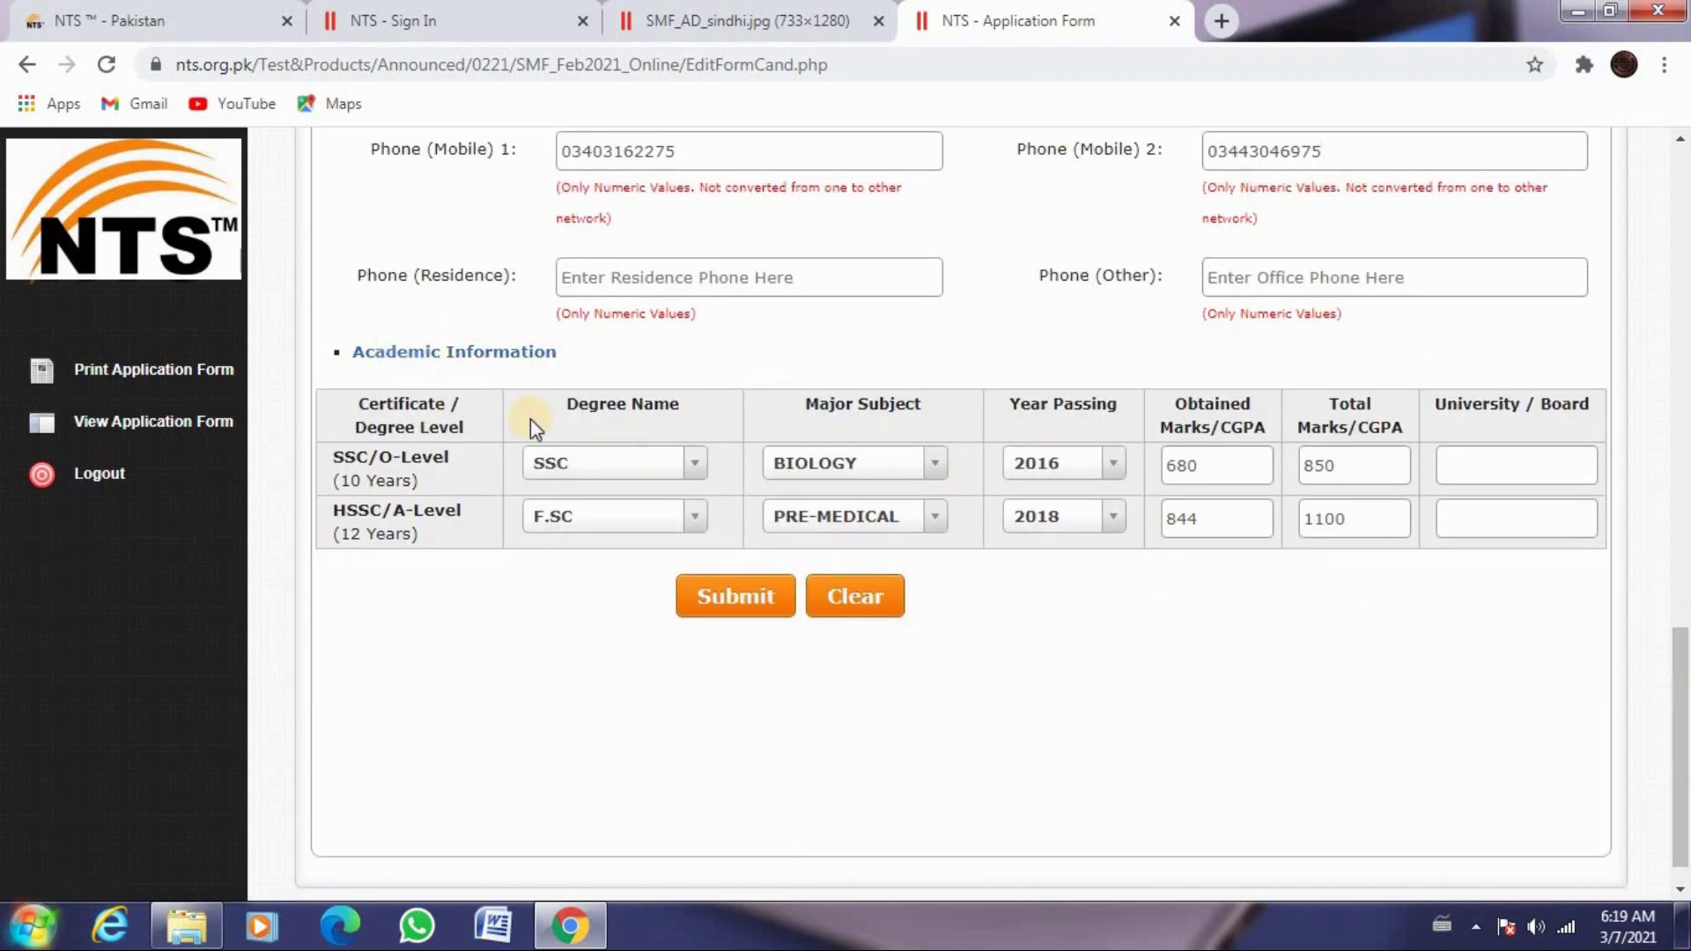
click(656, 469)
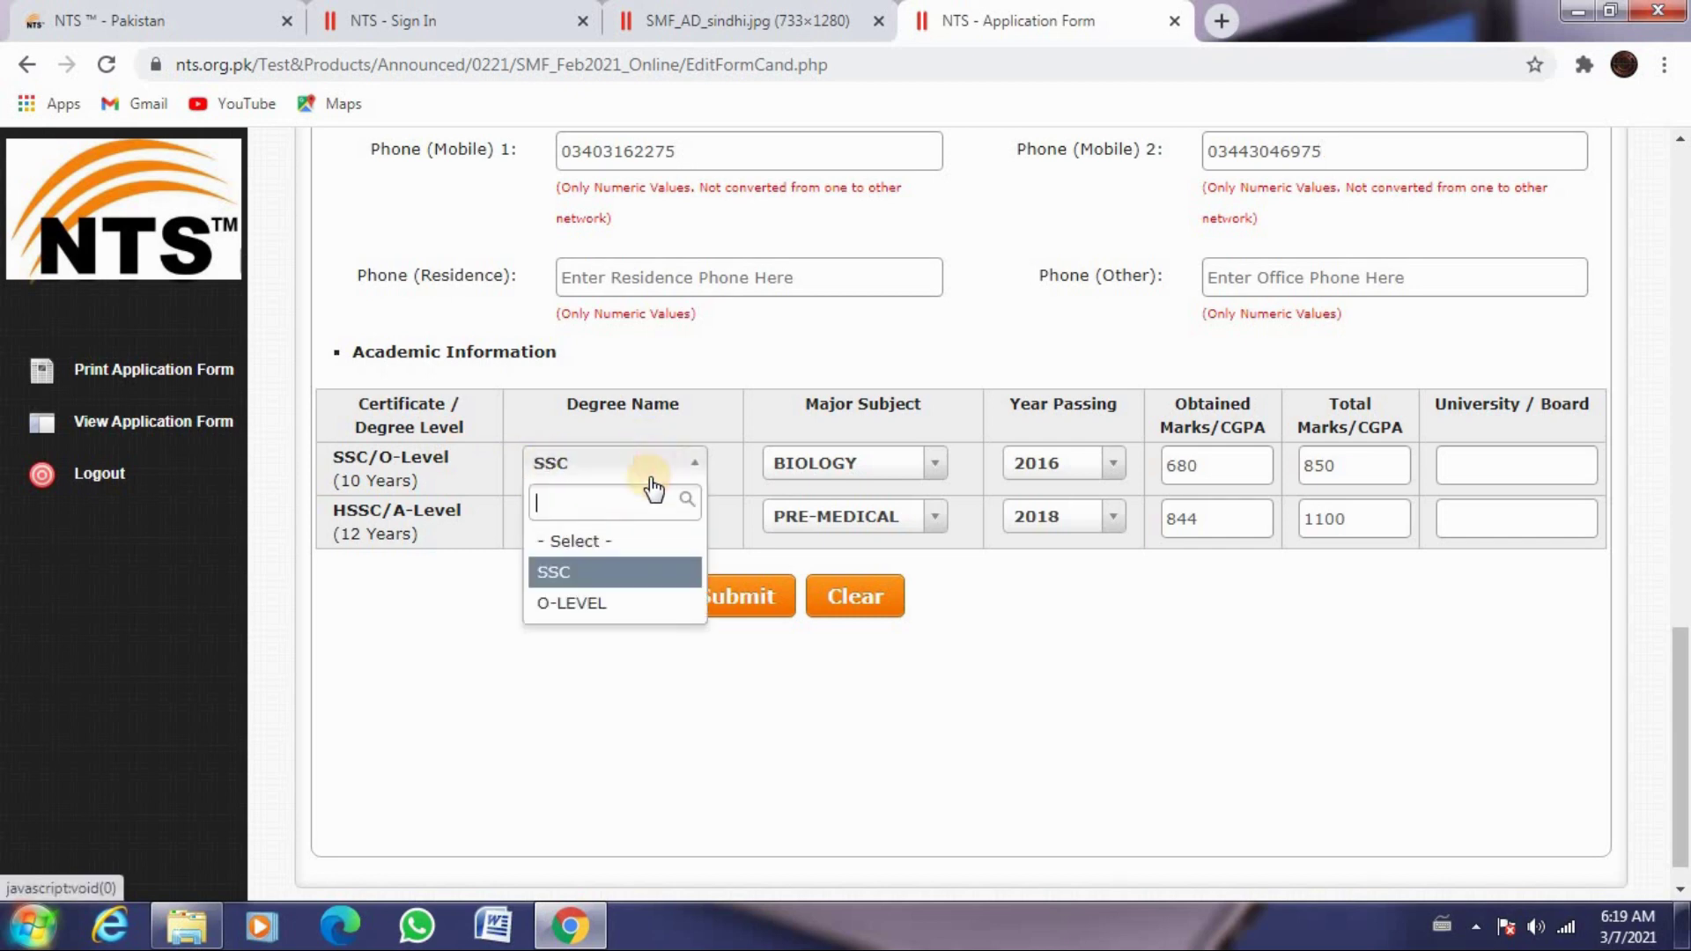
click(612, 570)
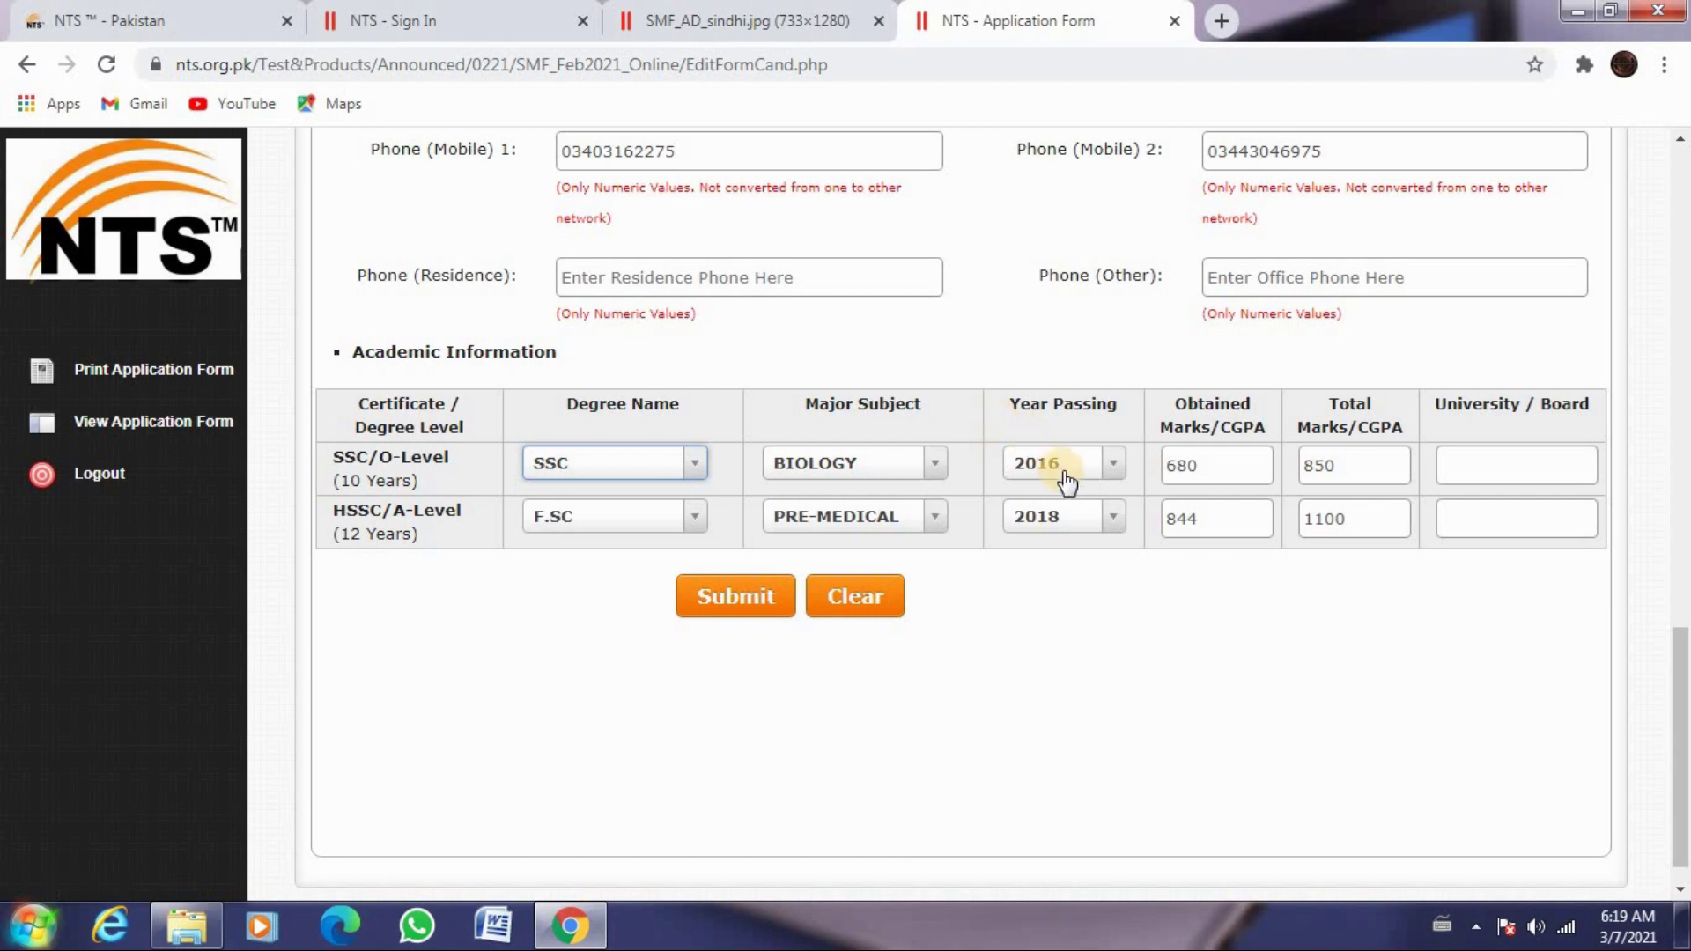
click(1216, 440)
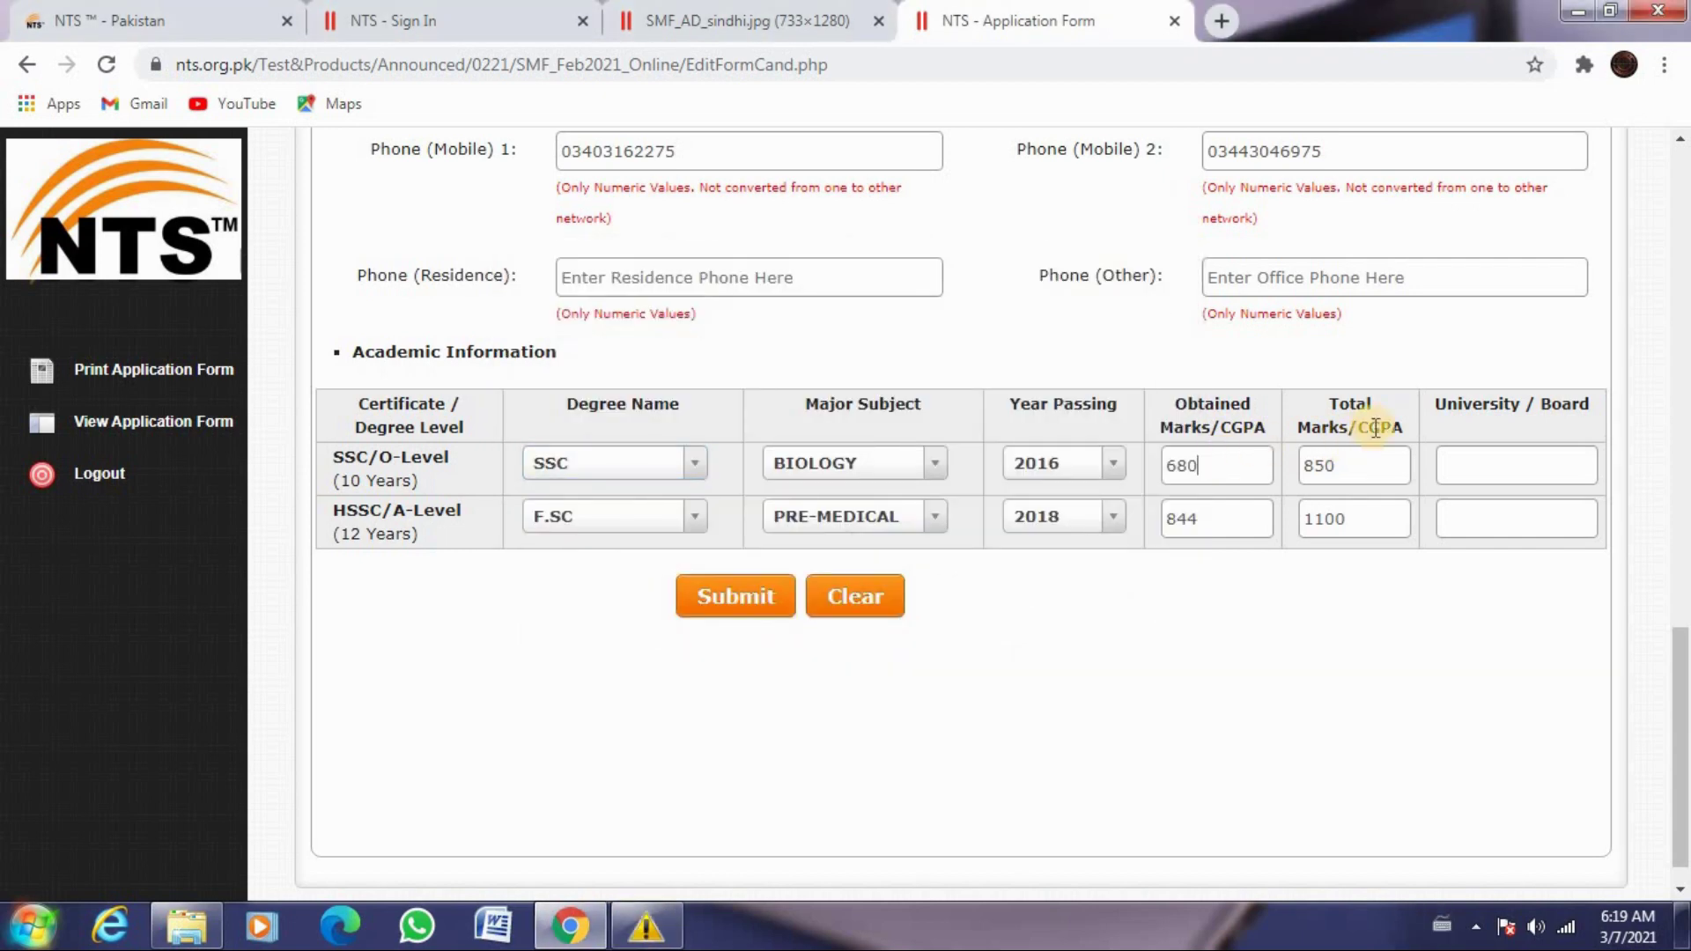
click(1353, 467)
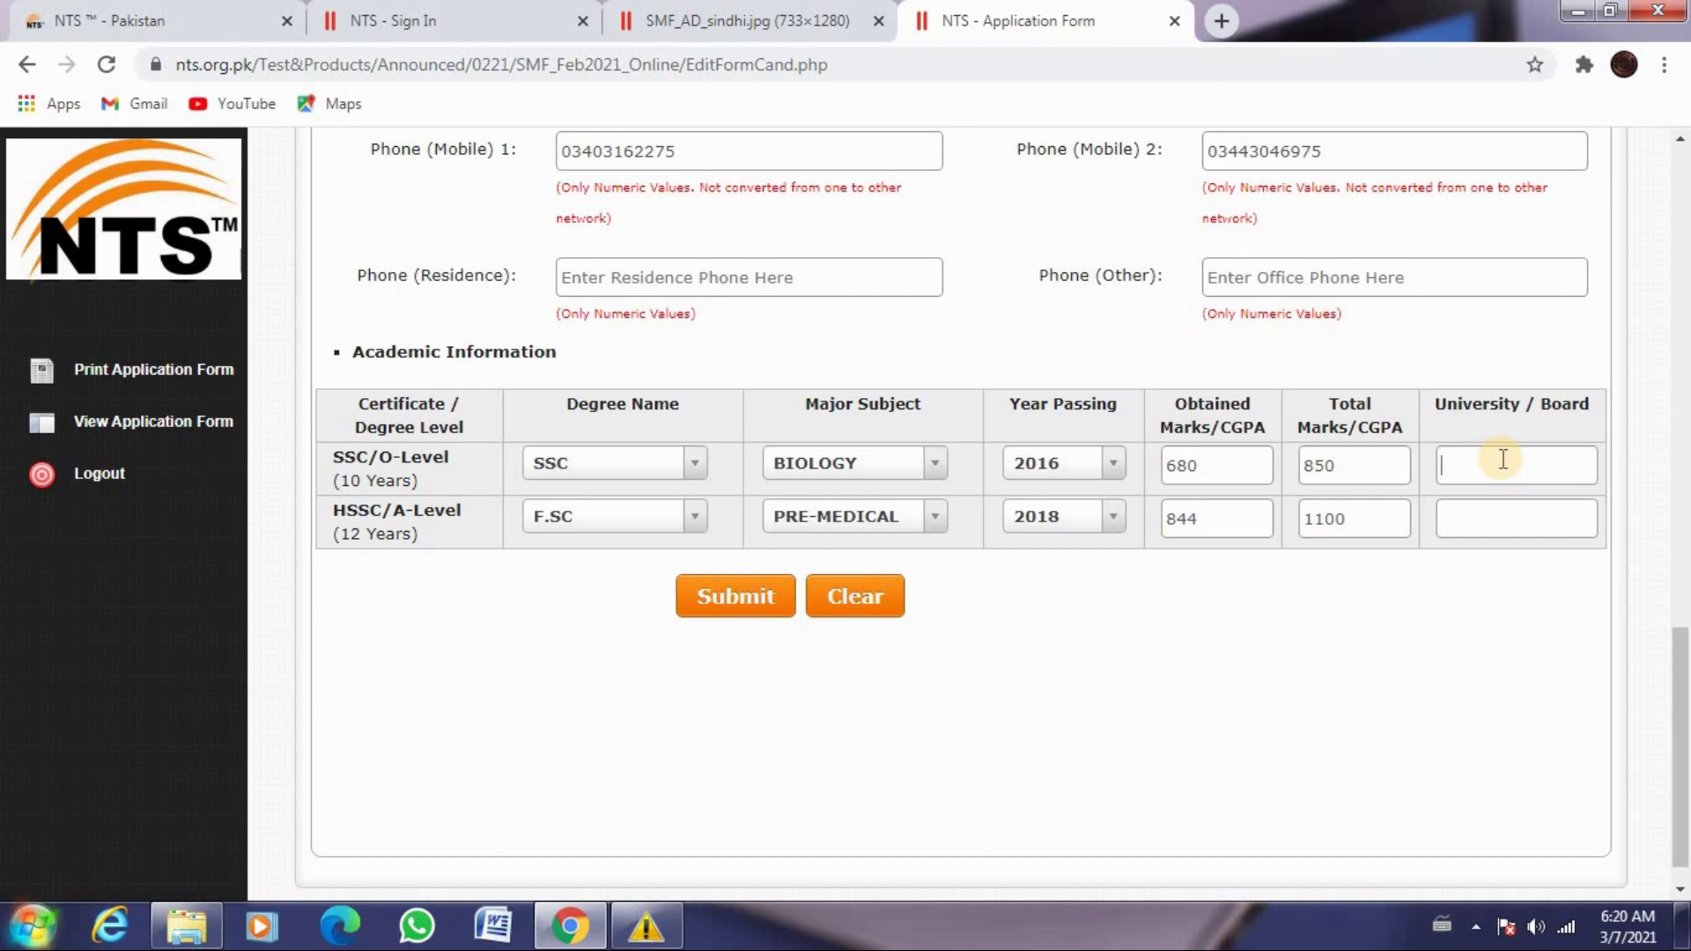
Review the HSSC/A-Level row under Academic Information, keeping F.SC and PRE-MEDICAL and checking the year and marks fields
click(593, 519)
click(593, 527)
click(829, 520)
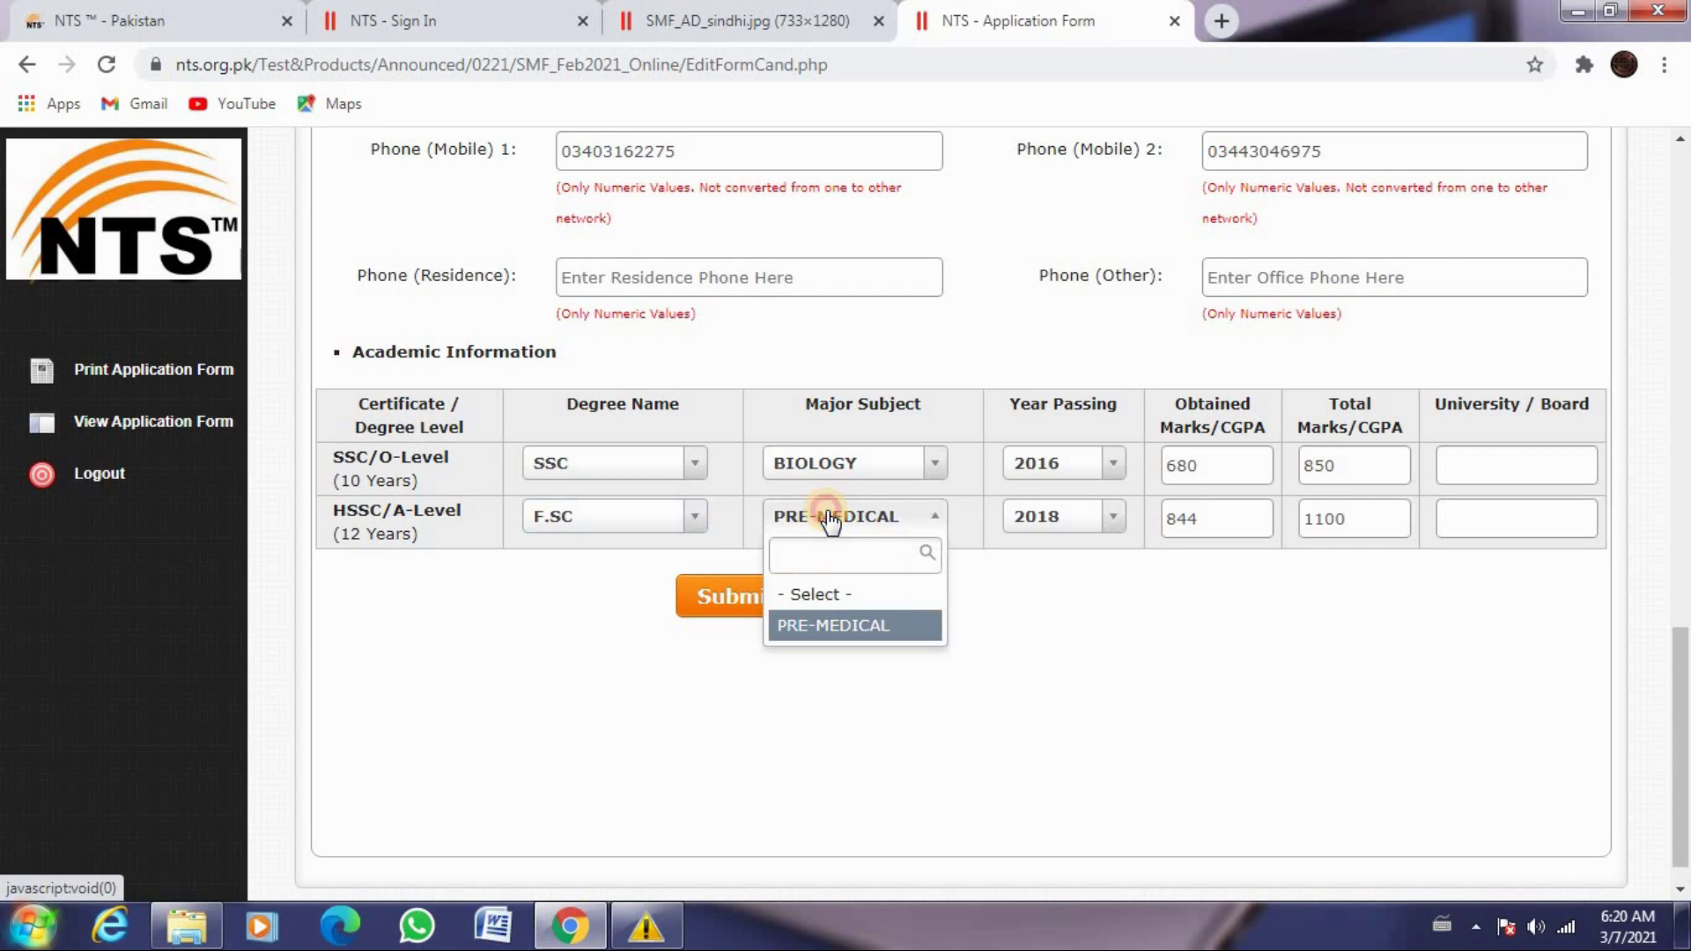
click(829, 520)
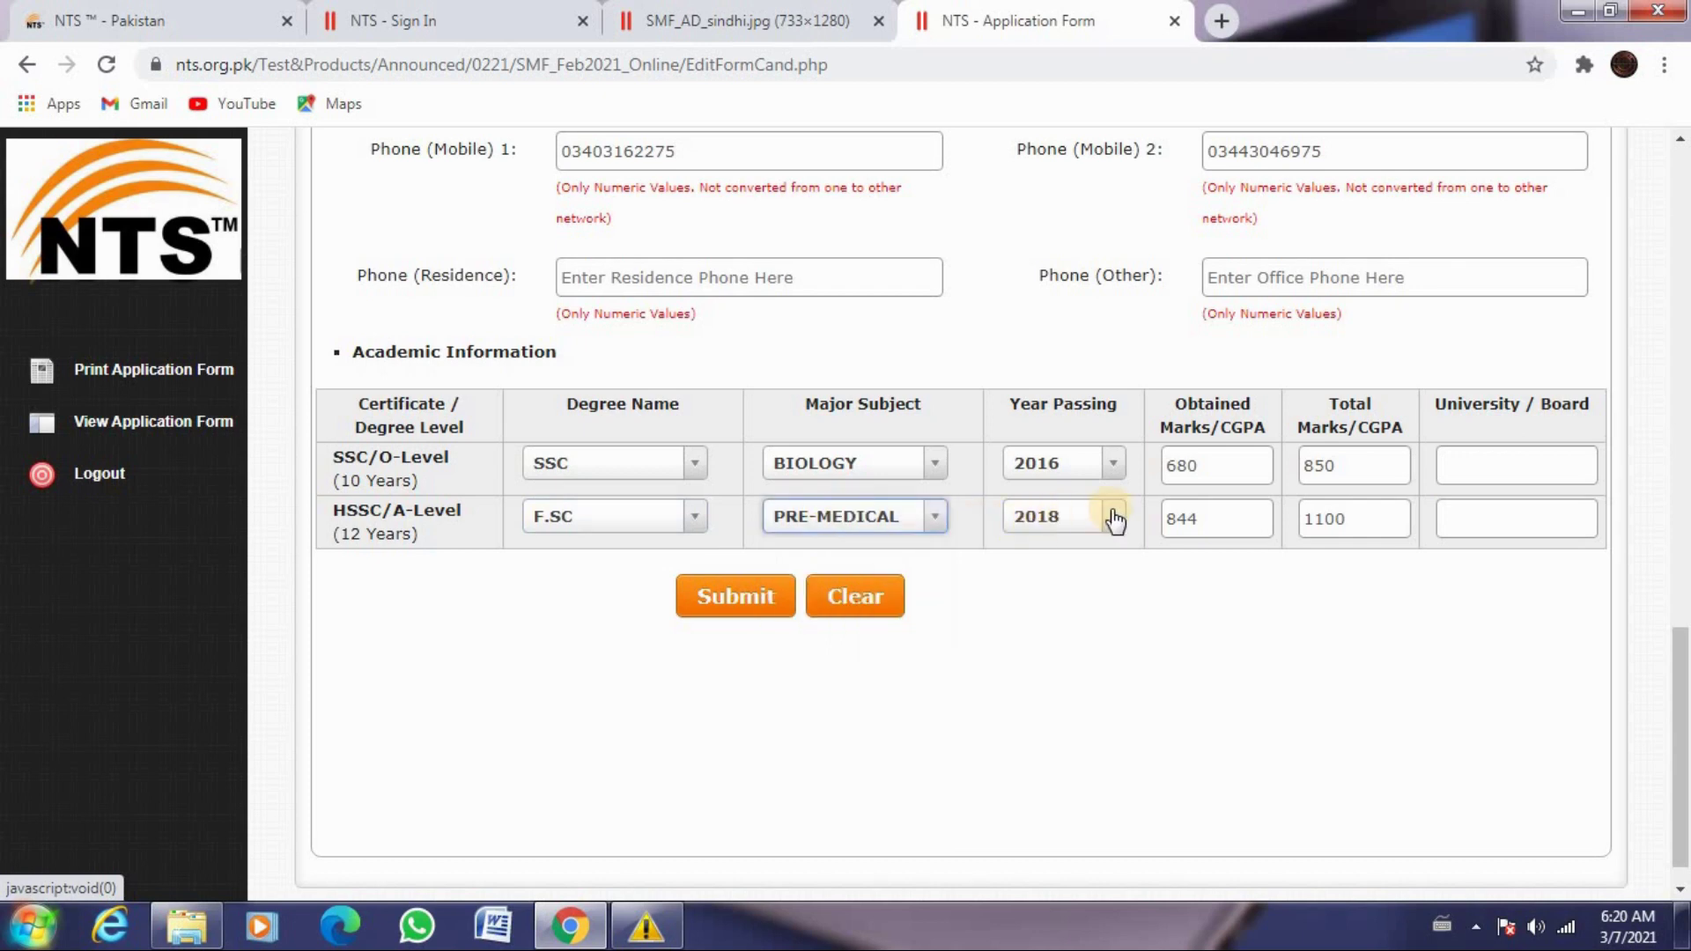
click(1204, 531)
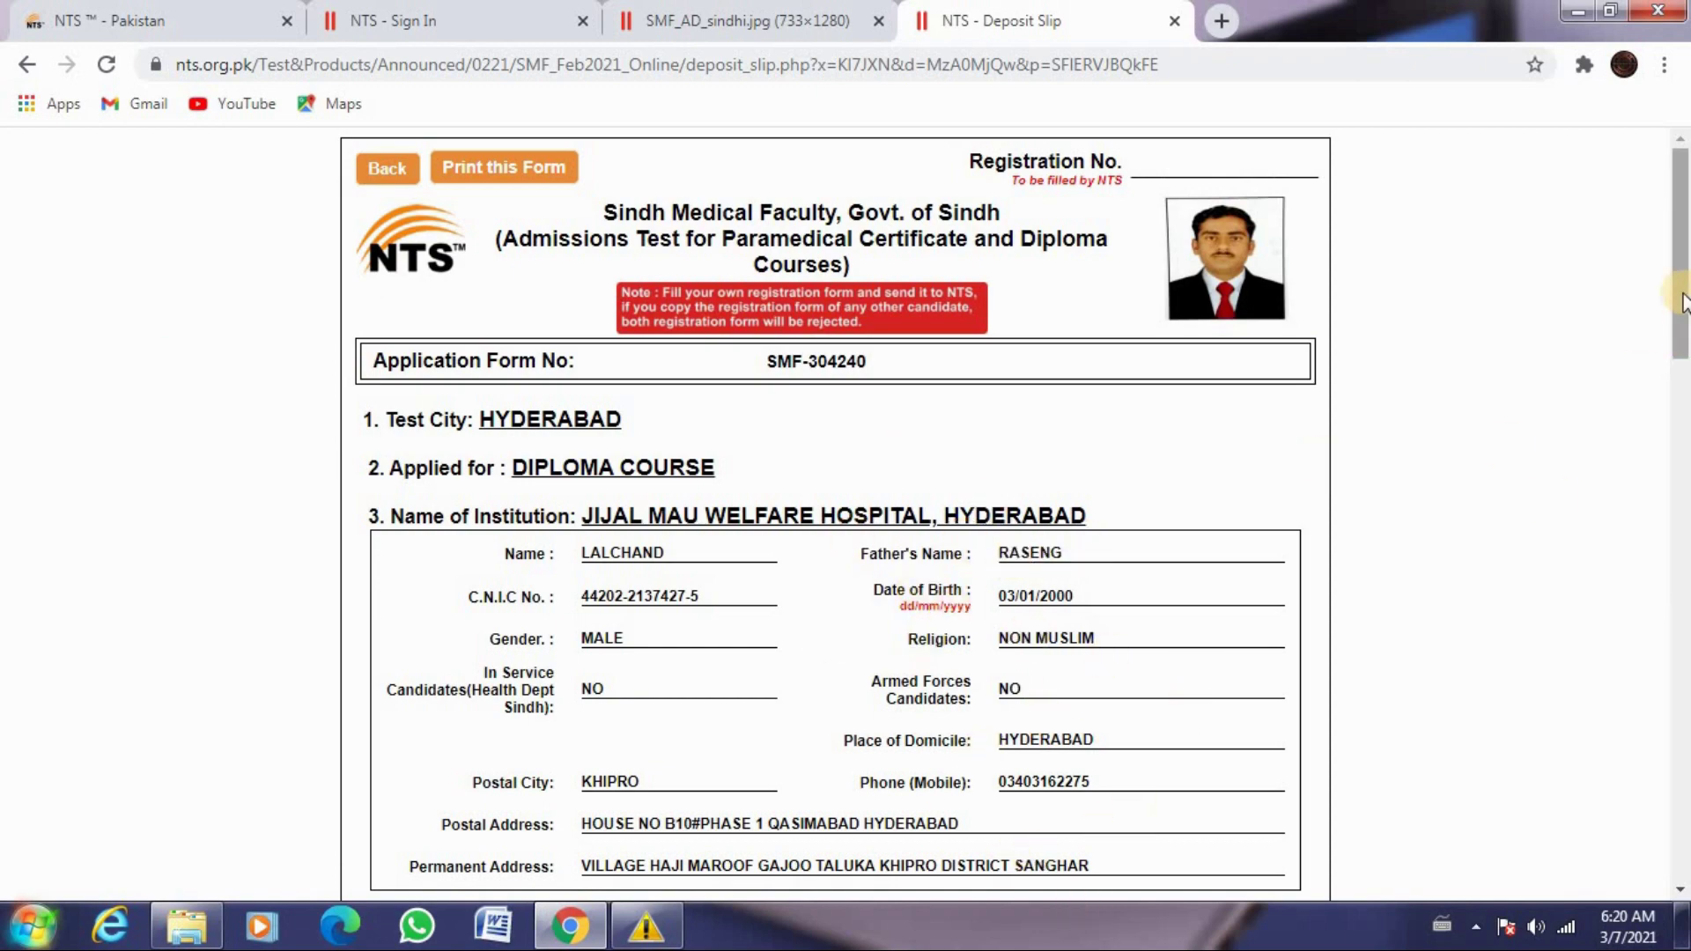
Look through the printable application form and highlight the Send Application Form mailing address
drag(1683, 374, 1122, 25)
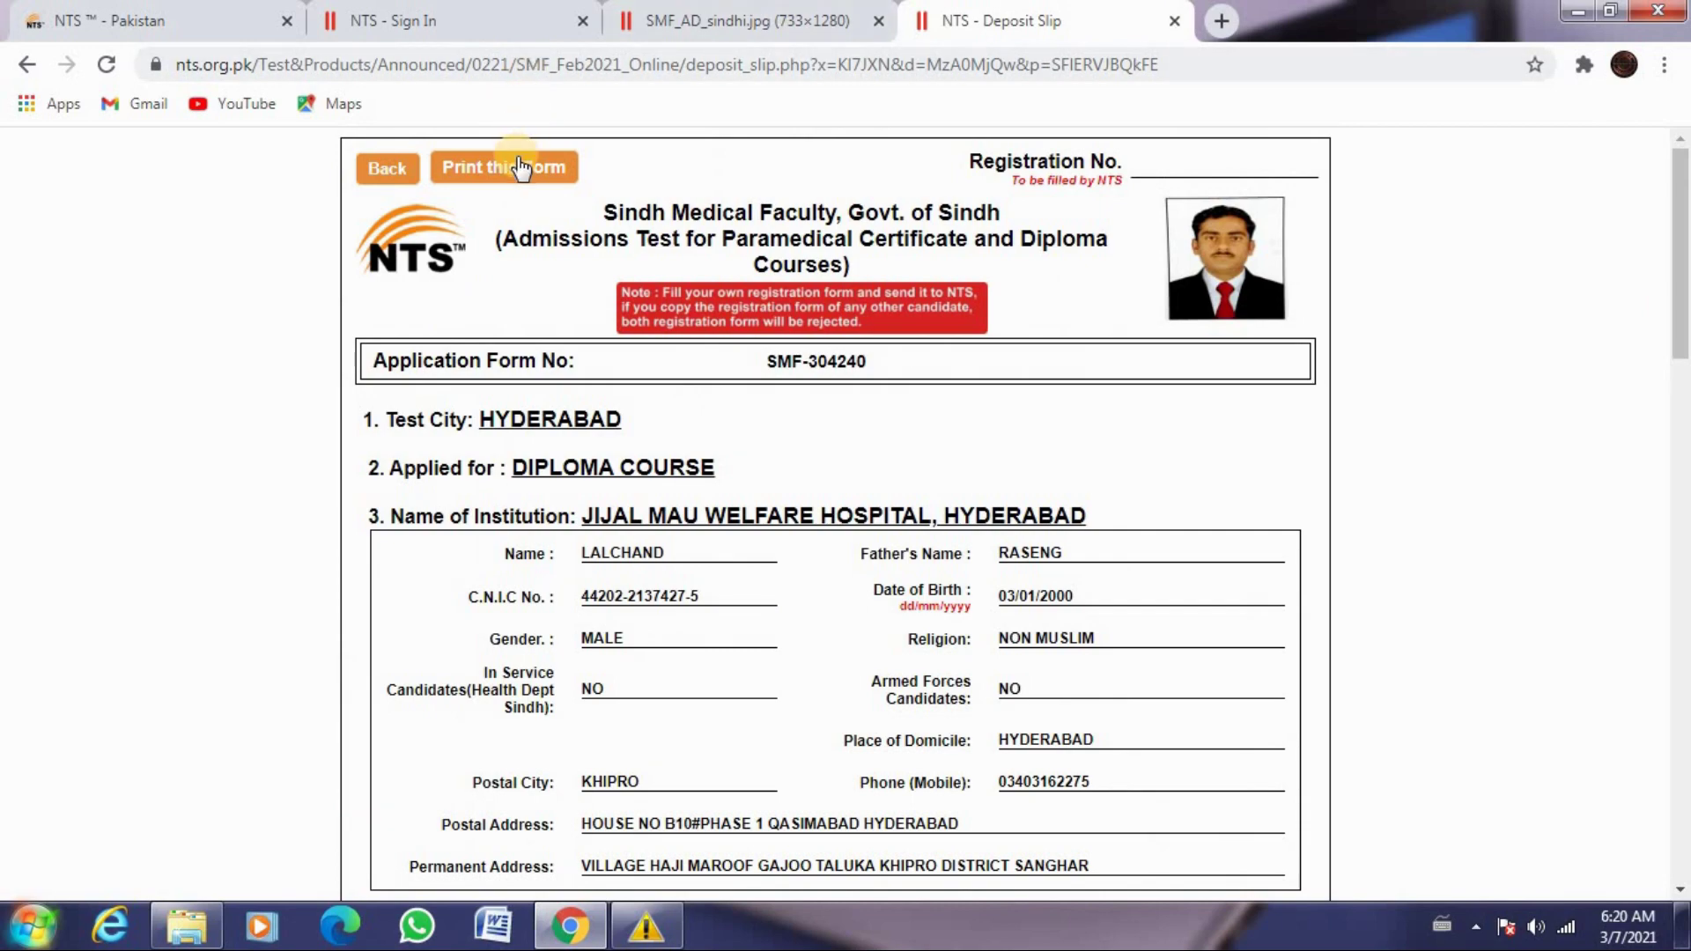
drag(1682, 269, 1682, 712)
drag(867, 331, 1230, 412)
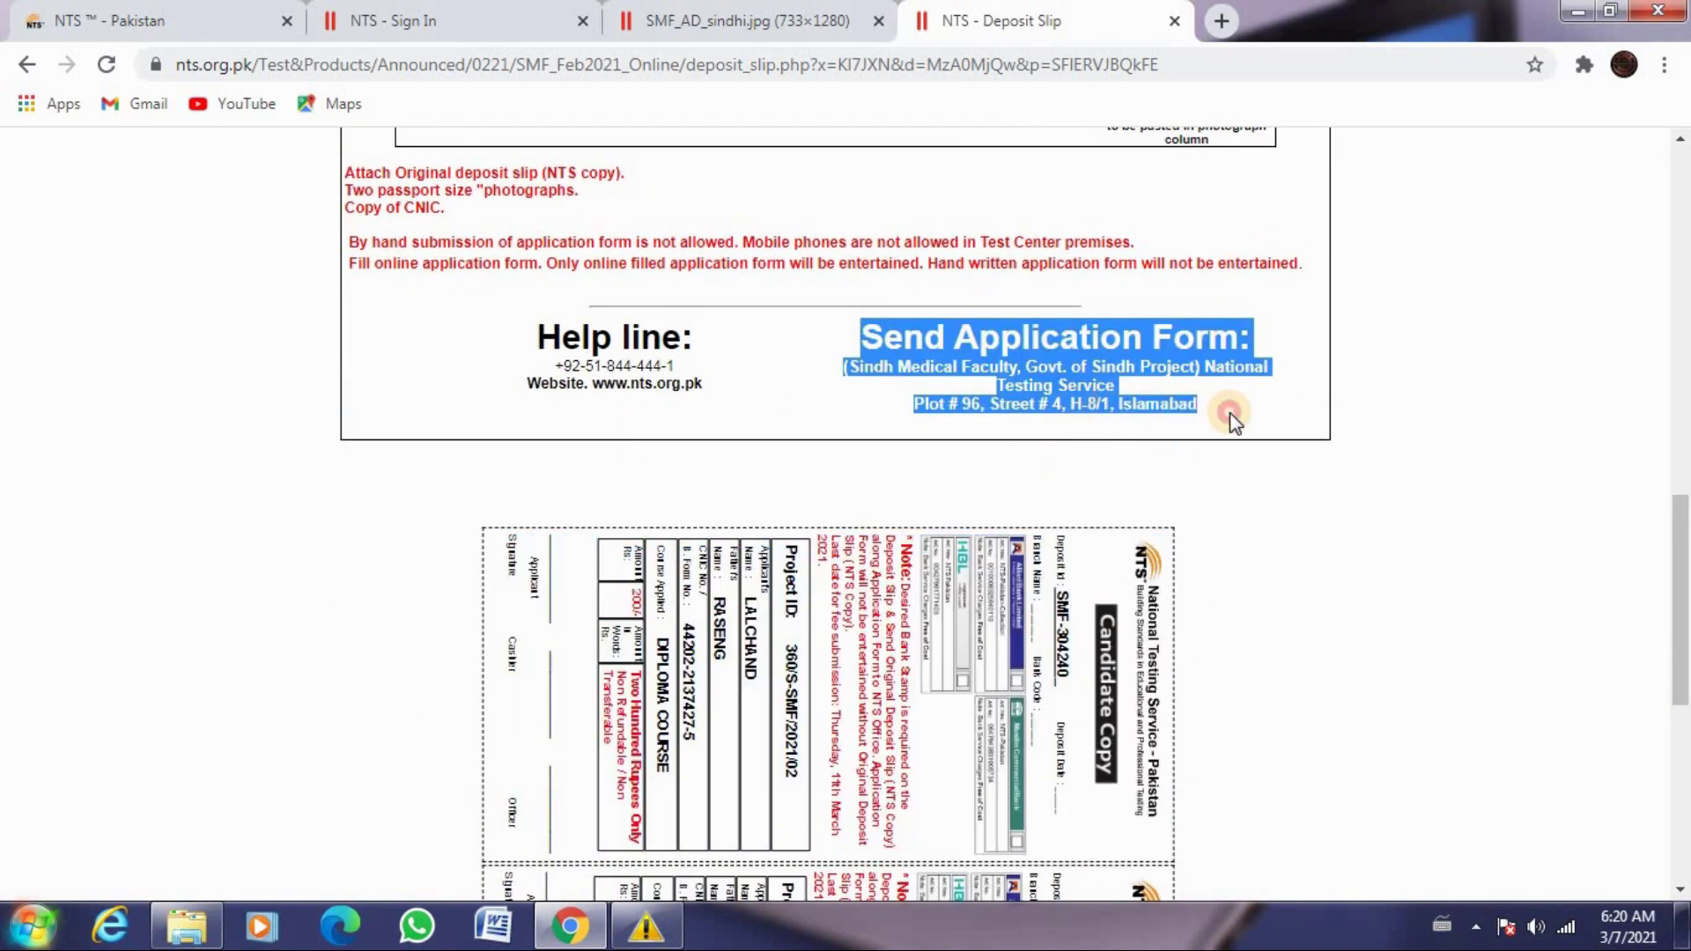
click(1229, 412)
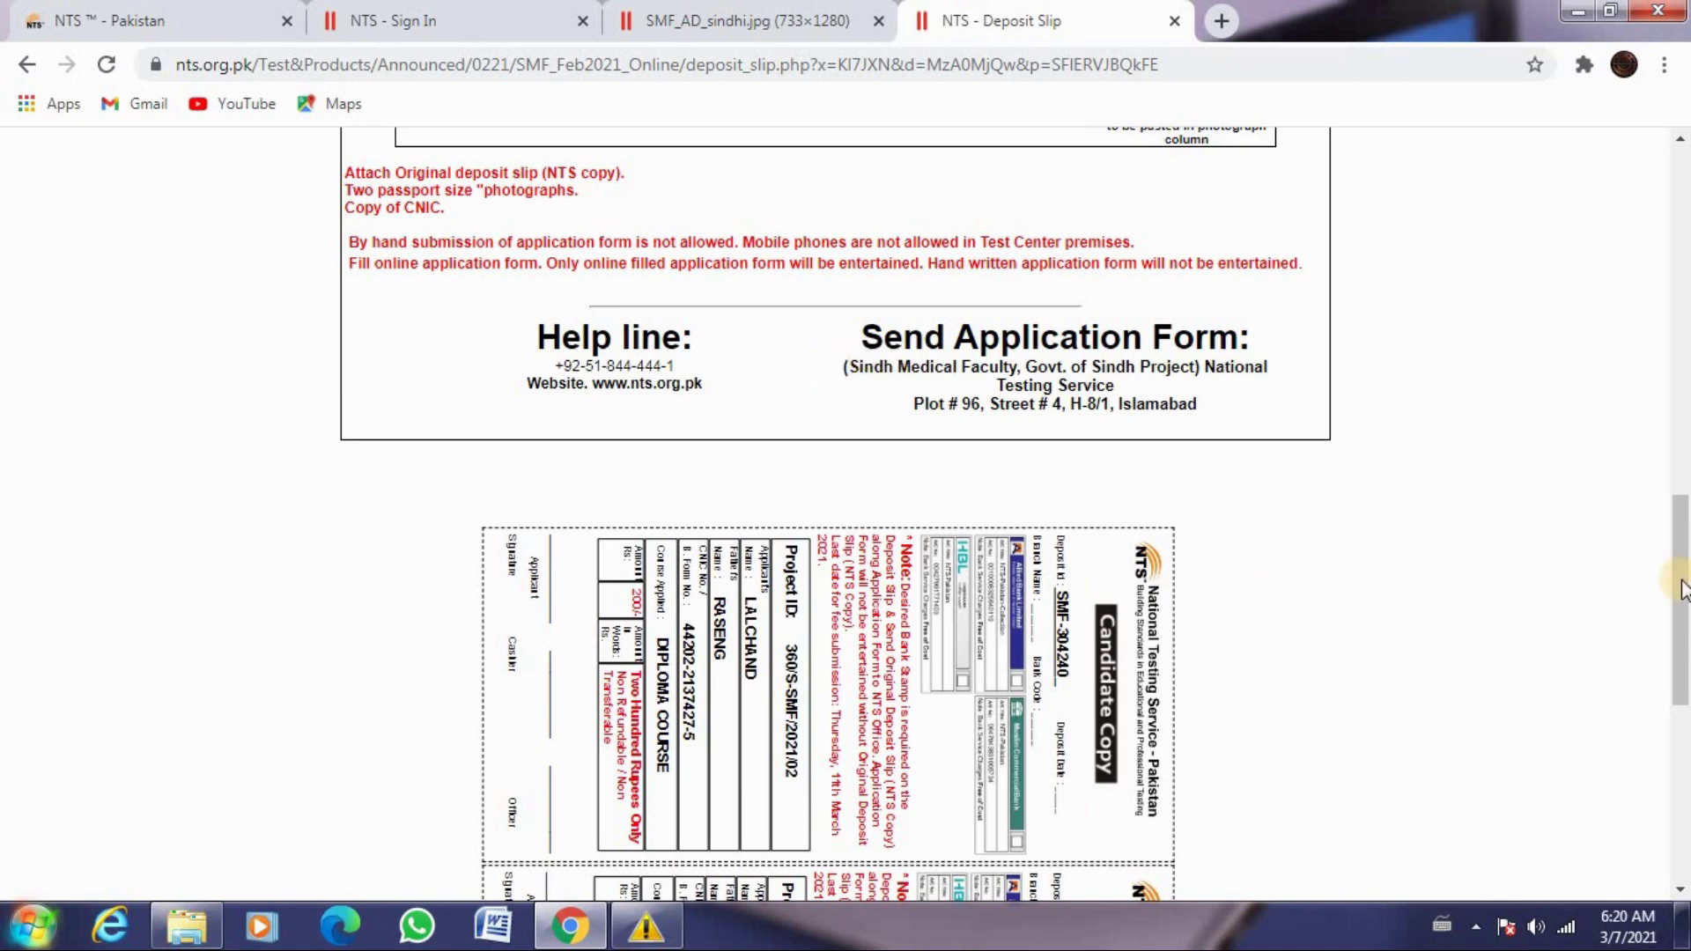
Examine the NTS and bank copies of the deposit slip and highlight the list of documents to attach to the form
drag(1683, 576, 1684, 728)
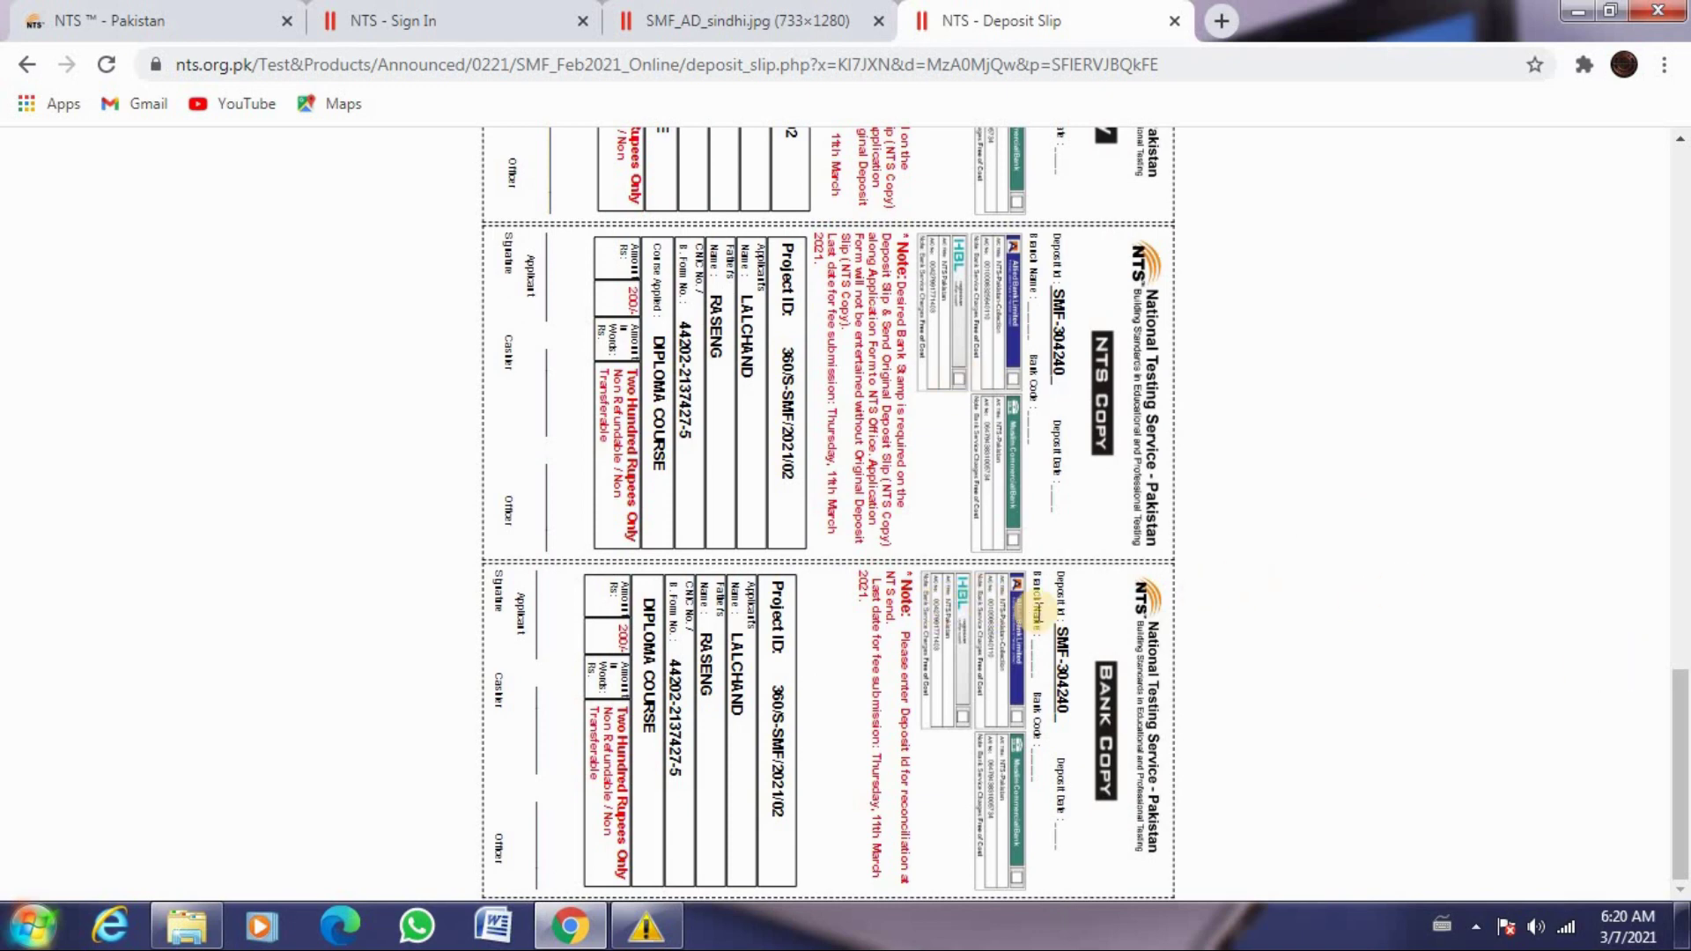
drag(1681, 774, 1682, 564)
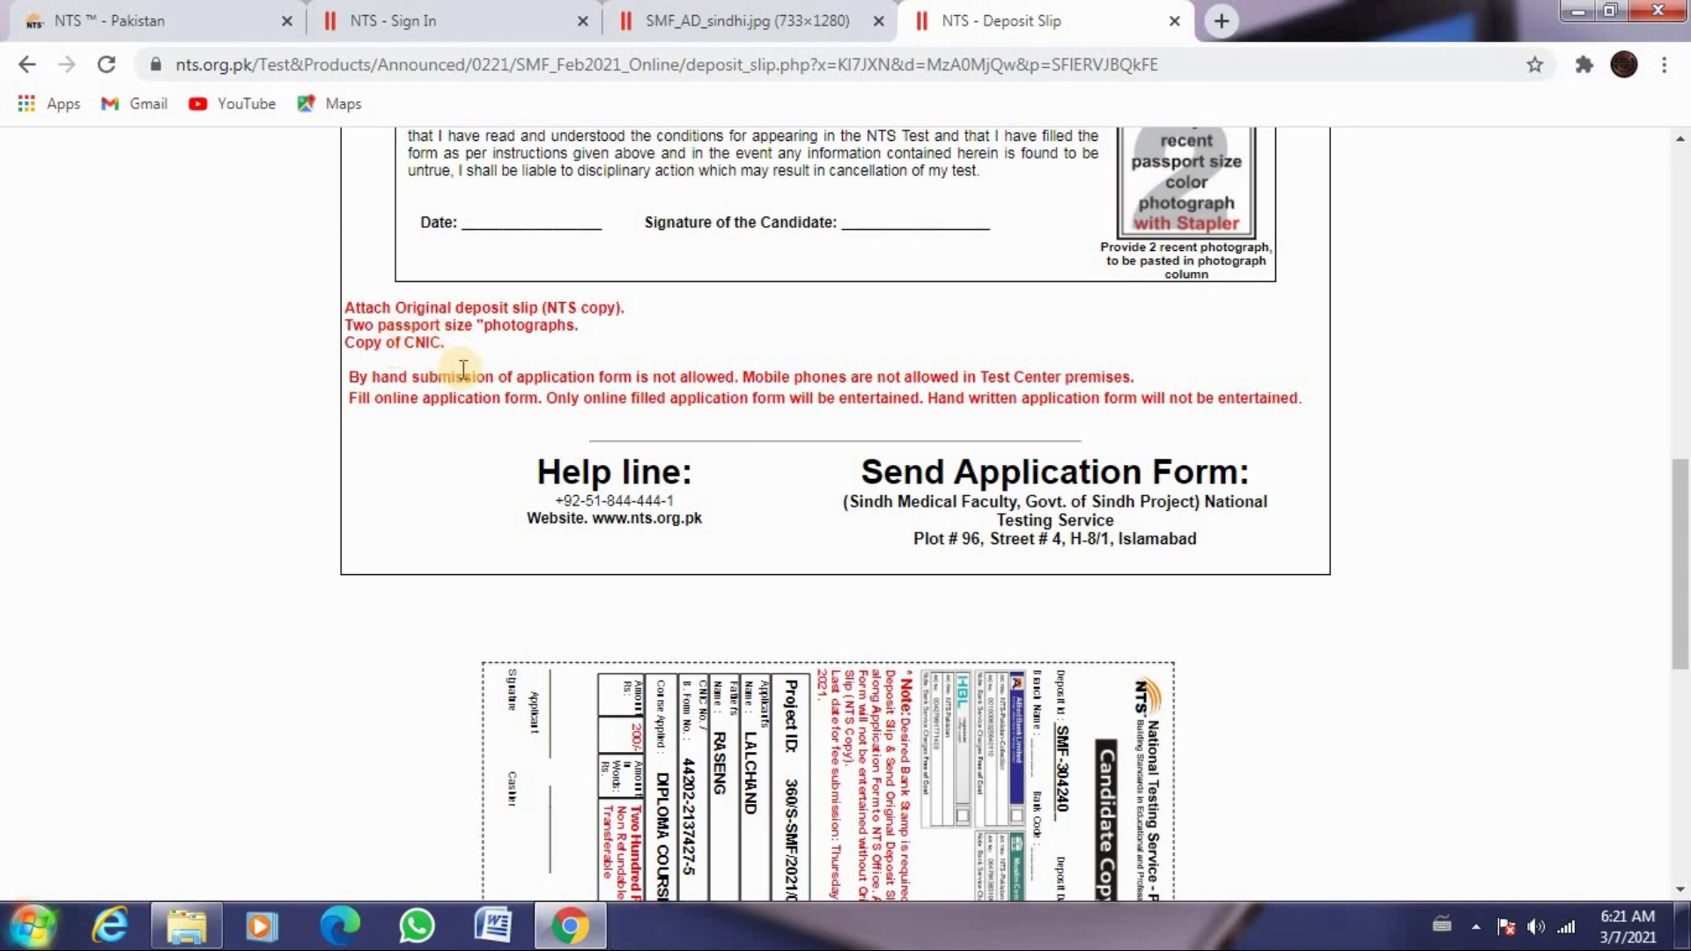
drag(346, 307, 426, 341)
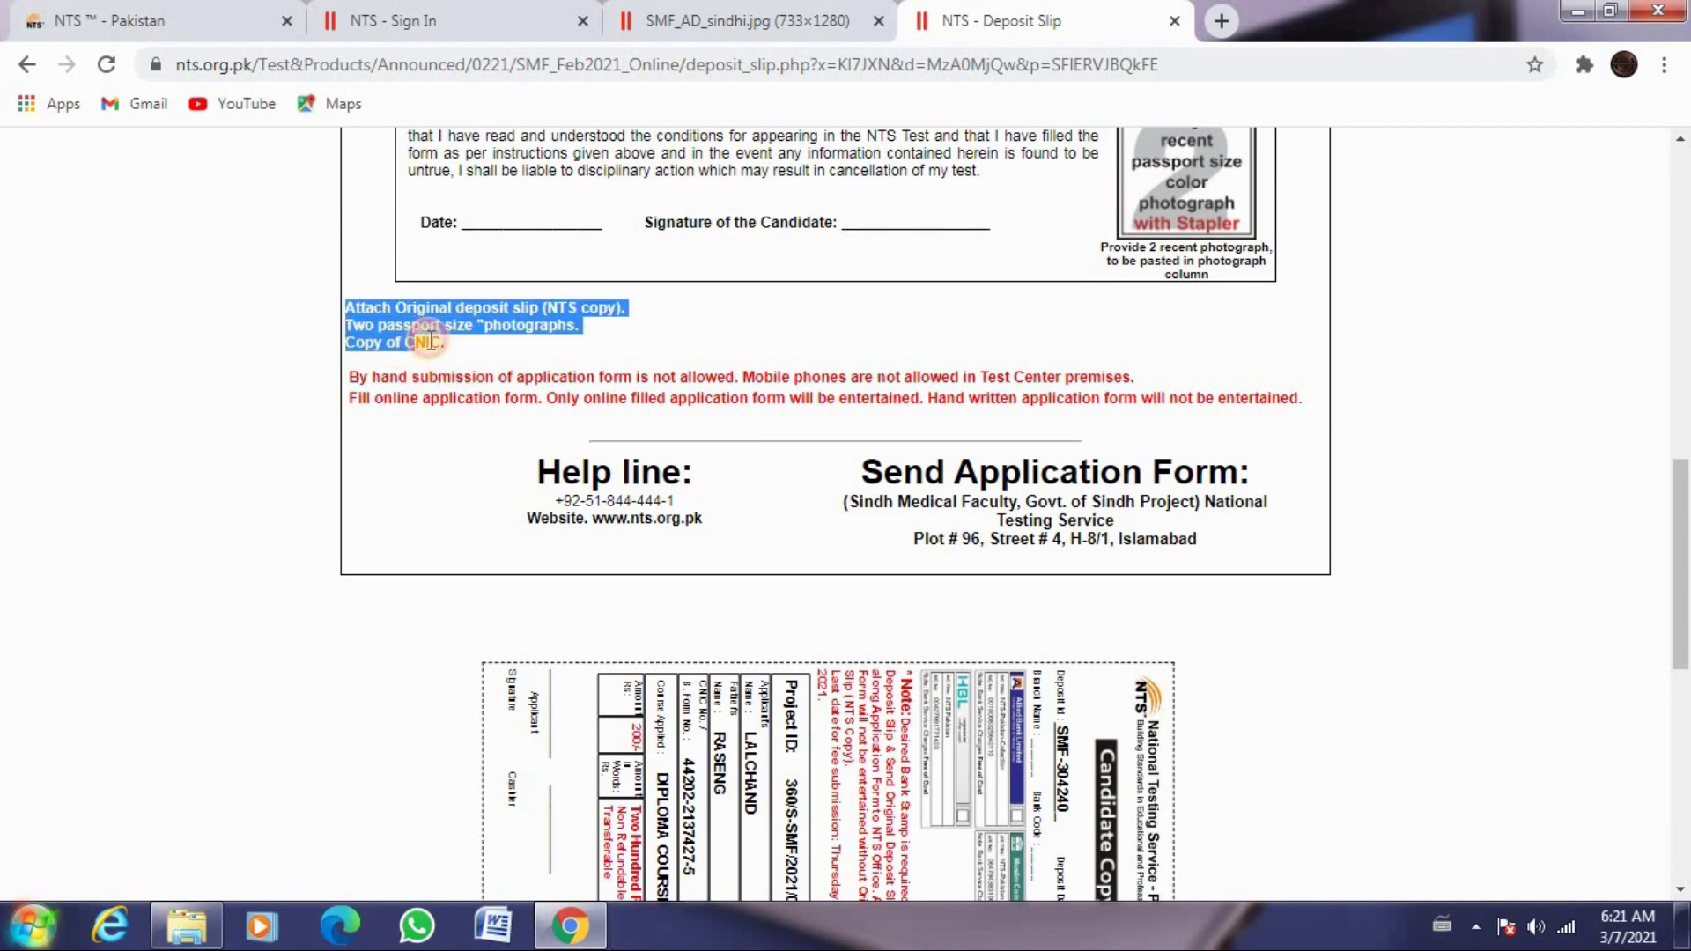
click(483, 346)
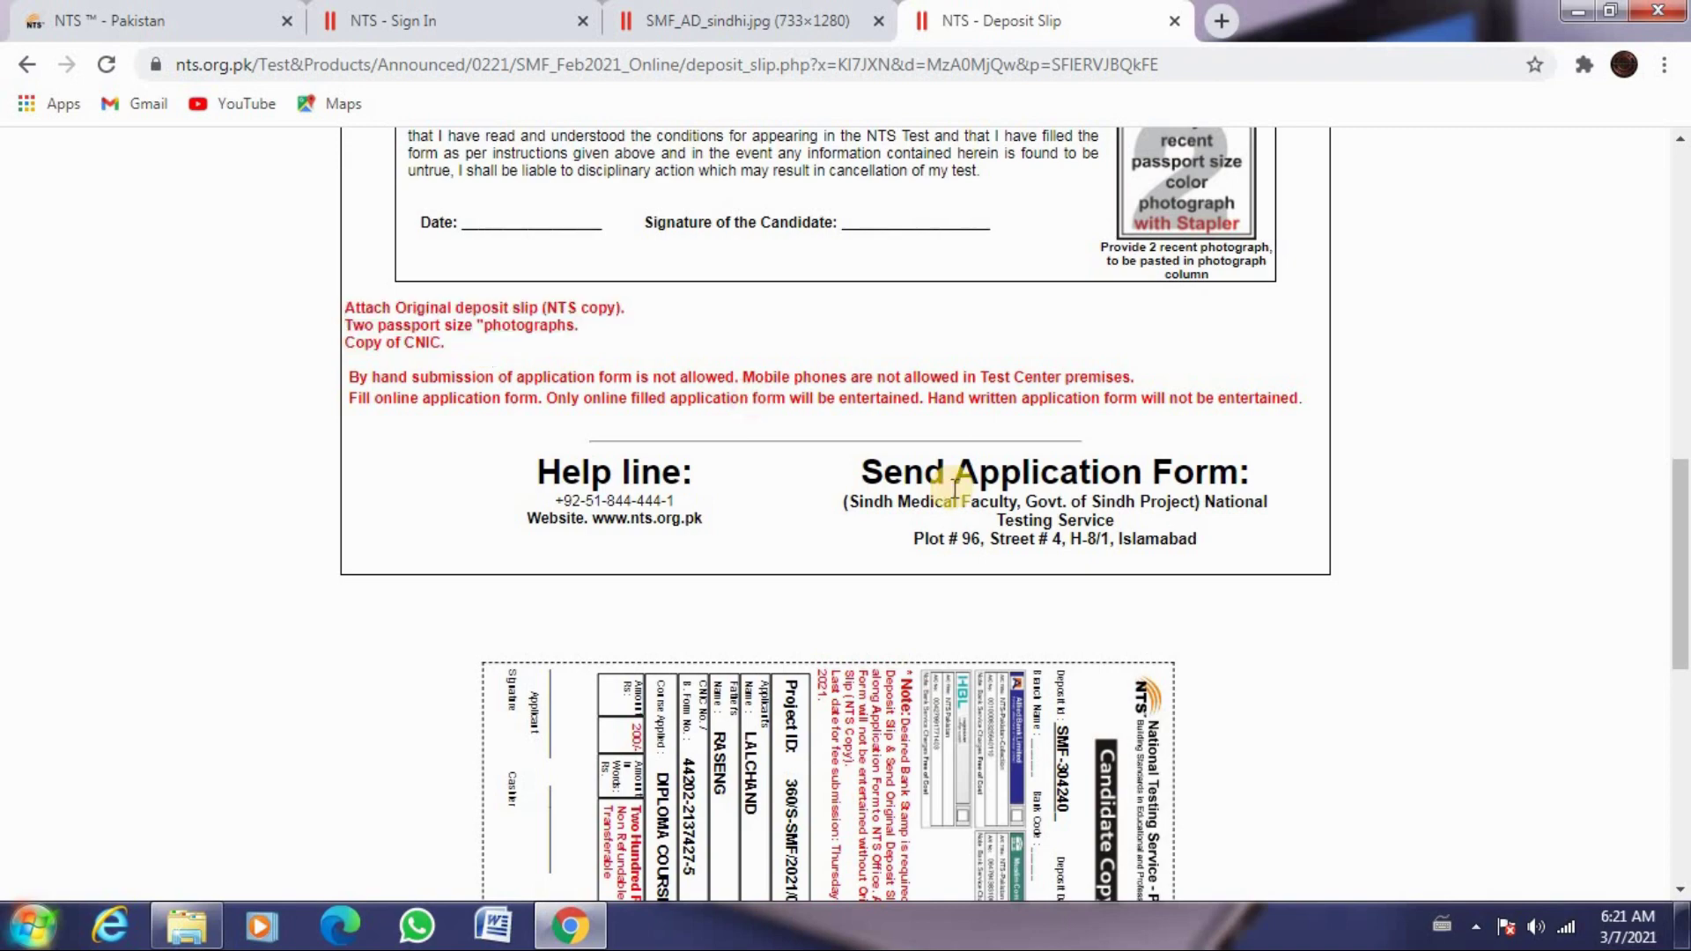
Look back over the test city, course, institution and personal details at the start of the printable application form
drag(1669, 518, 1669, 233)
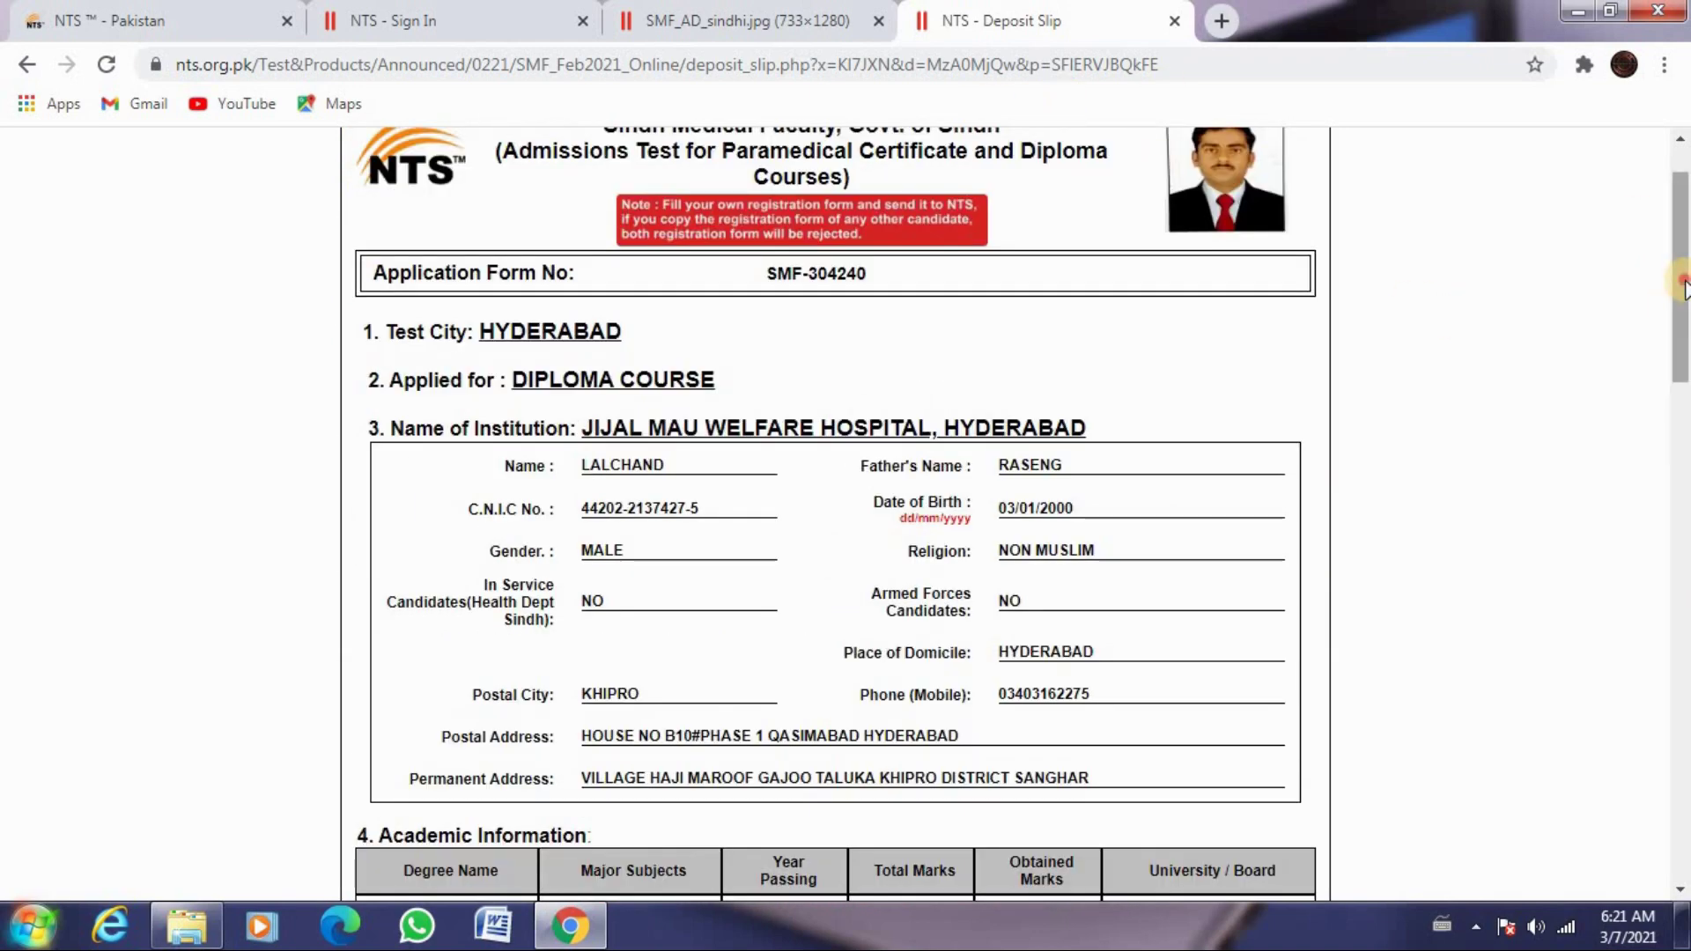
scroll(1022, 176, up, 1)
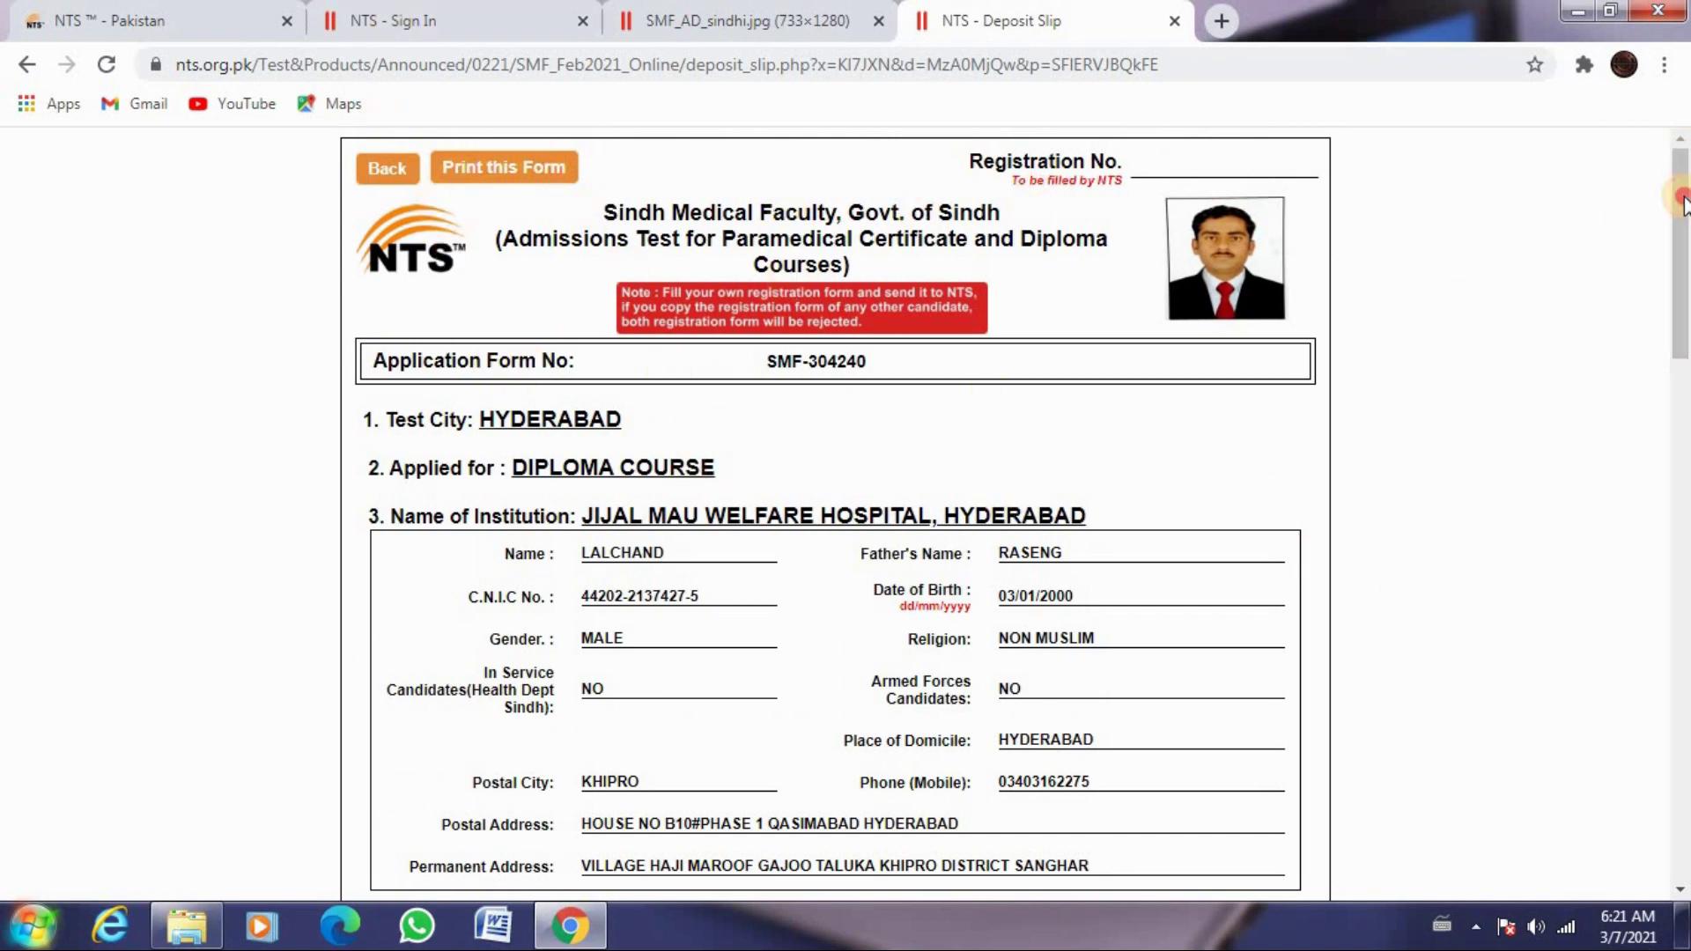
scroll(1683, 357, down, 8)
scroll(1680, 291, up, 7)
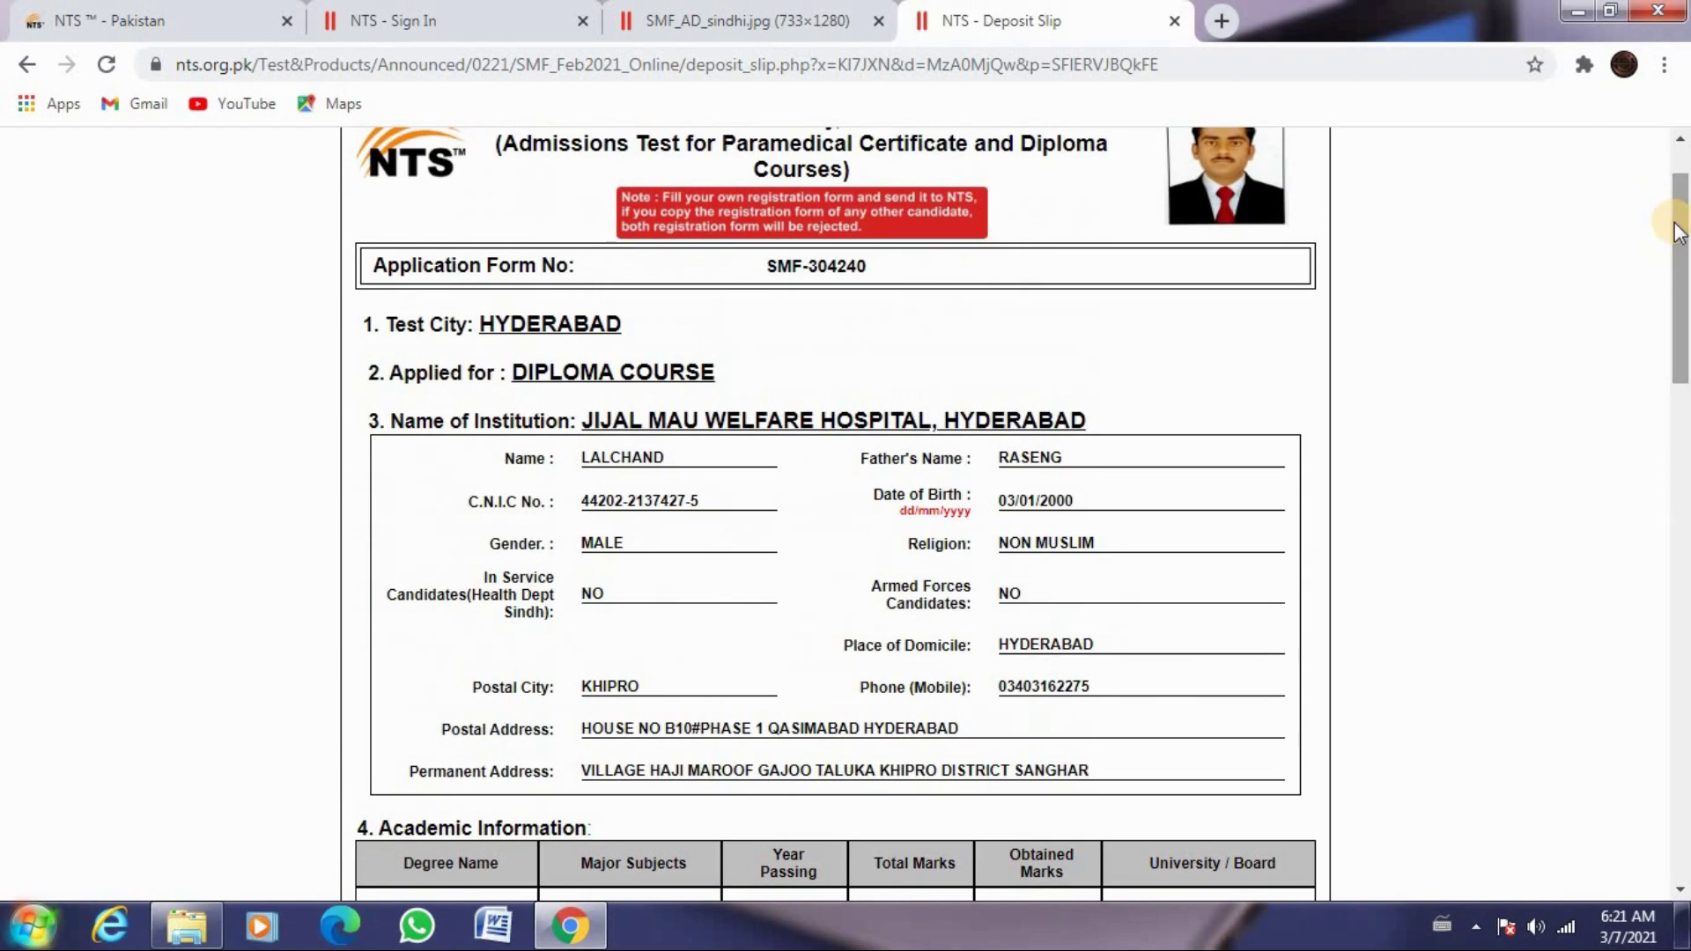